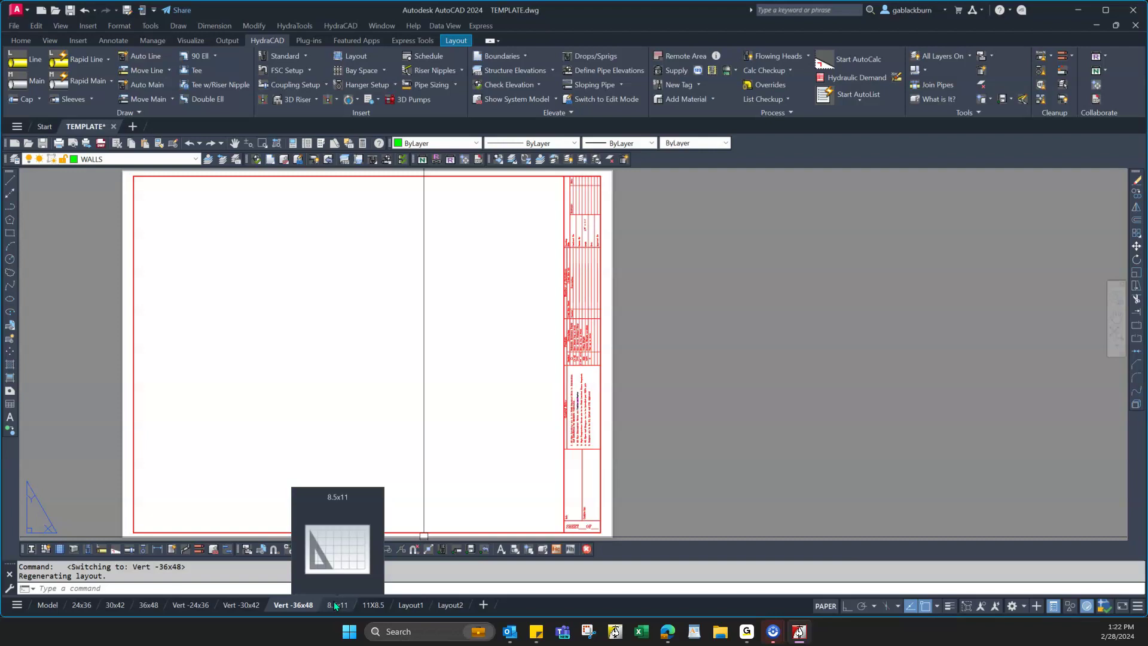
# Step: Check the plot size and orientation assigned to Layout1 in its page setup
pyautogui.click(414, 605)
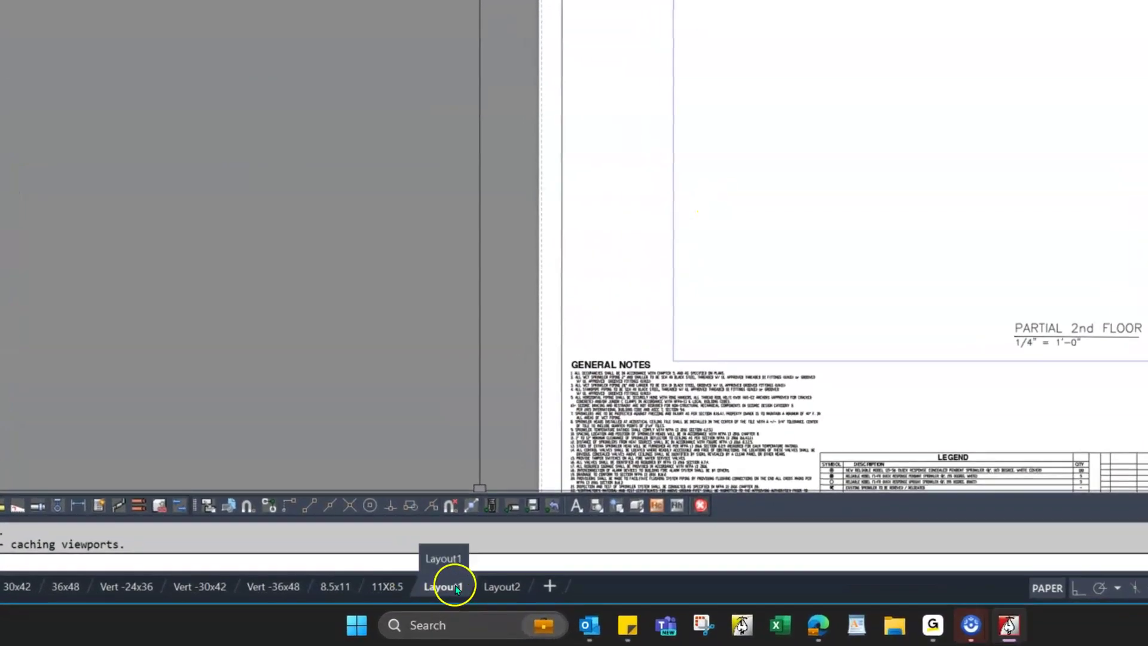
pyautogui.rightClick(443, 594)
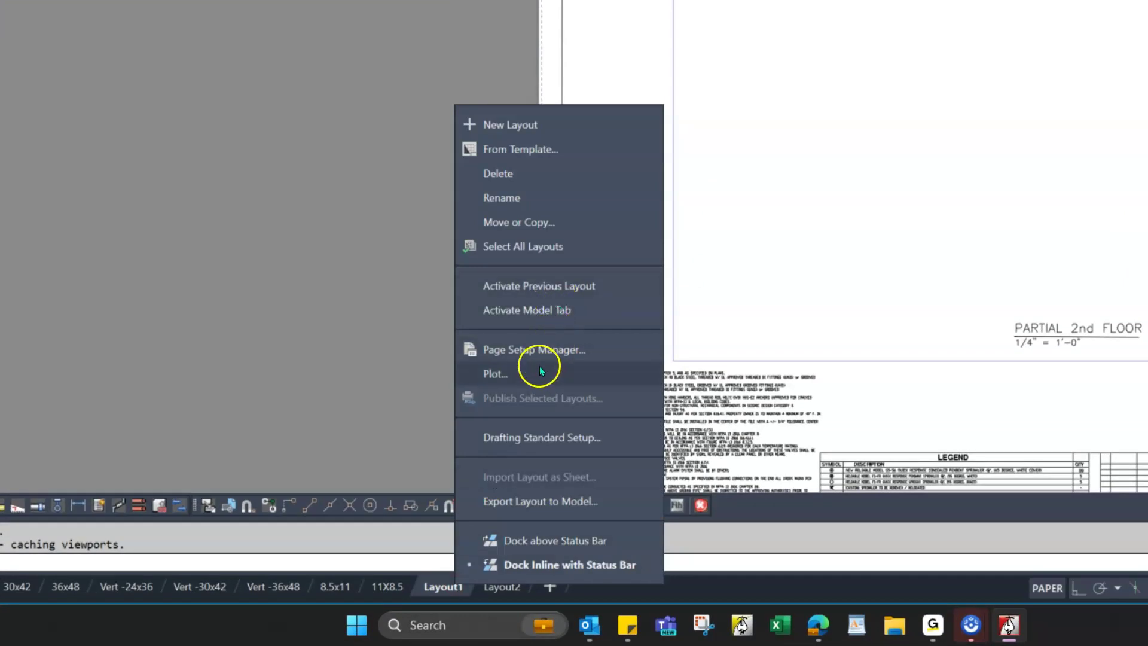
pyautogui.click(538, 348)
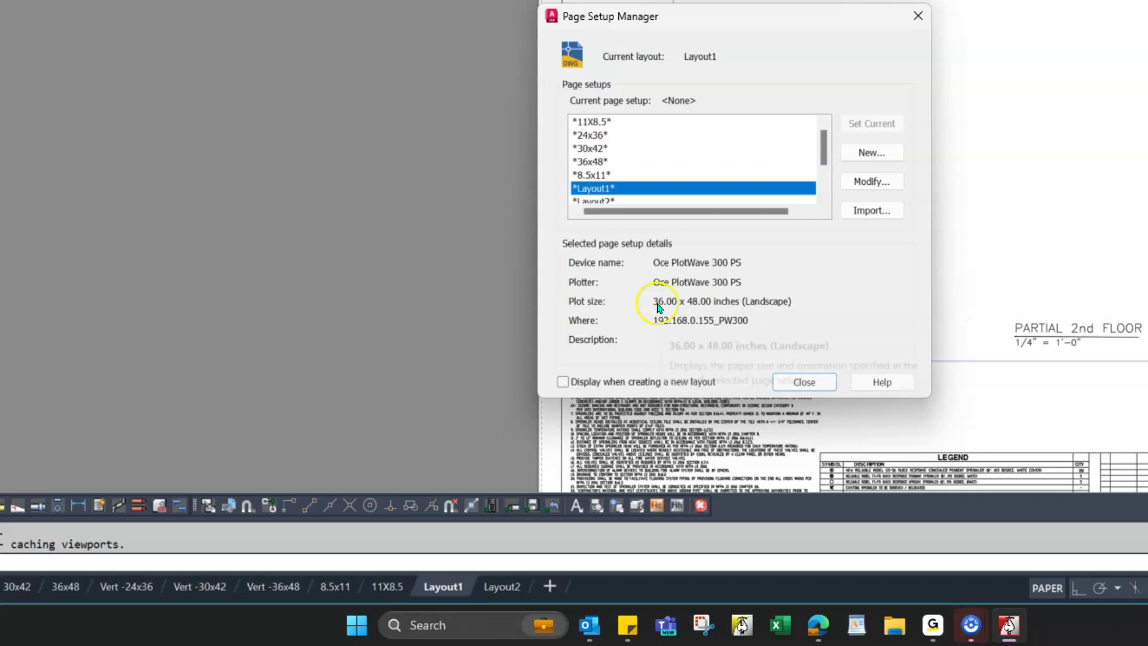
pyautogui.click(819, 382)
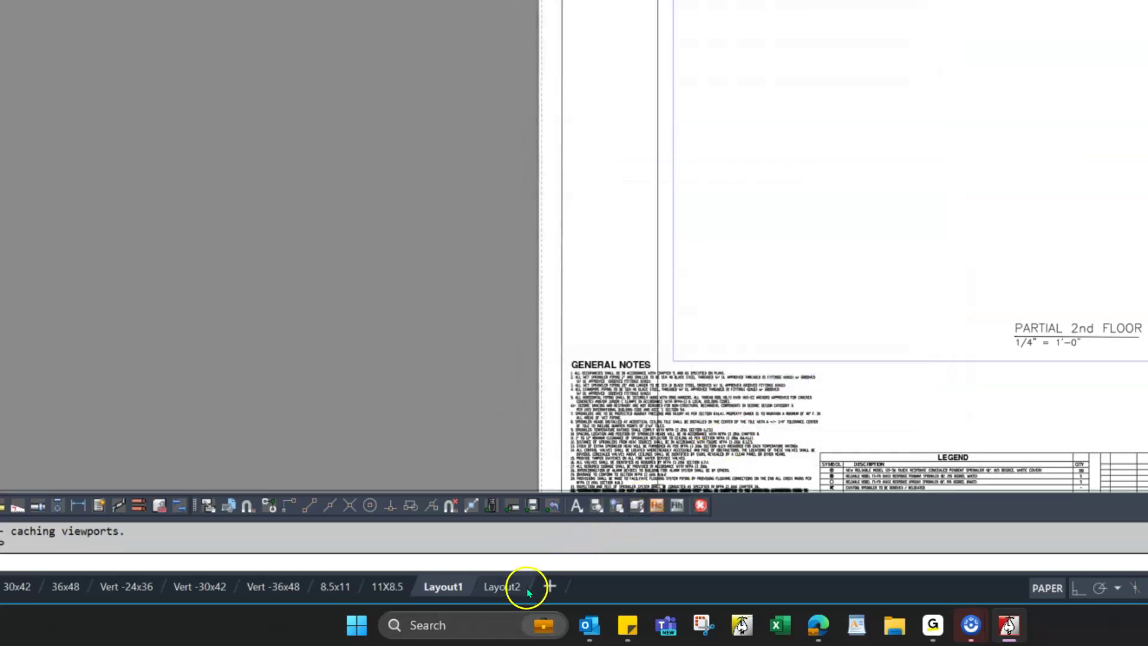
# Step: Check the plot size and orientation assigned to Layout2 in its page setup
pyautogui.click(513, 588)
pyautogui.rightClick(513, 588)
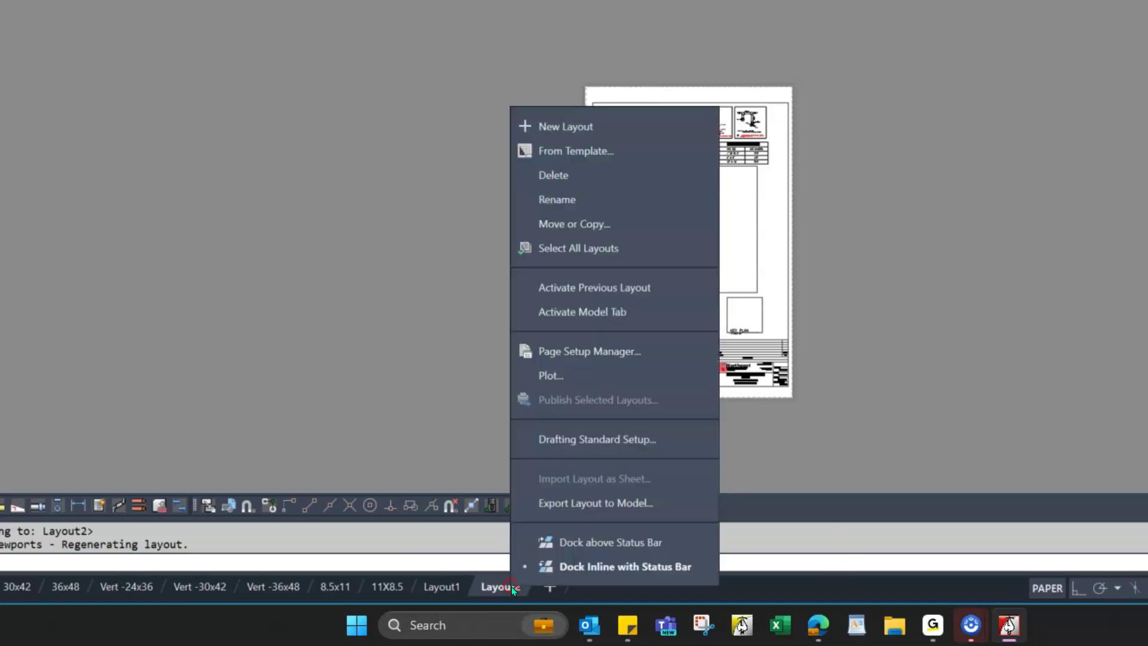
pyautogui.click(608, 350)
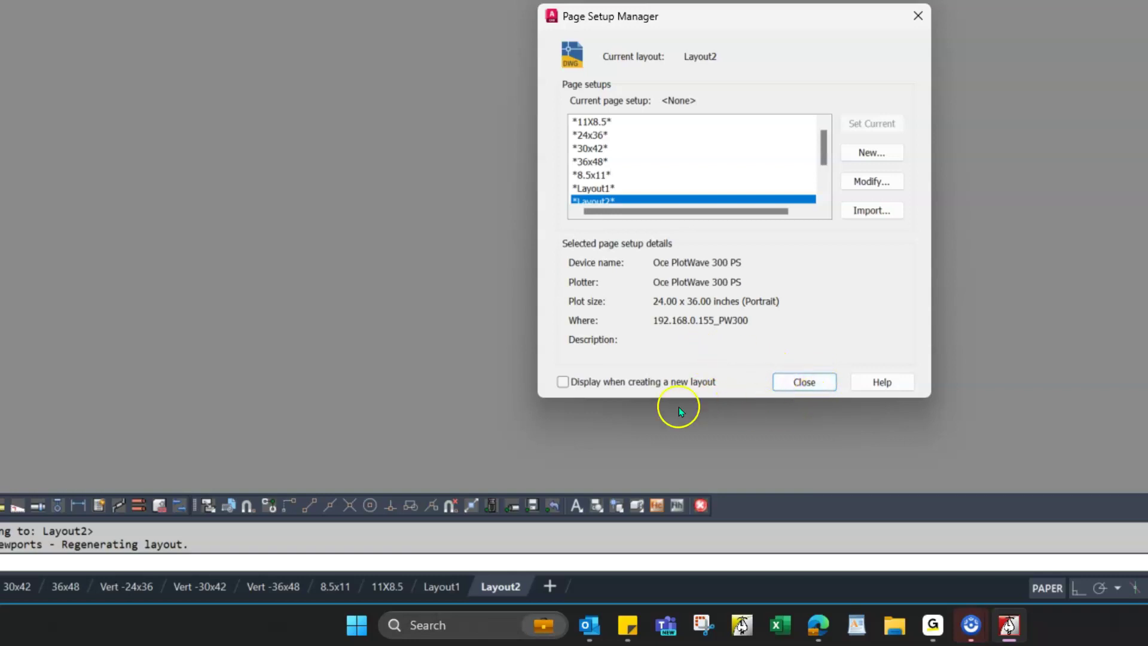
pyautogui.click(821, 385)
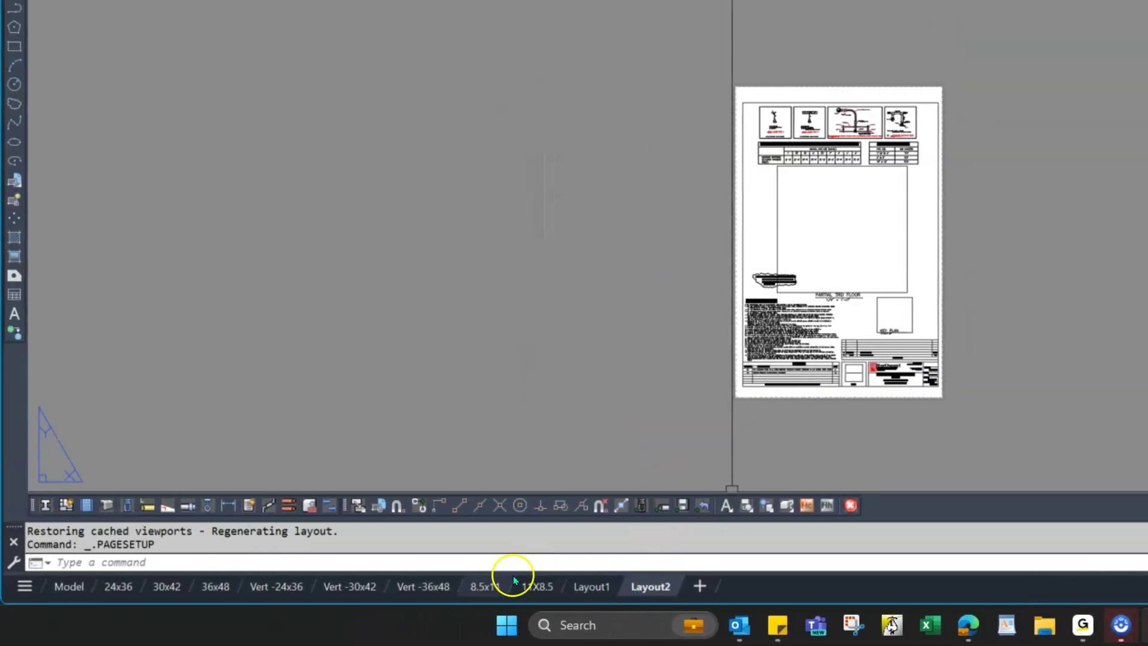
# Step: Delete the 24x36 layout from the template drawing
pyautogui.click(129, 580)
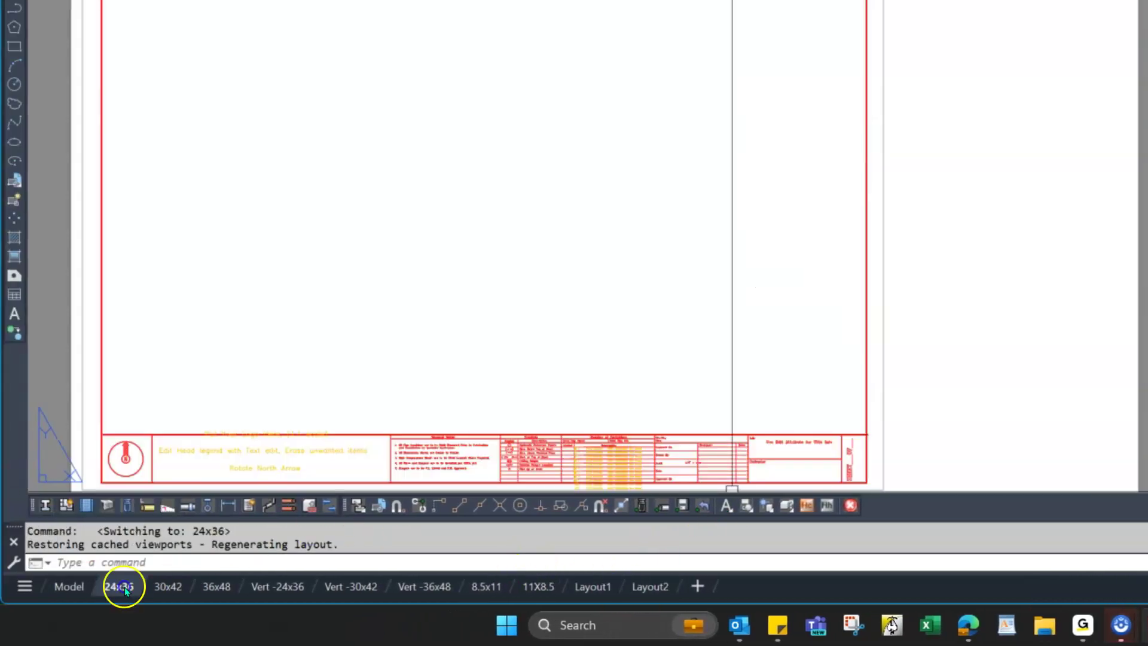
pyautogui.rightClick(134, 582)
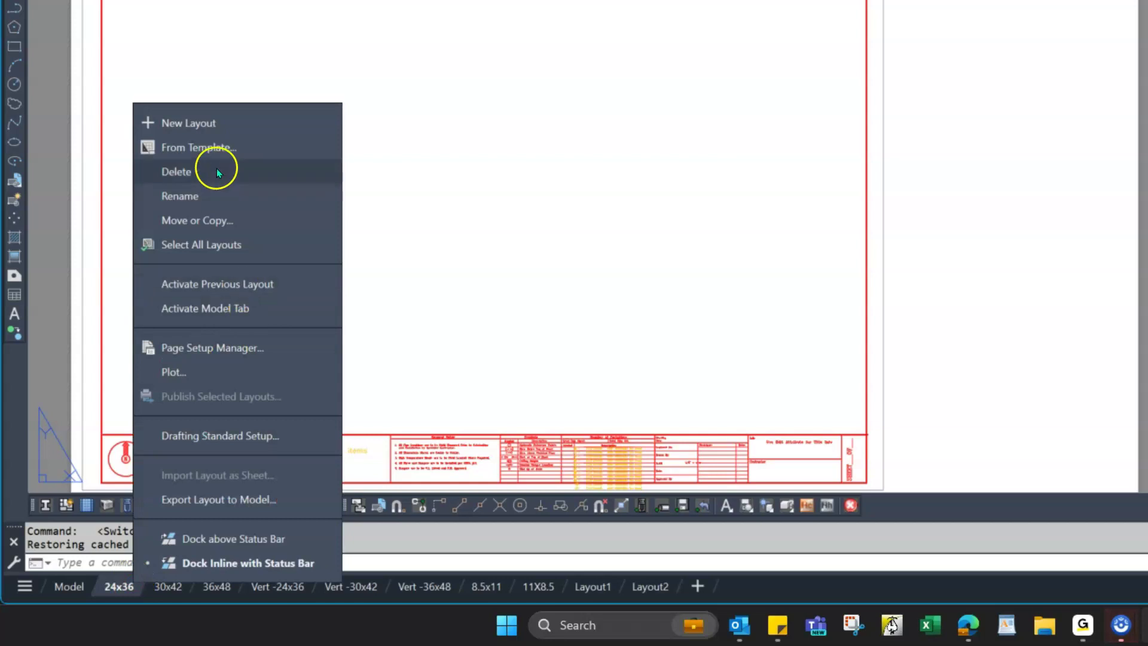
pyautogui.click(199, 174)
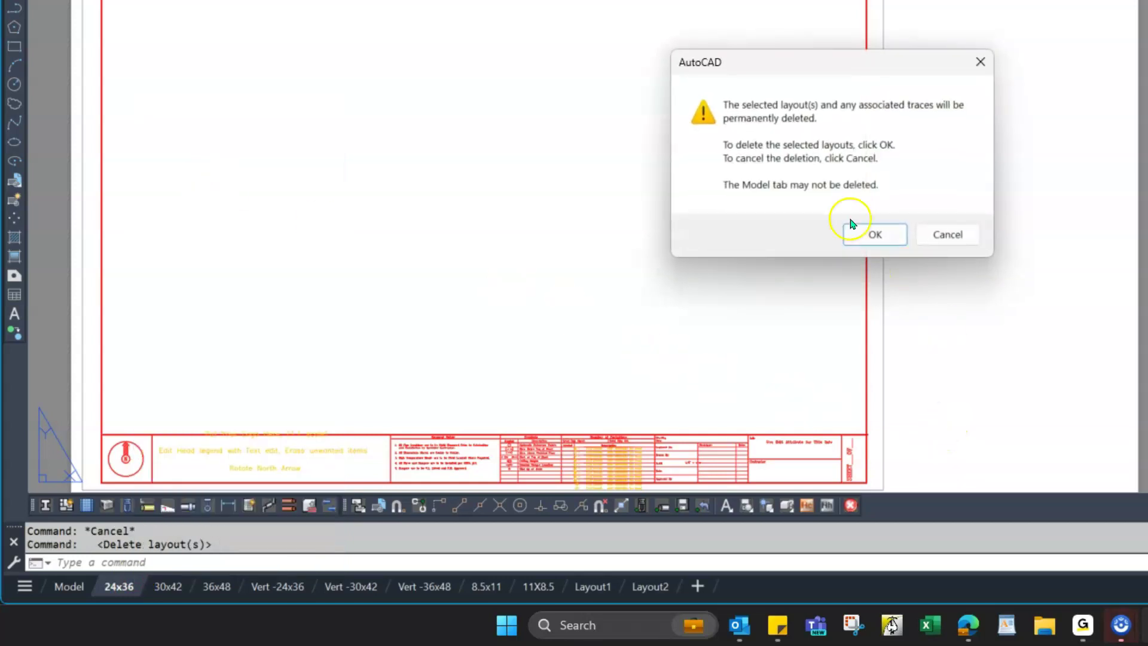
pyautogui.click(860, 230)
pyautogui.click(305, 356)
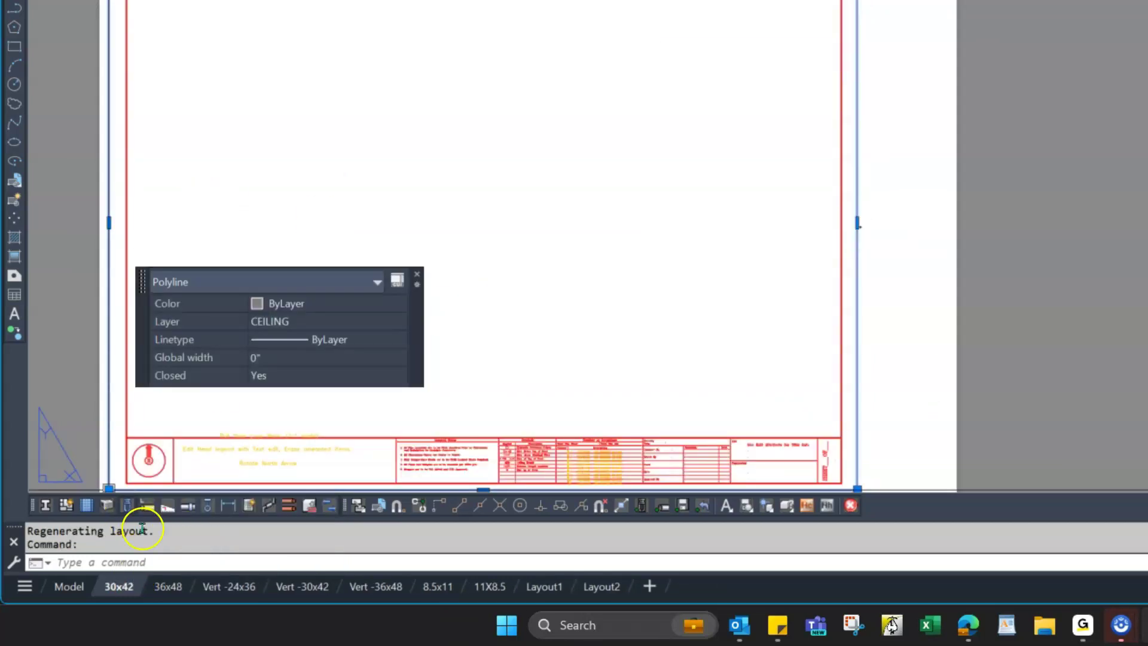
# Step: Delete the 36x48 layout from the template drawing
pyautogui.rightClick(175, 588)
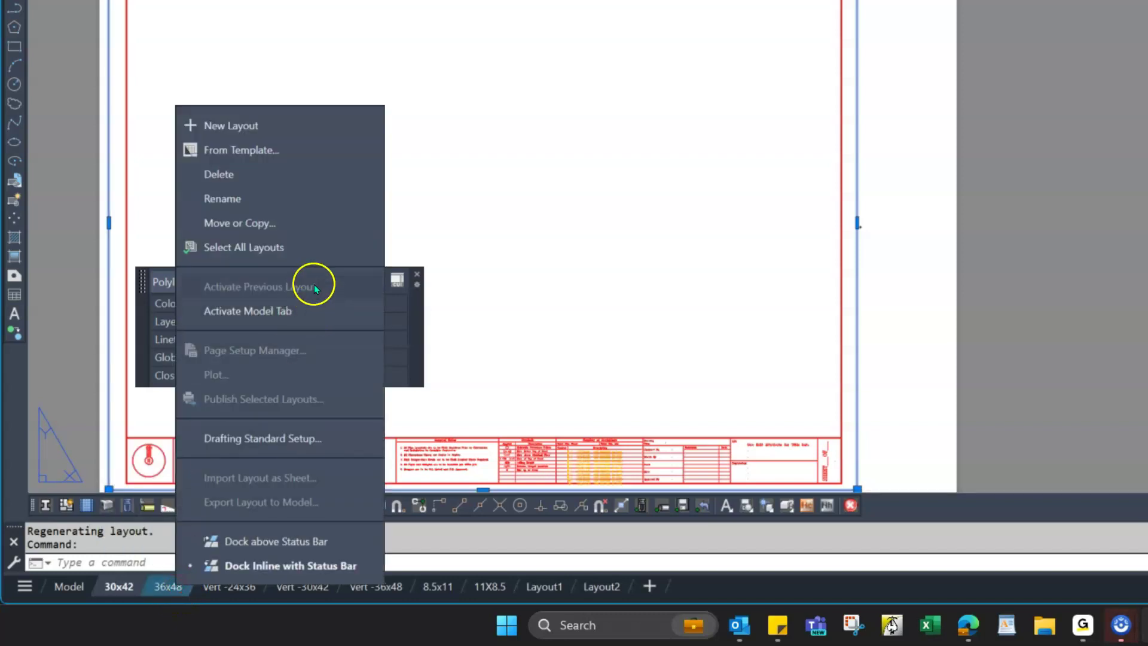
pyautogui.click(274, 172)
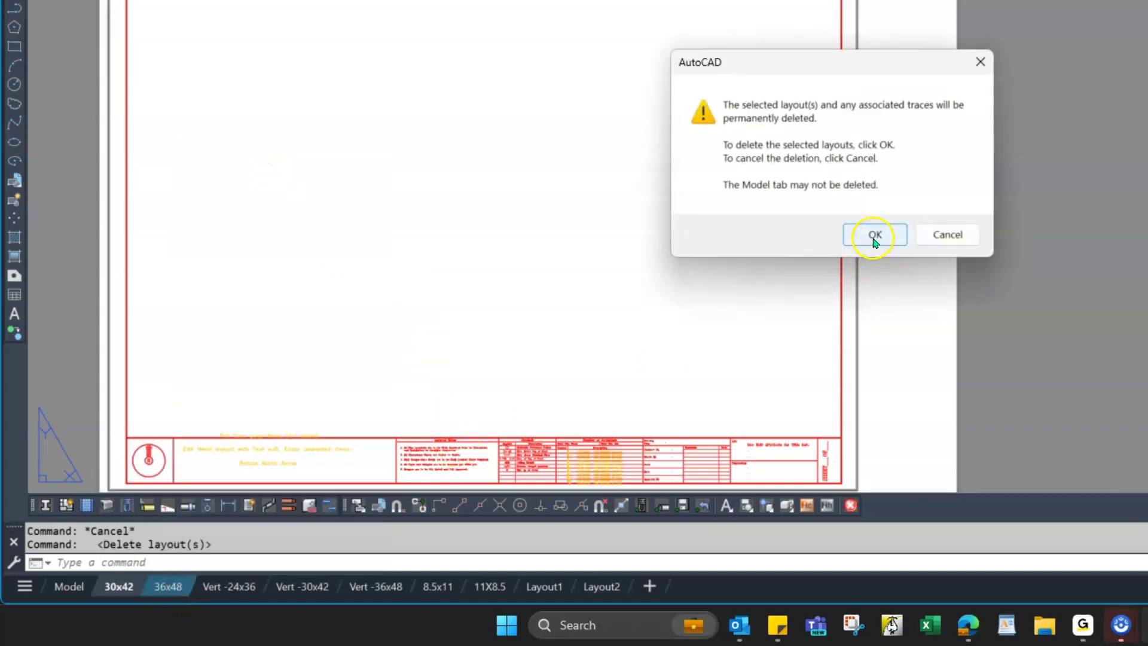
pyautogui.click(874, 234)
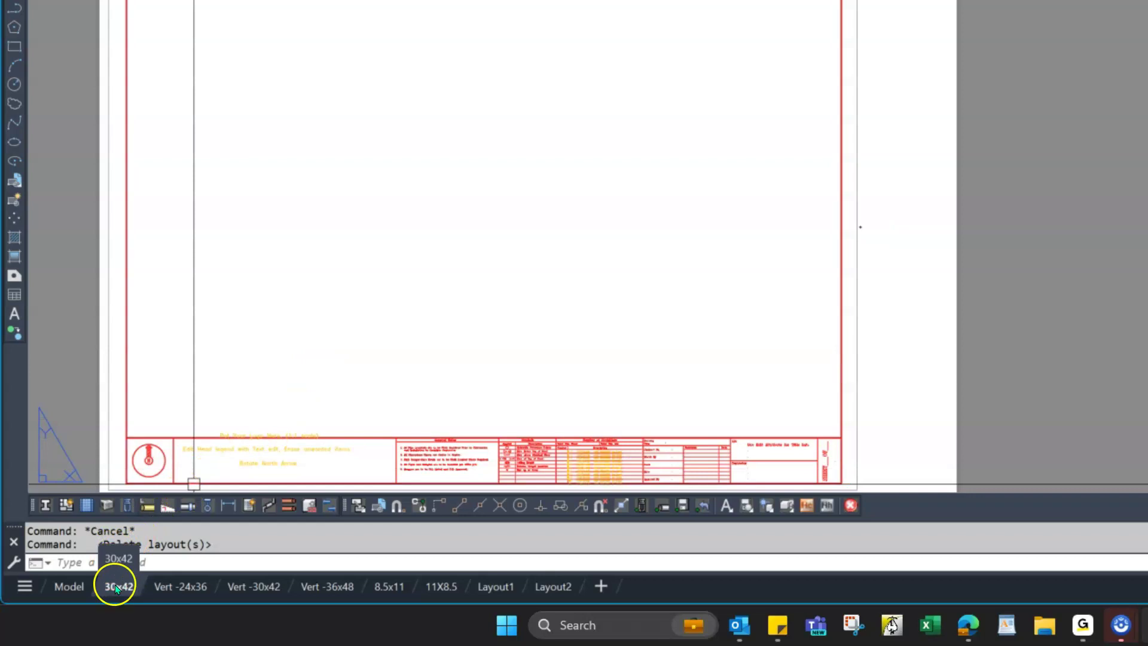
# Step: Delete the 30x42 layout from the template drawing
pyautogui.rightClick(117, 588)
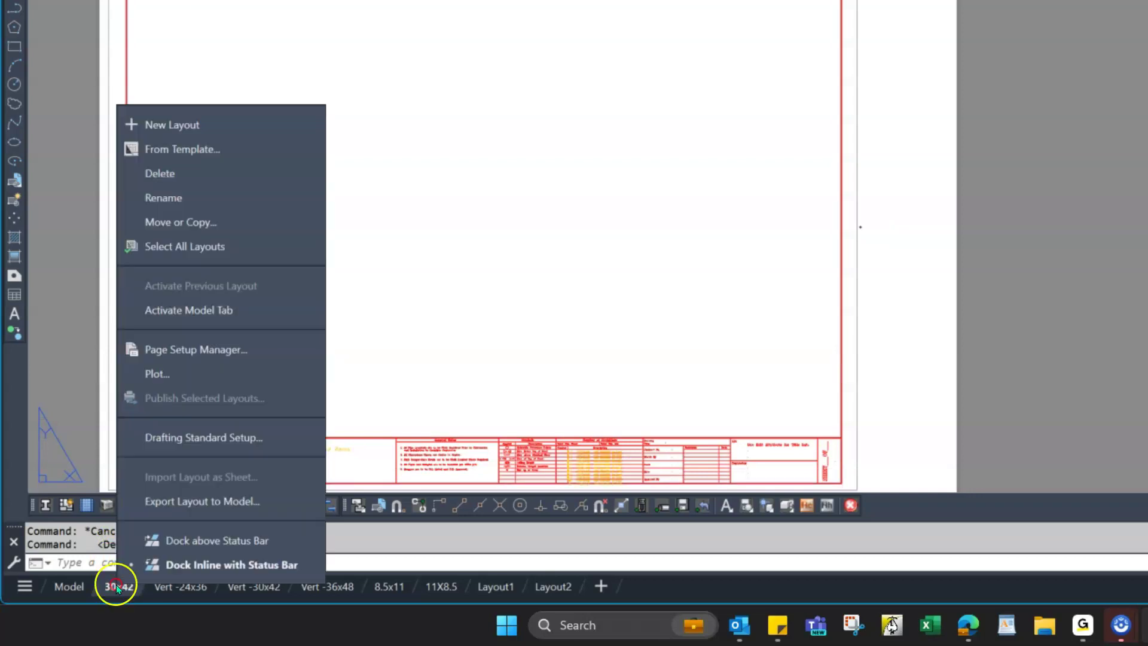
pyautogui.click(182, 173)
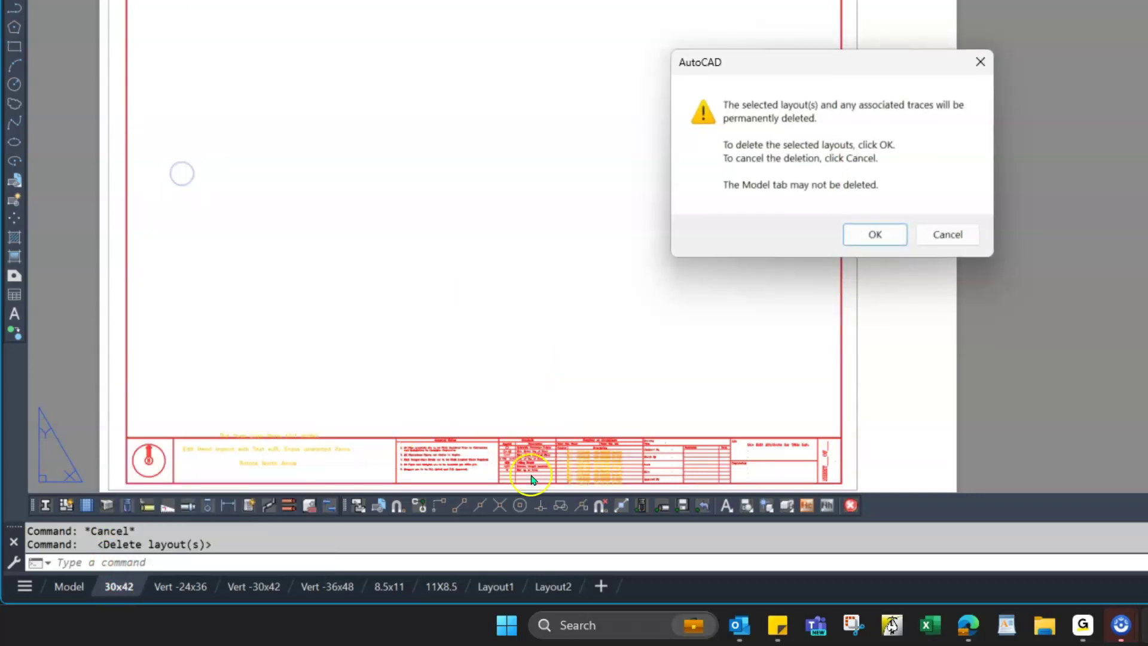
pyautogui.click(877, 232)
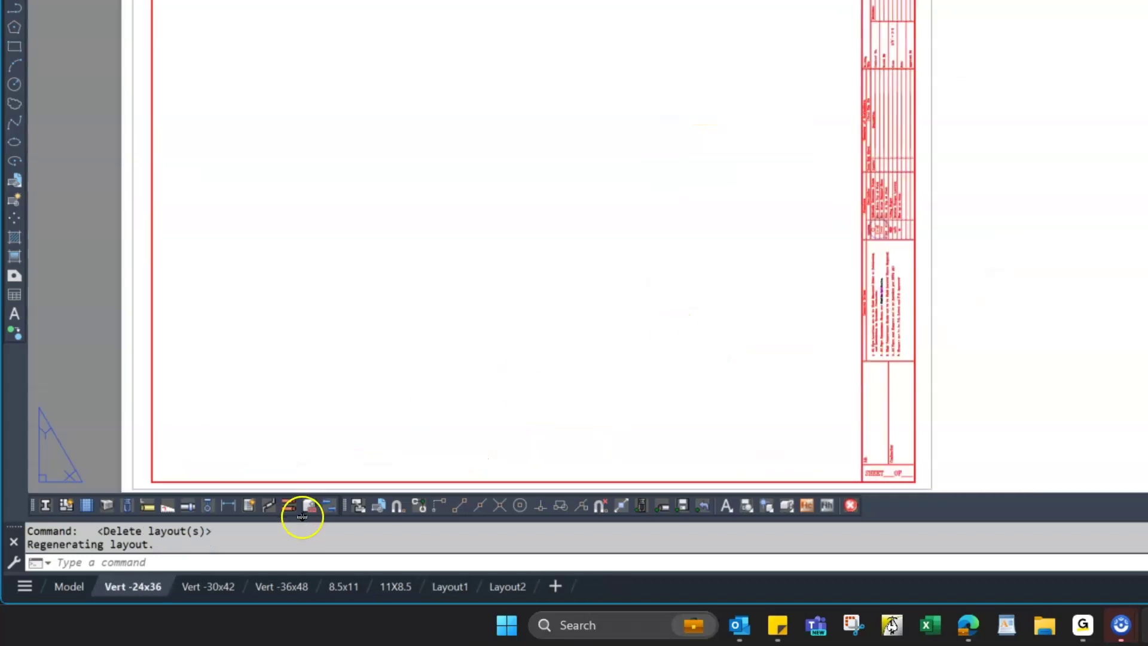
# Step: Rename the Layout1 layout as 36x48H
pyautogui.moveTo(455, 592)
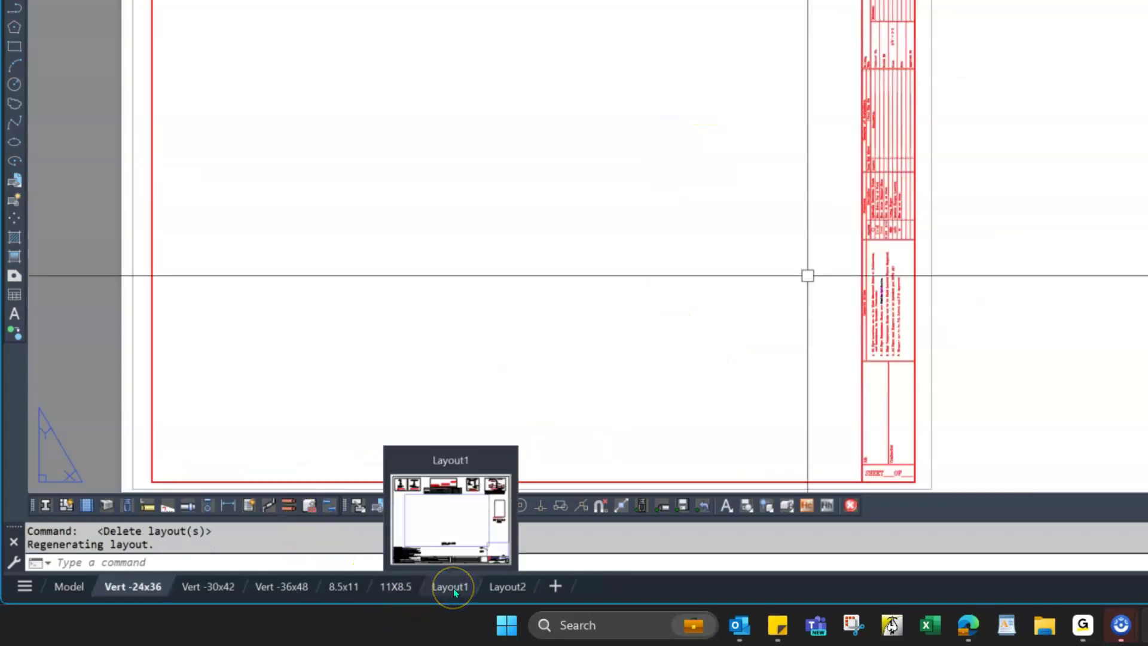
pyautogui.click(450, 586)
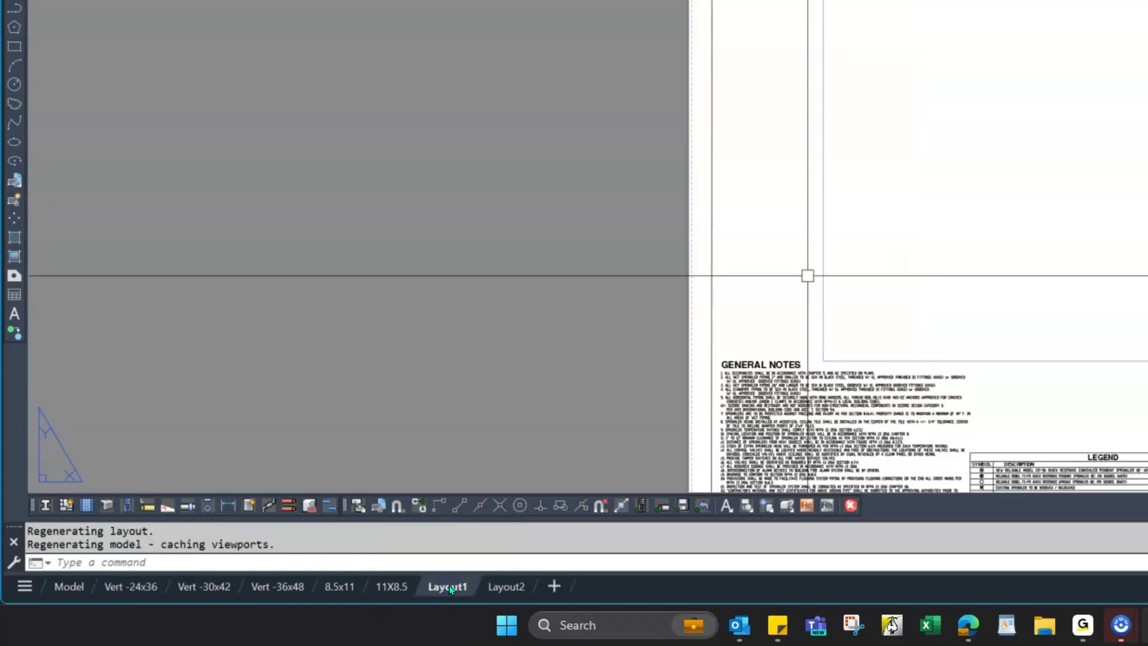
pyautogui.rightClick(444, 585)
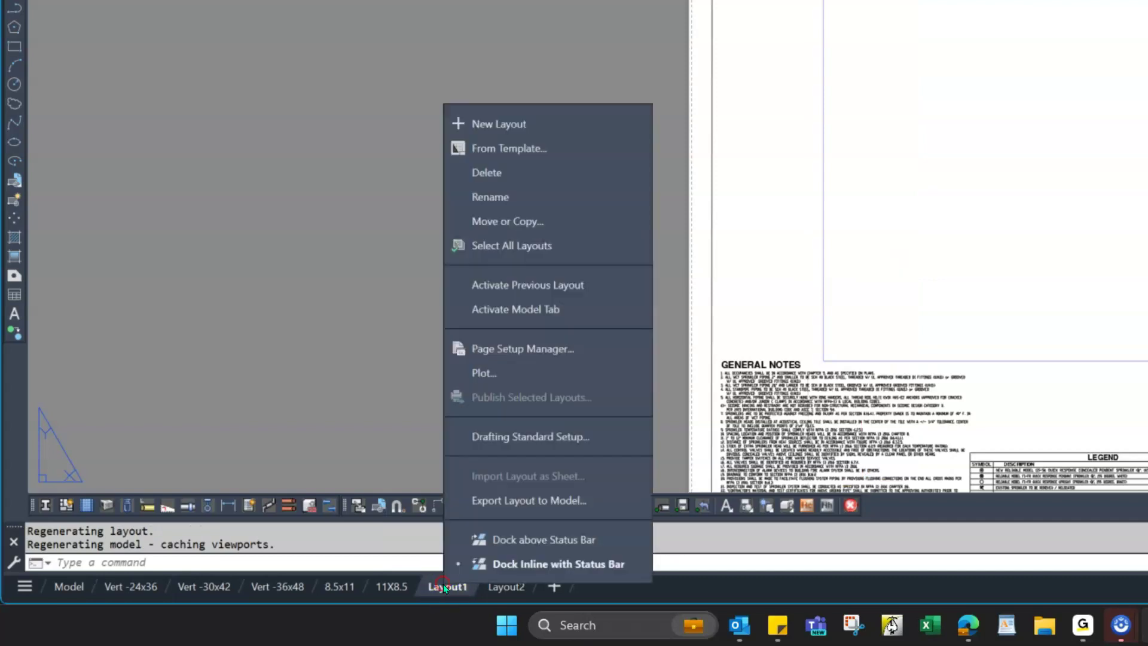
pyautogui.click(518, 192)
pyautogui.write('36x48')
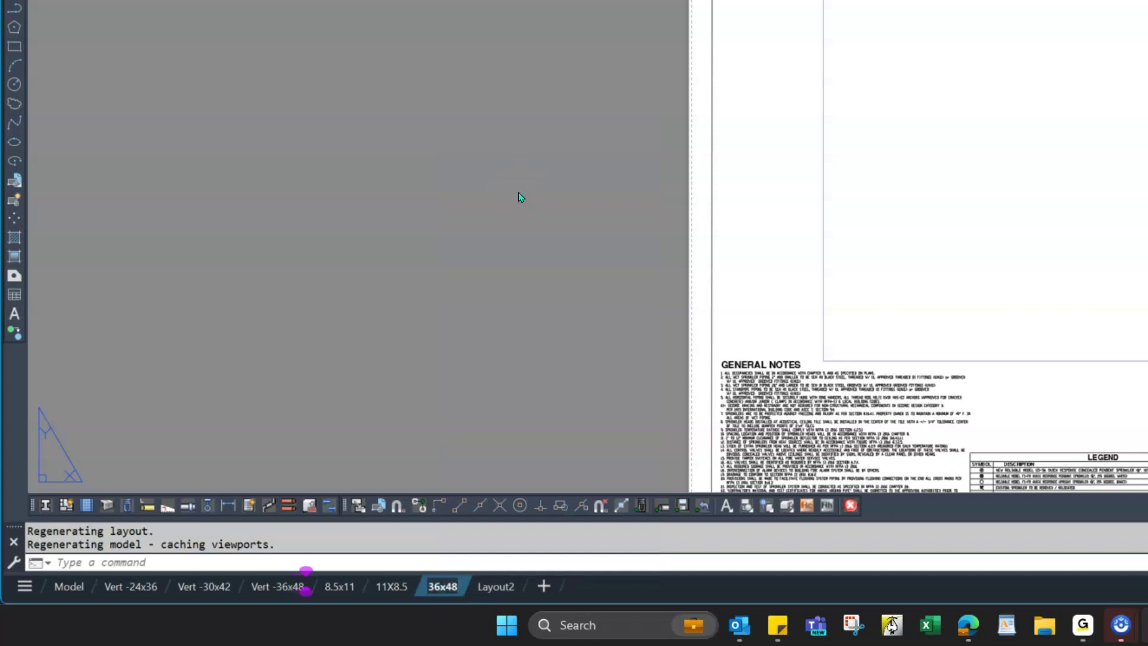
pyautogui.write('H')
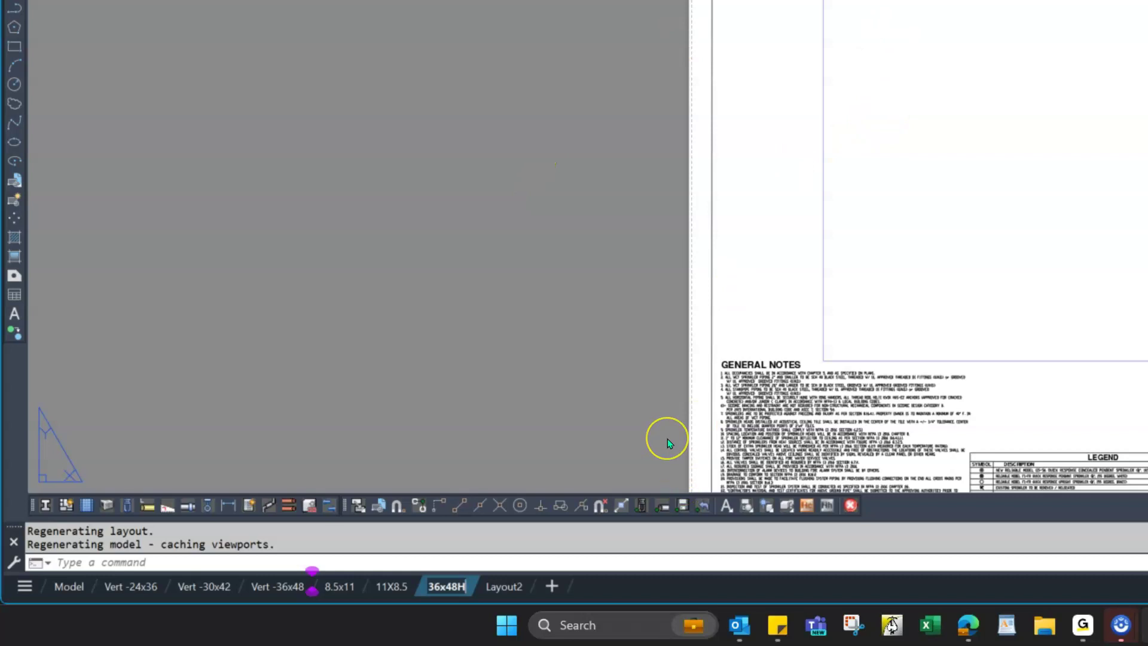
pyautogui.scroll(-5, 630, 341)
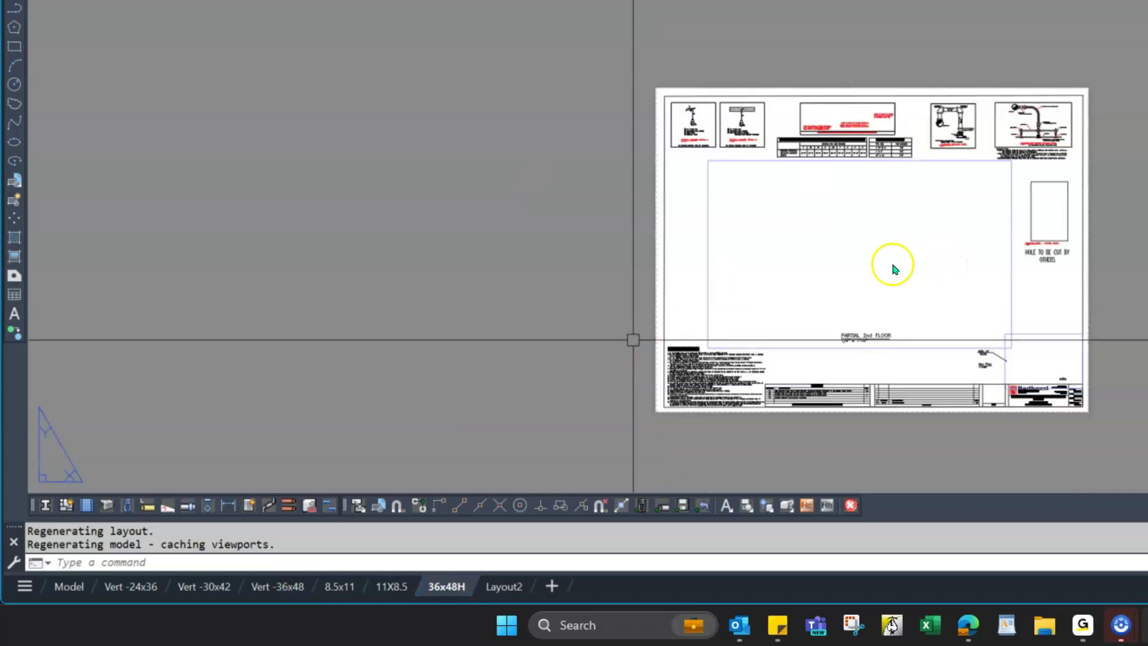
pyautogui.scroll(2, 831, 303)
# Step: Examine the Layout2 sheet with its title block and notes, and review the plot size in its page setup
pyautogui.click(505, 586)
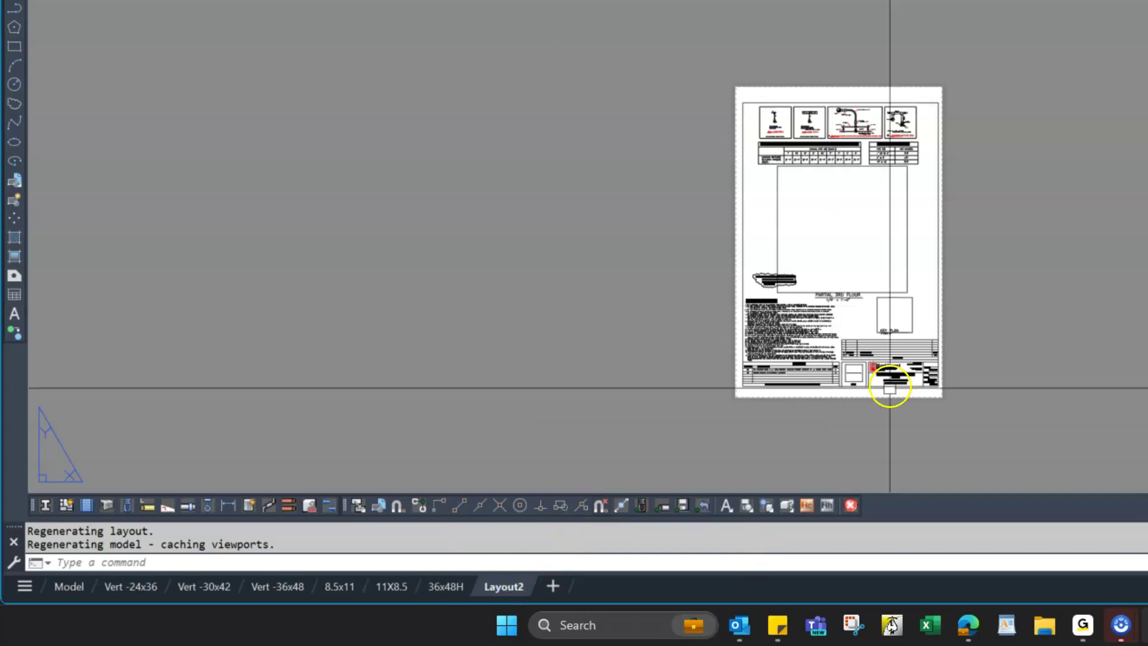
pyautogui.scroll(8, 885, 371)
pyautogui.scroll(-6, 889, 361)
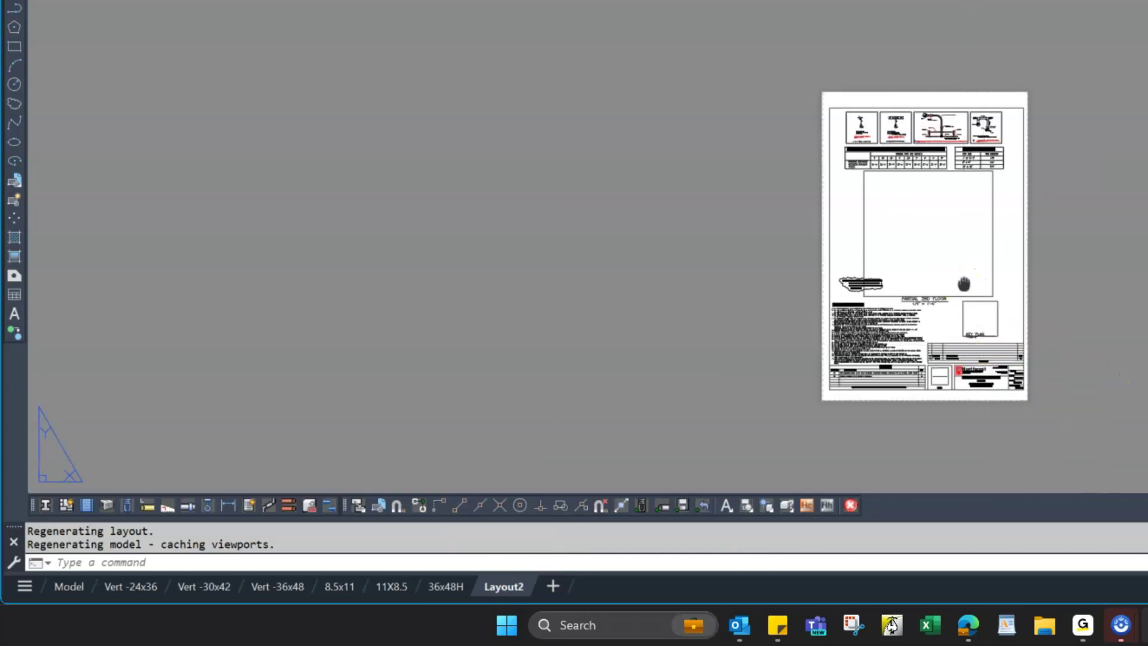
pyautogui.moveTo(964, 283); pyautogui.dragTo(930, 351, button='middle')
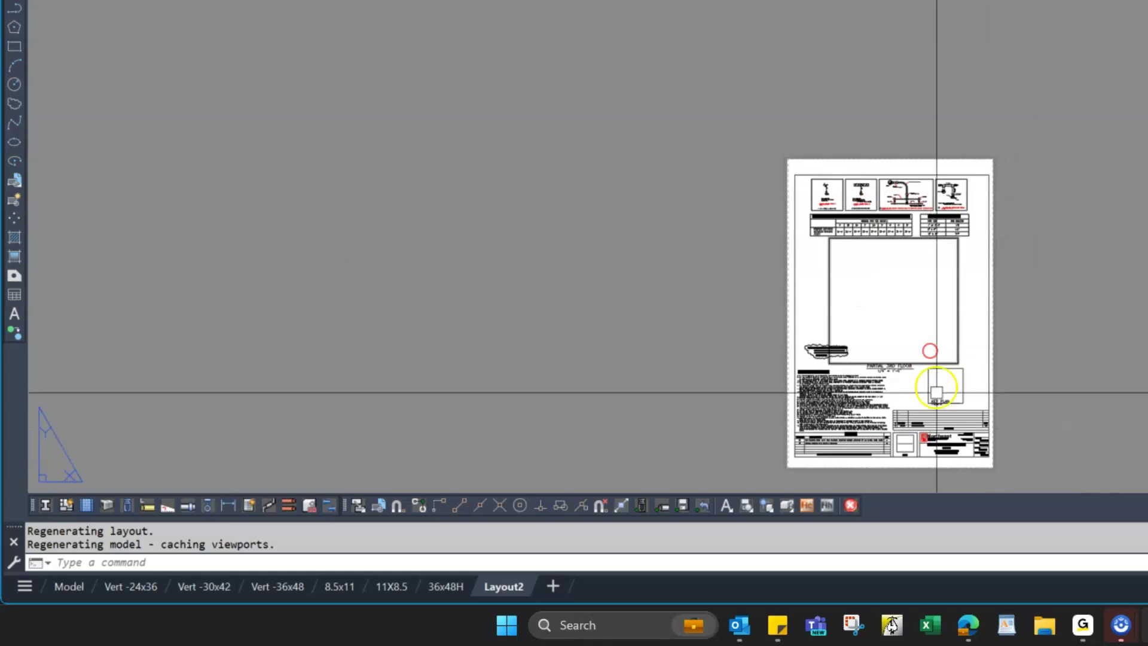
pyautogui.scroll(6, 931, 351)
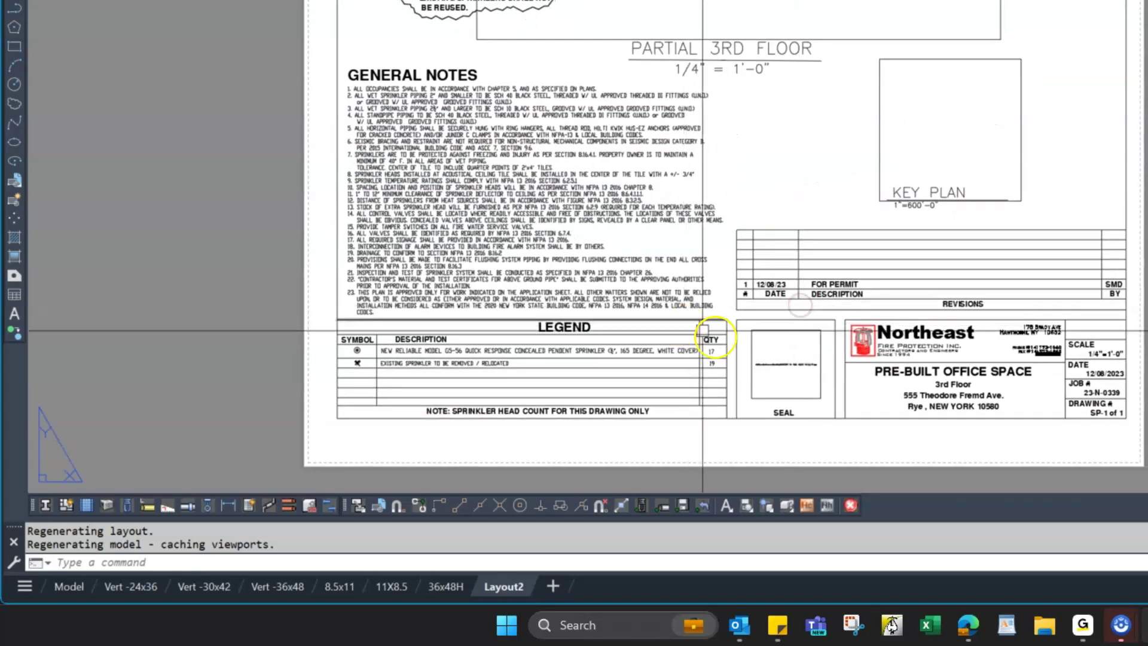
pyautogui.rightClick(509, 589)
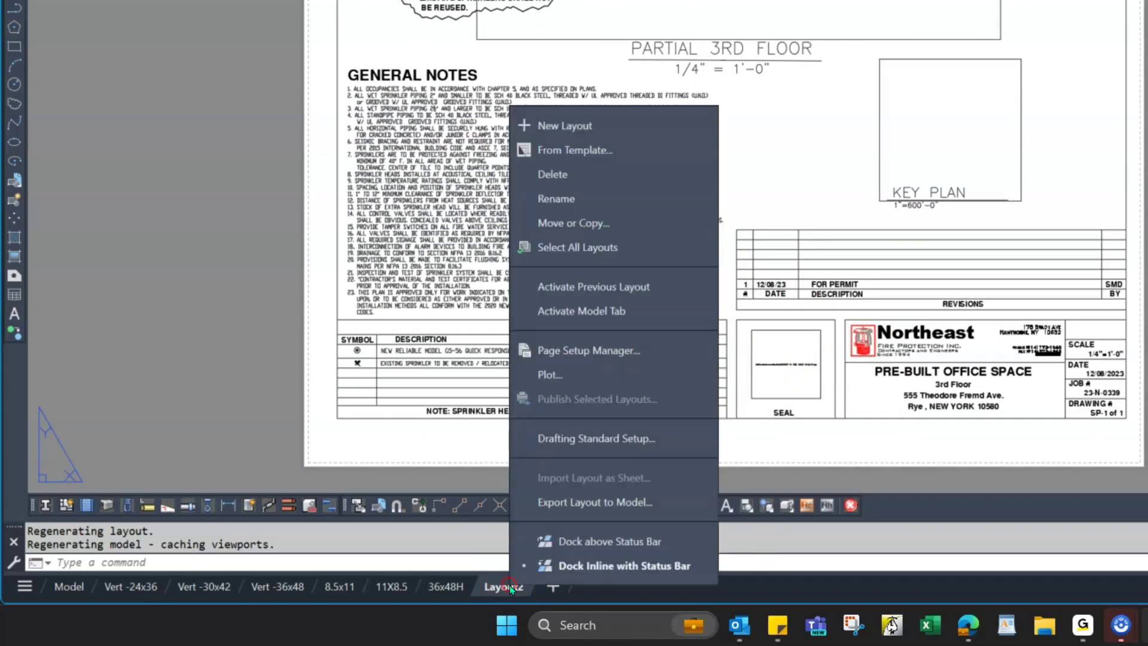
pyautogui.click(619, 350)
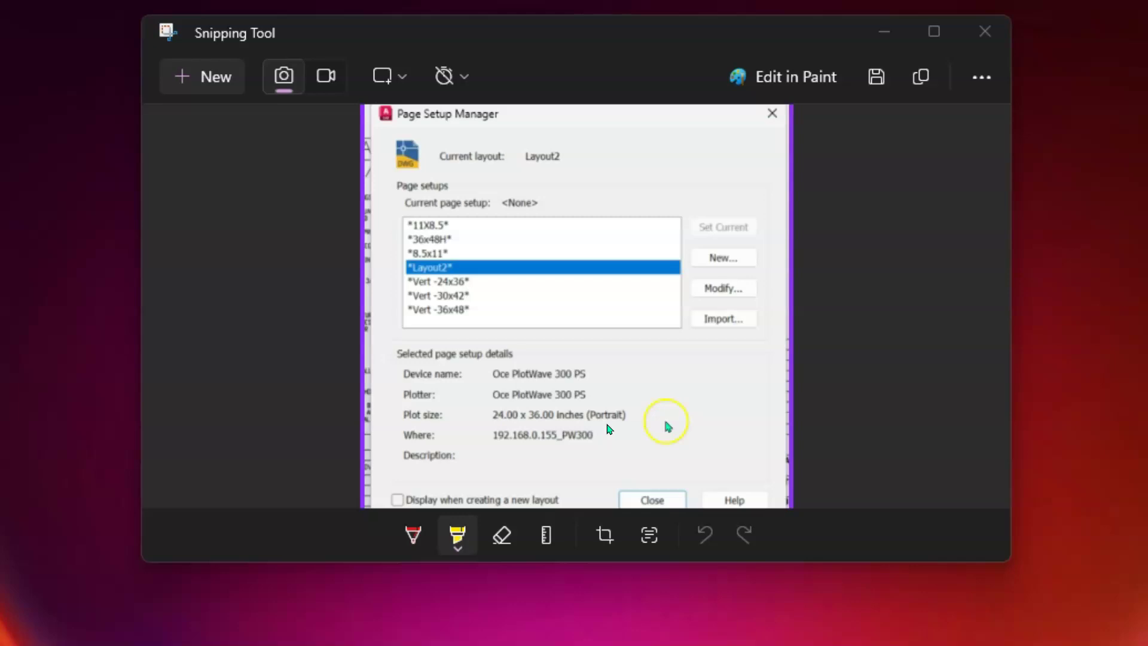
pyautogui.click(605, 429)
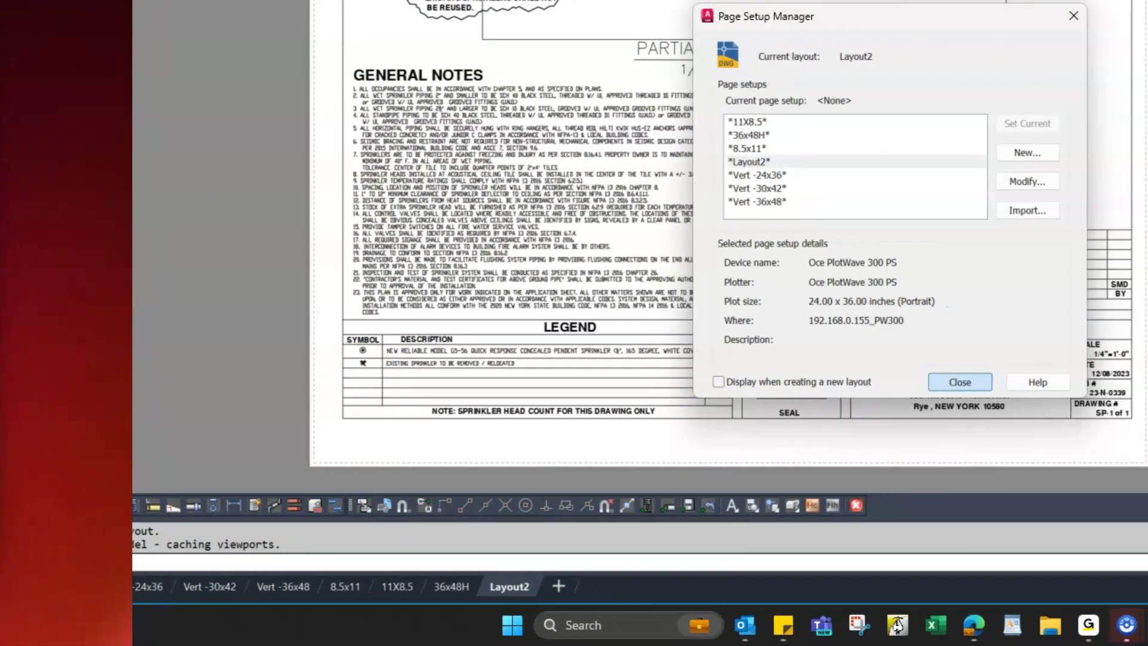
pyautogui.click(951, 379)
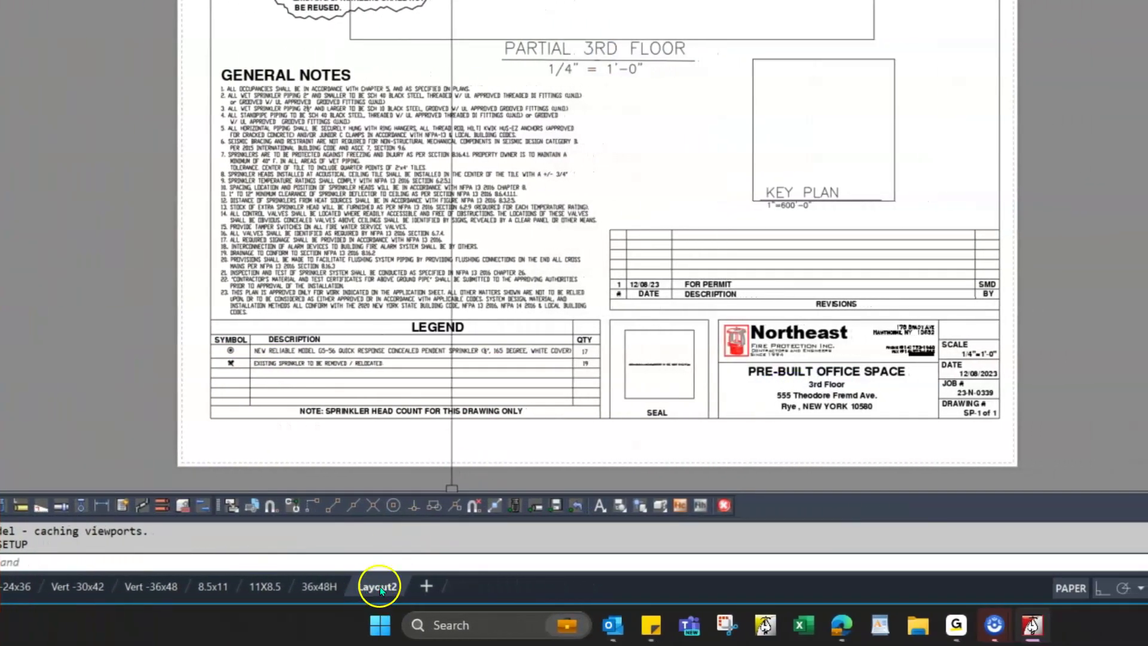
# Step: Rename the Layout2 layout as 24x36H
pyautogui.rightClick(744, 586)
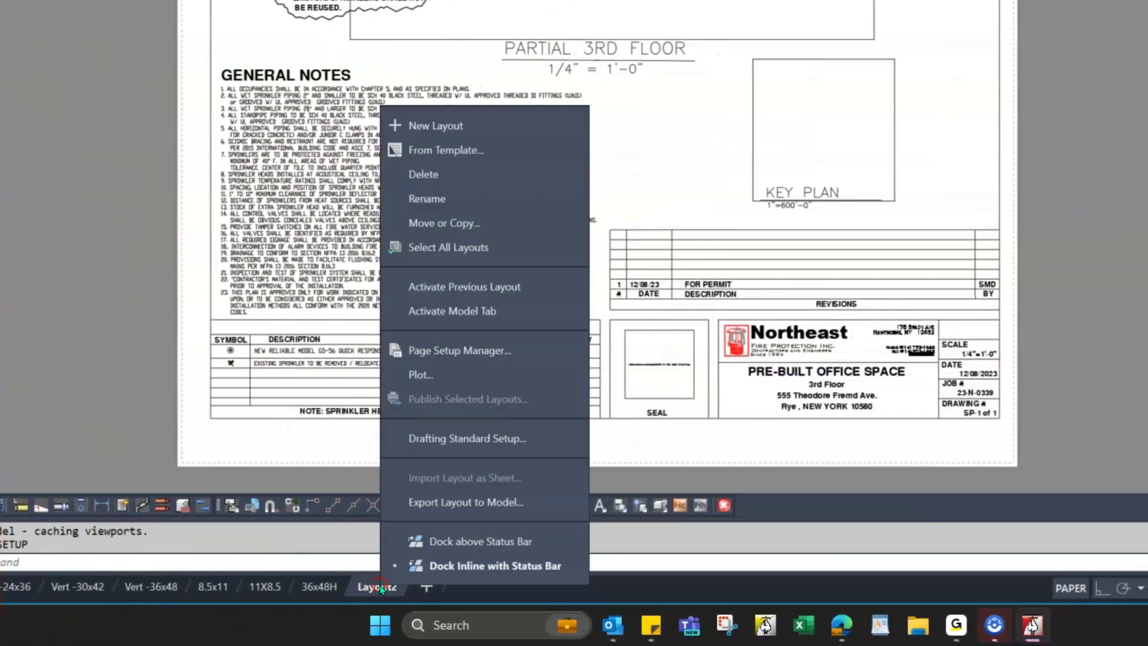
pyautogui.click(475, 198)
pyautogui.write('24x')
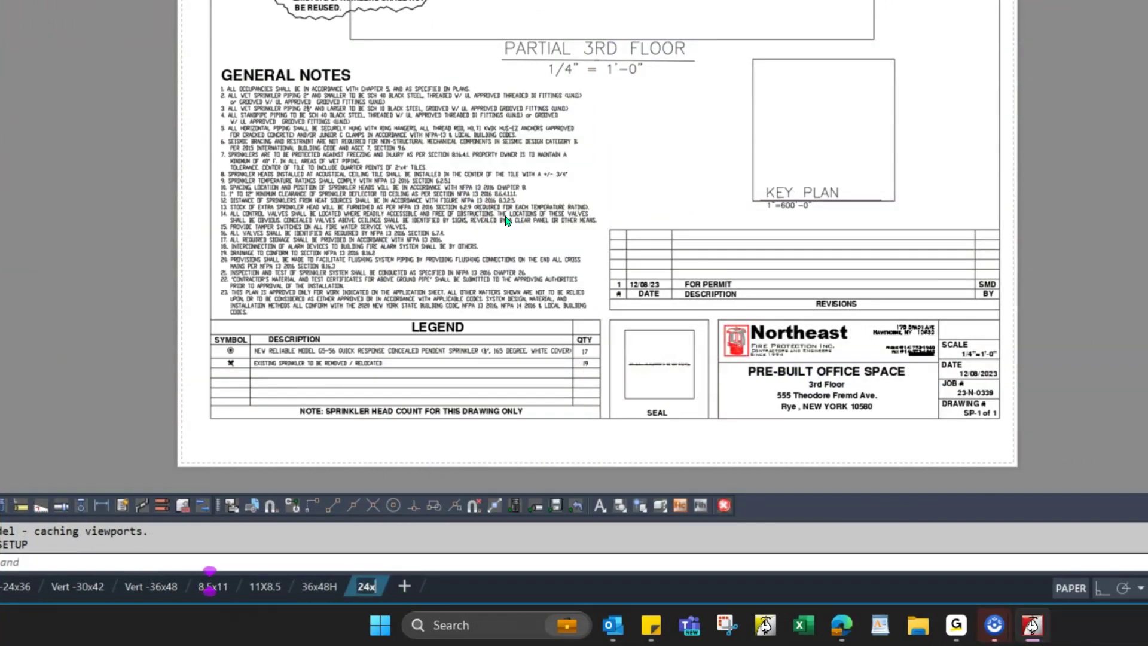
pyautogui.write('36H')
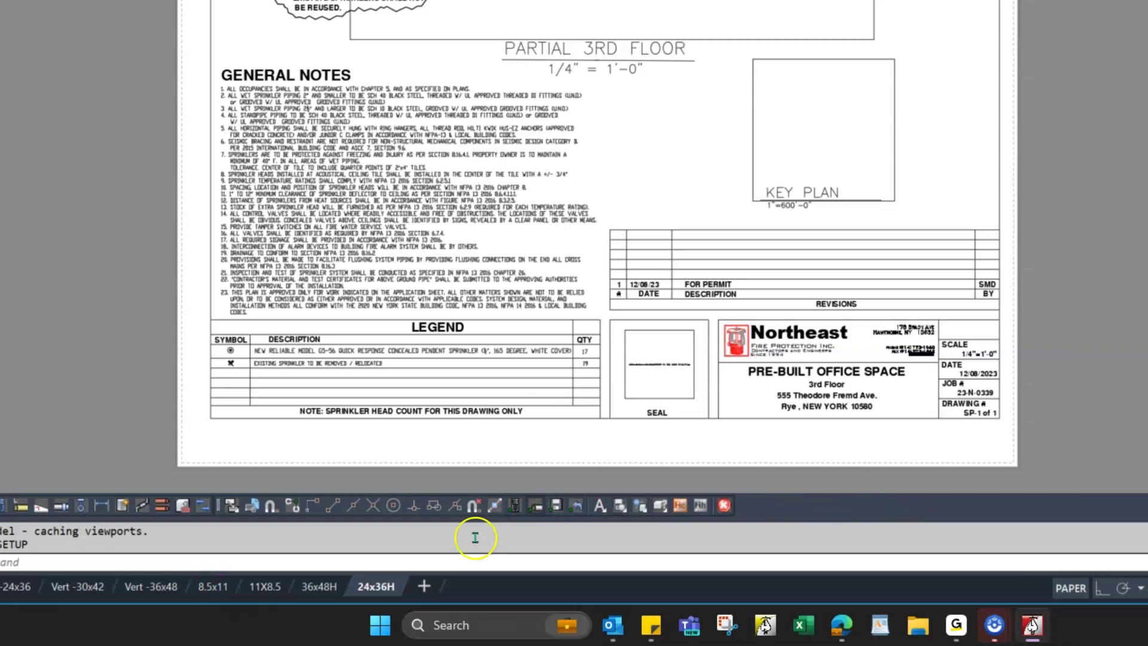
pyautogui.click(311, 589)
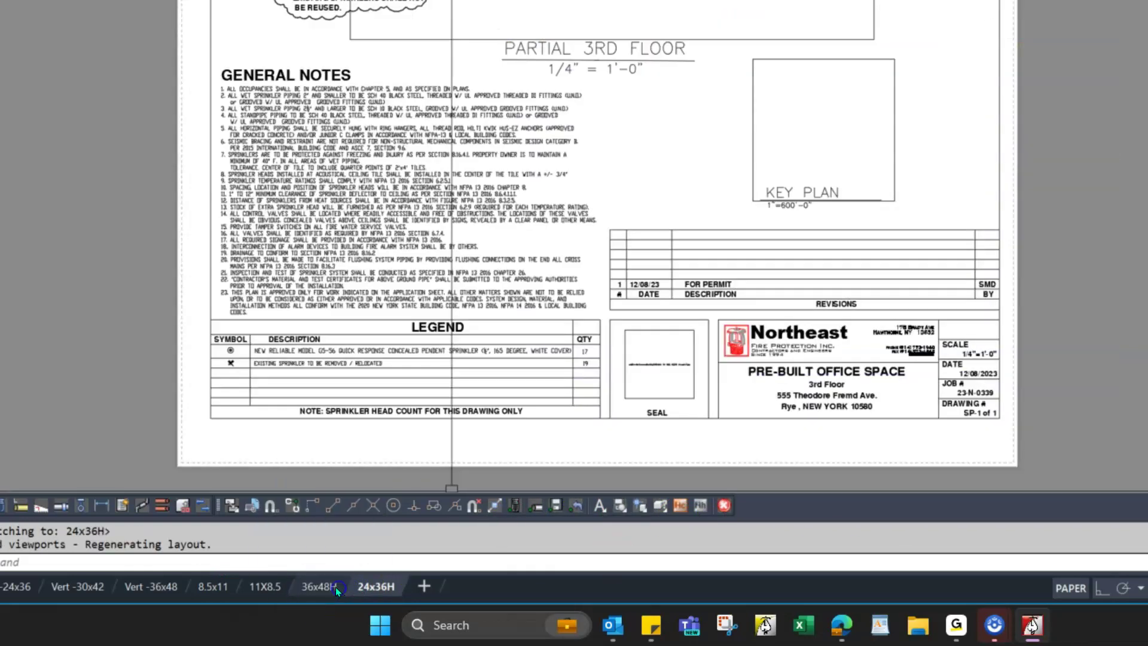
# Step: Bring up the Open file dialog and list the Drawing Template (*.dwt) files in the Version57 folder
pyautogui.click(330, 586)
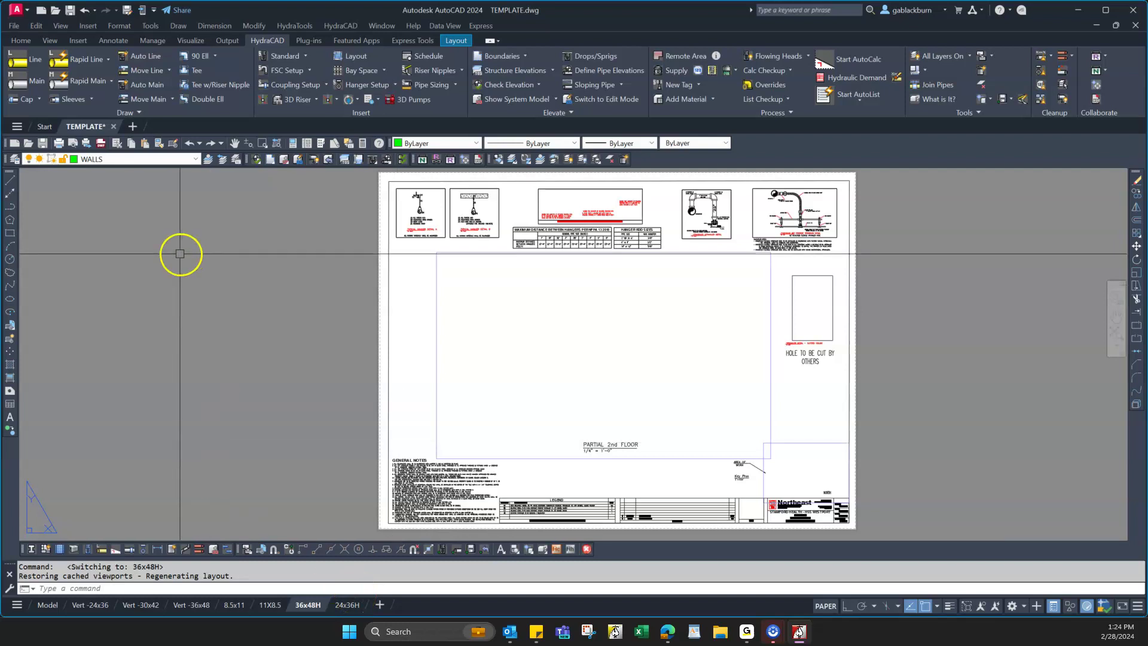
pyautogui.click(45, 126)
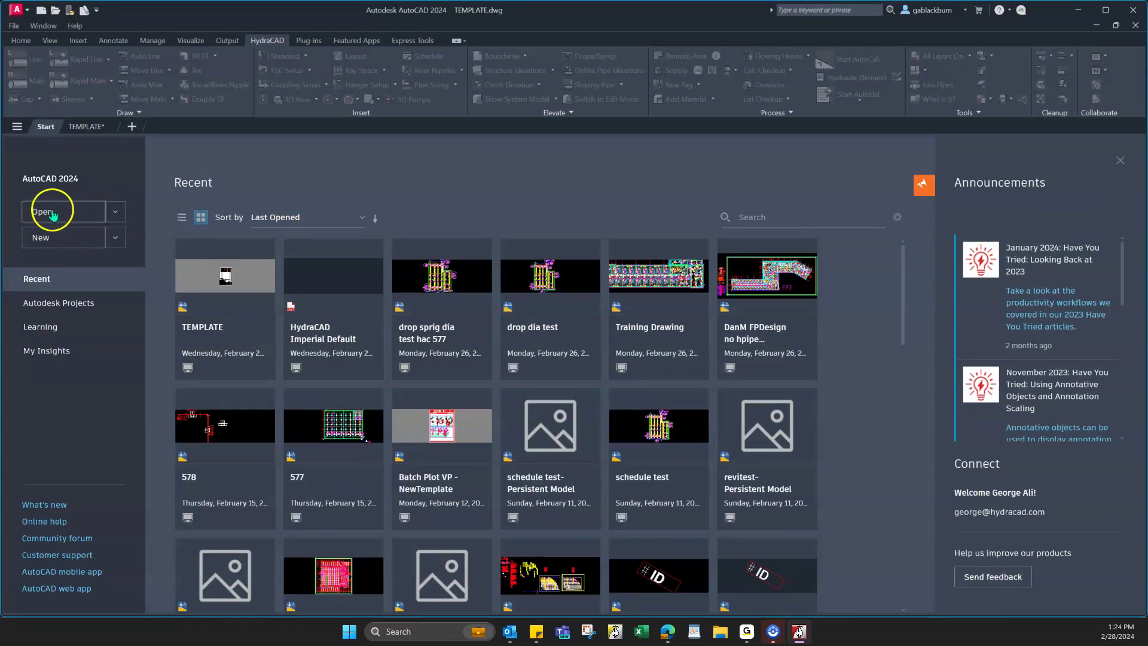
pyautogui.click(49, 213)
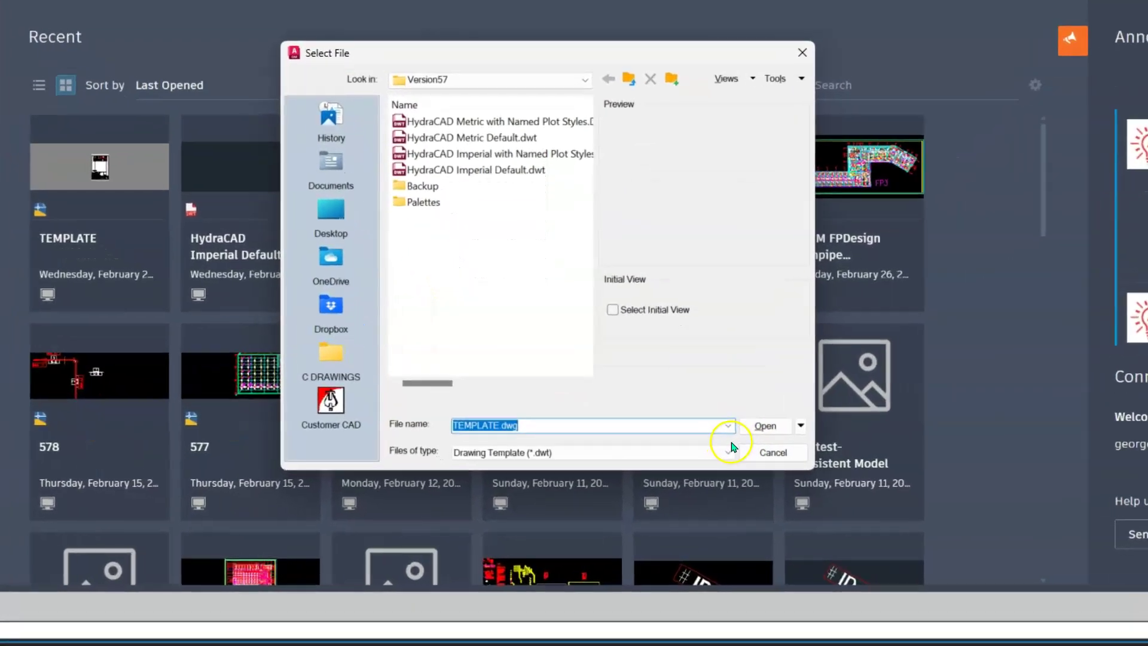
pyautogui.click(679, 481)
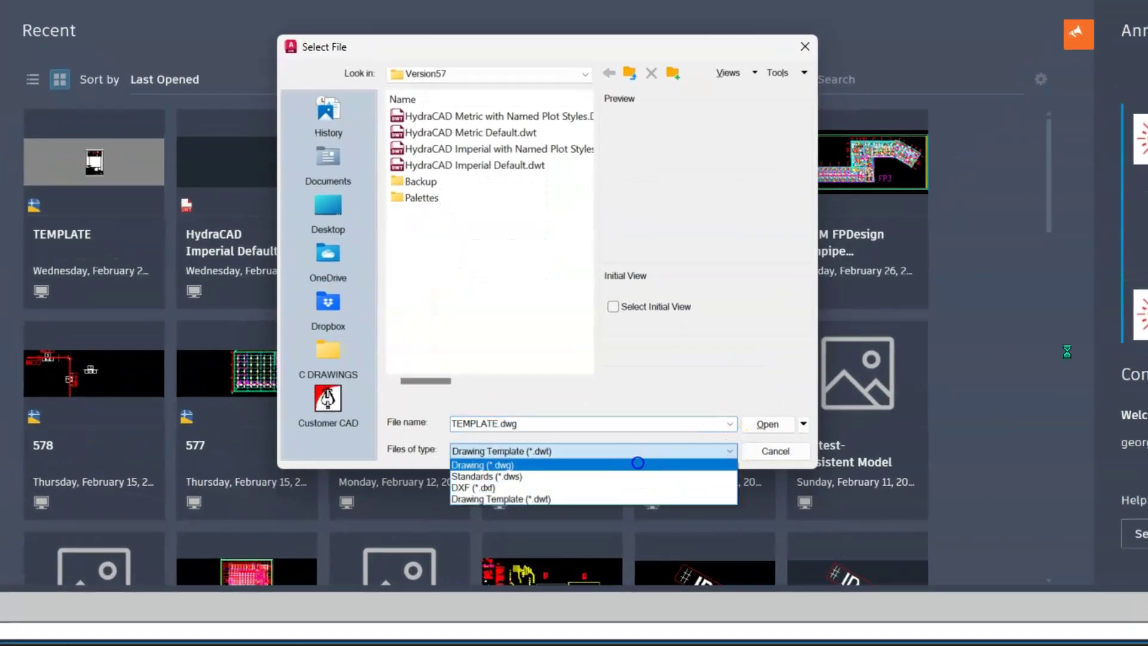
pyautogui.click(635, 464)
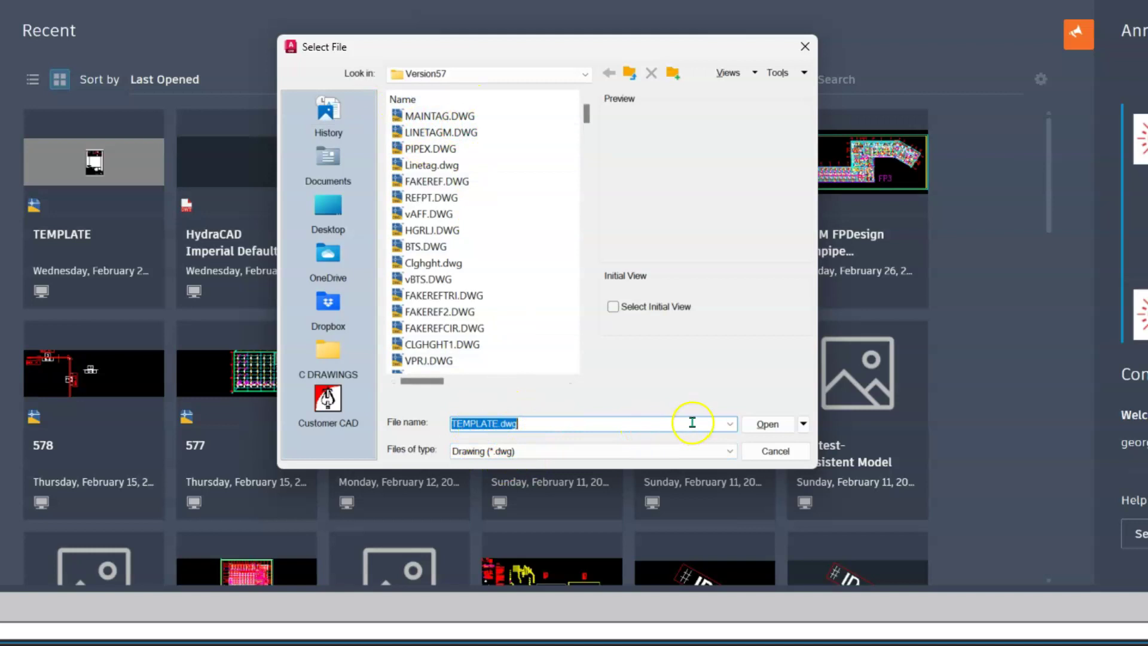
pyautogui.click(730, 452)
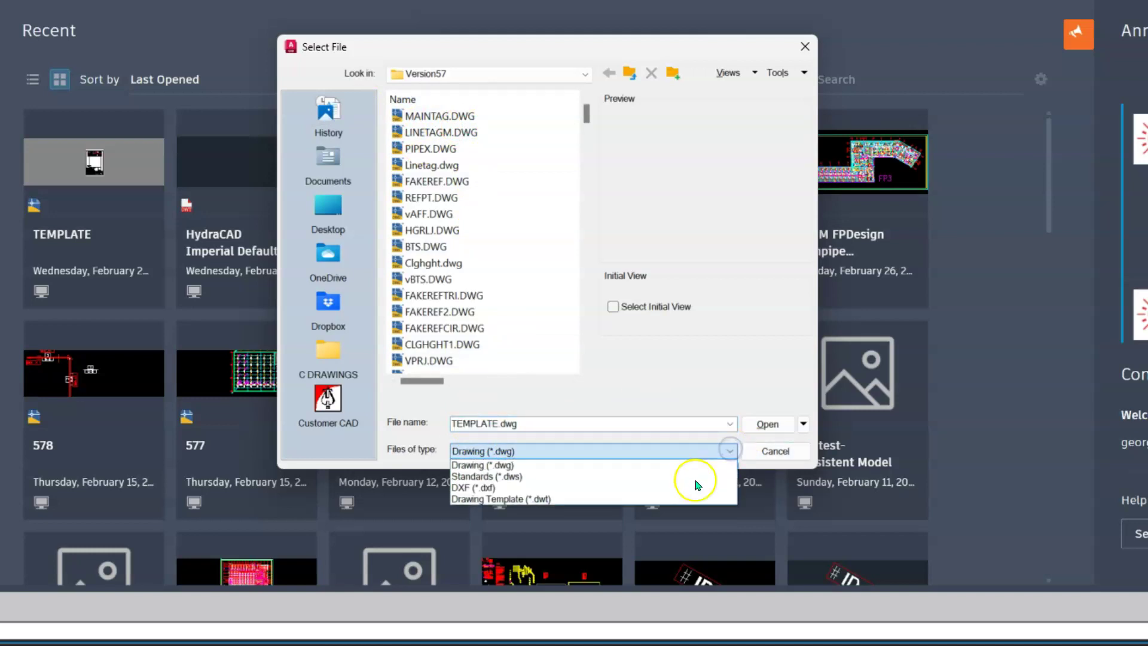
pyautogui.click(674, 499)
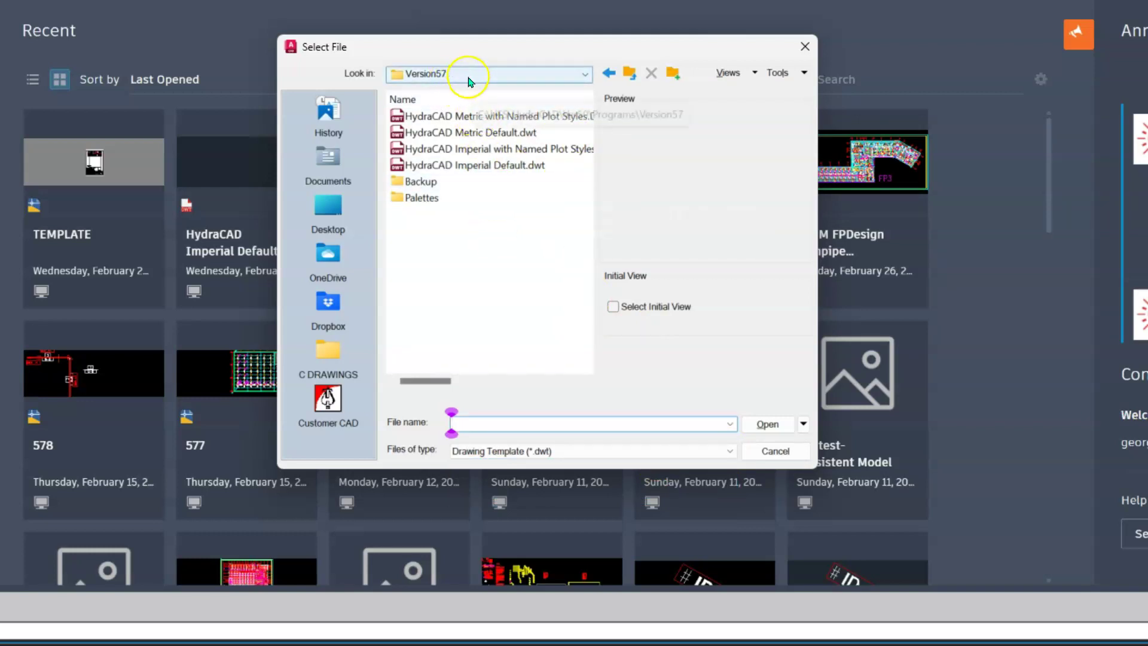
# Step: Open HydraCAD Imperial Default.dwt and cancel its Drawing Setup
pyautogui.click(487, 164)
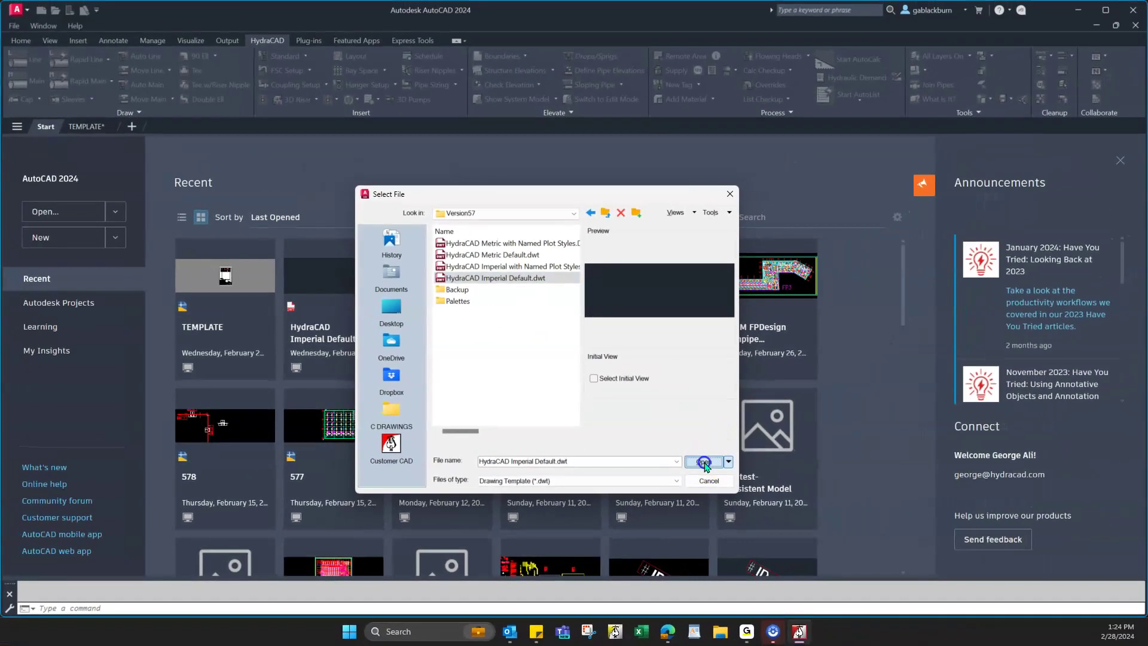
pyautogui.click(767, 424)
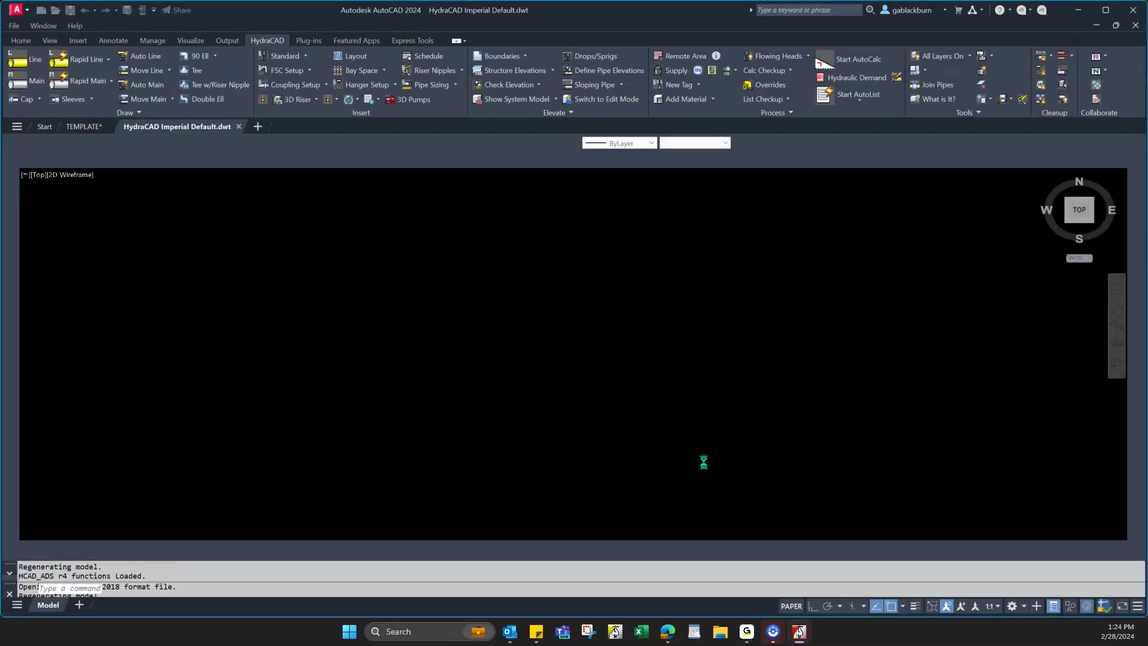
pyautogui.click(576, 356)
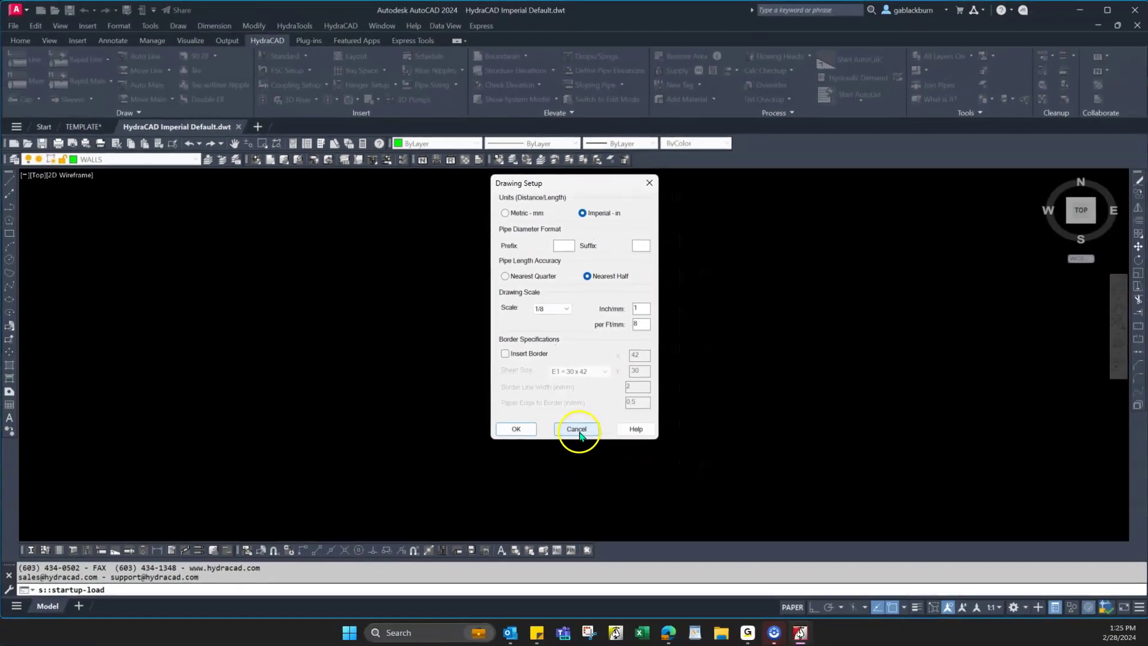
pyautogui.click(579, 534)
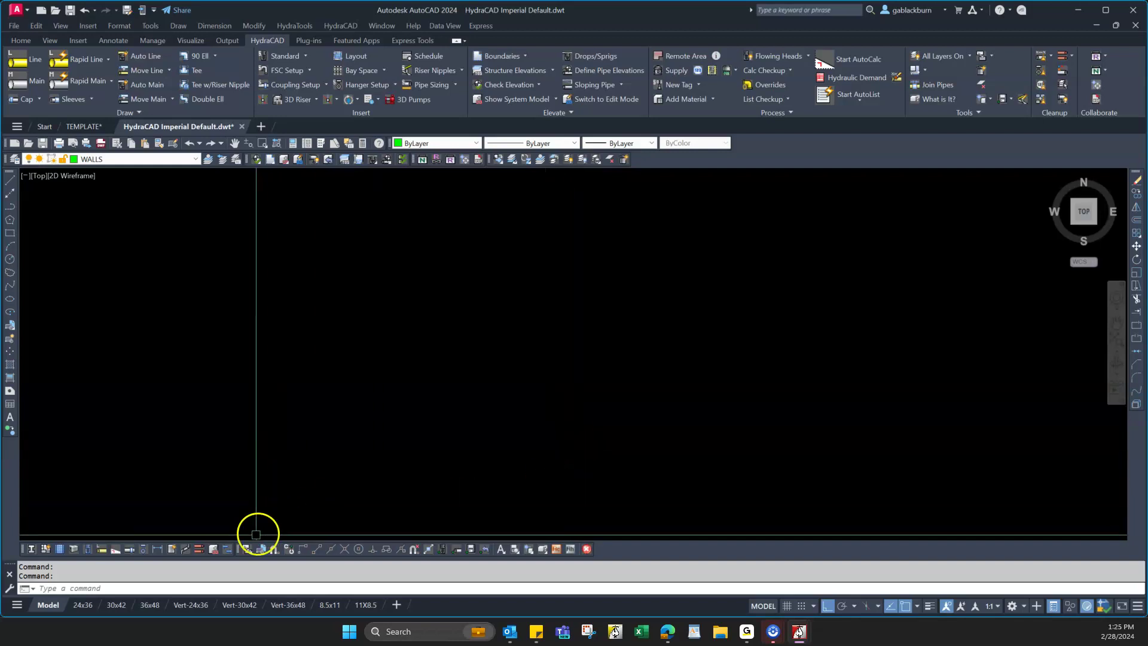
# Step: Delete the horizontal layouts 24x36, 30x42 and 36x48 from the HydraCAD Imperial Default template
pyautogui.rightClick(84, 606)
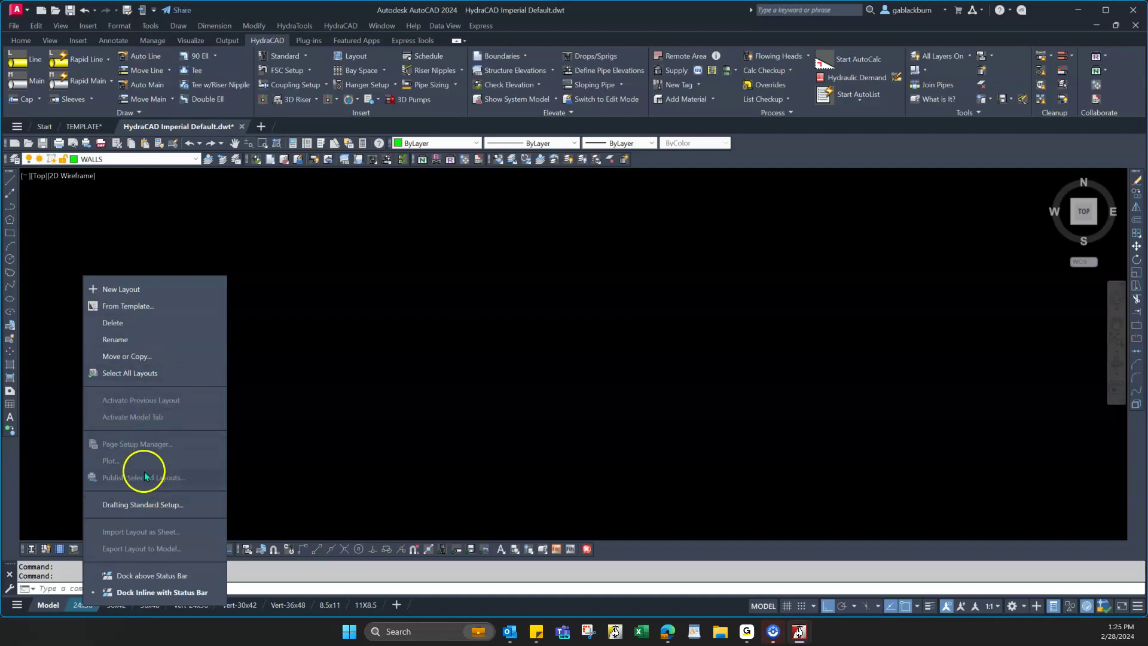
pyautogui.click(114, 323)
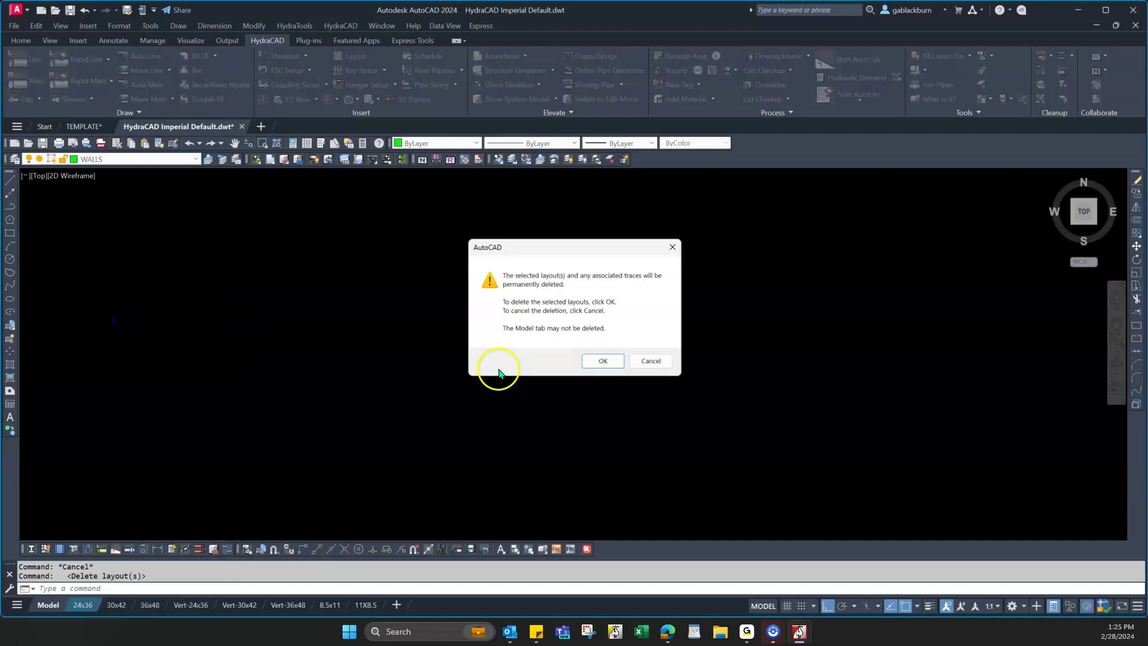
pyautogui.click(600, 365)
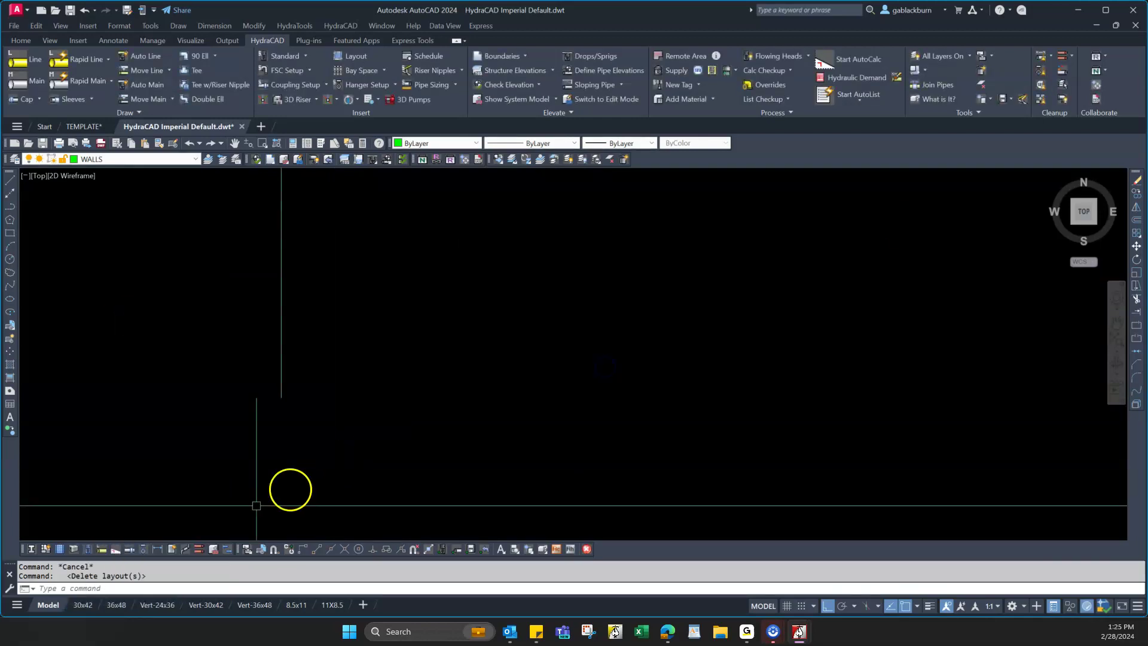
pyautogui.rightClick(89, 607)
pyautogui.click(135, 323)
pyautogui.click(603, 363)
pyautogui.rightClick(83, 605)
pyautogui.click(129, 323)
pyautogui.click(603, 362)
# Step: Delete the vertical layouts Vert-24x36, Vert-30x42 and Vert-36x48 from the template
pyautogui.rightClick(87, 605)
pyautogui.click(130, 326)
pyautogui.press('Return')
pyautogui.rightClick(89, 605)
pyautogui.click(129, 322)
pyautogui.press('Return')
pyautogui.rightClick(95, 603)
pyautogui.click(147, 321)
pyautogui.press('Return')
# Step: Delete the 8.5x11 and 11X8.5 layouts from the template
pyautogui.rightClick(84, 605)
pyautogui.click(129, 322)
pyautogui.press('Return')
pyautogui.rightClick(86, 605)
pyautogui.click(129, 322)
pyautogui.press('Return')
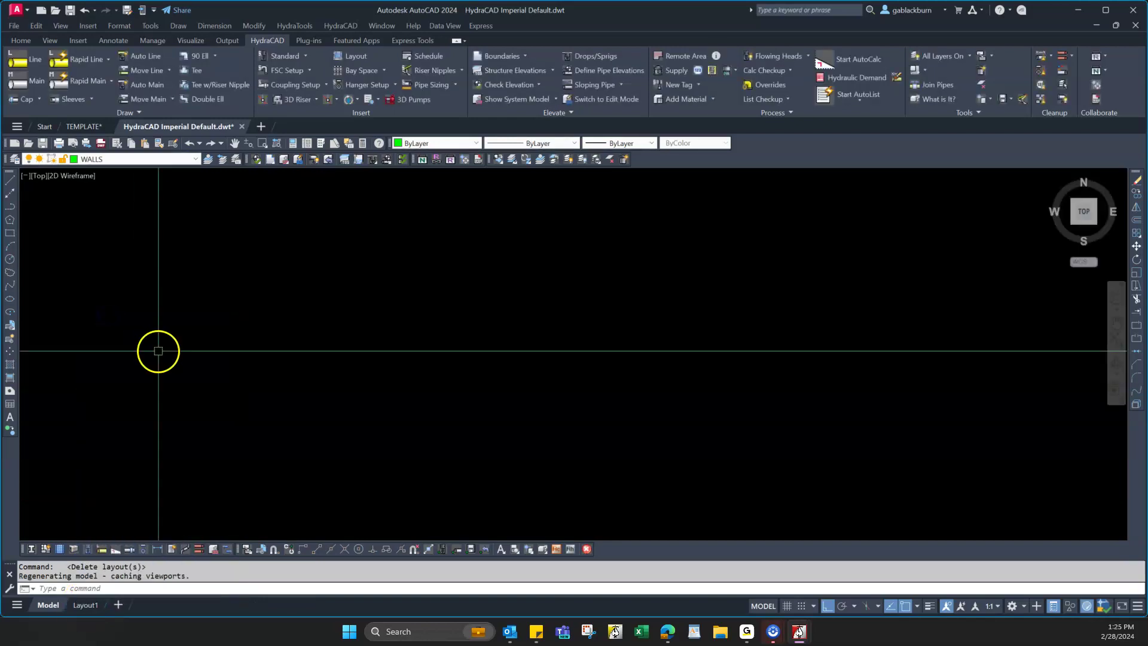
# Step: Activate Layout1 in the default template and review the 36x48H and 24x36H layouts available in TEMPLATE.dwg
pyautogui.click(87, 606)
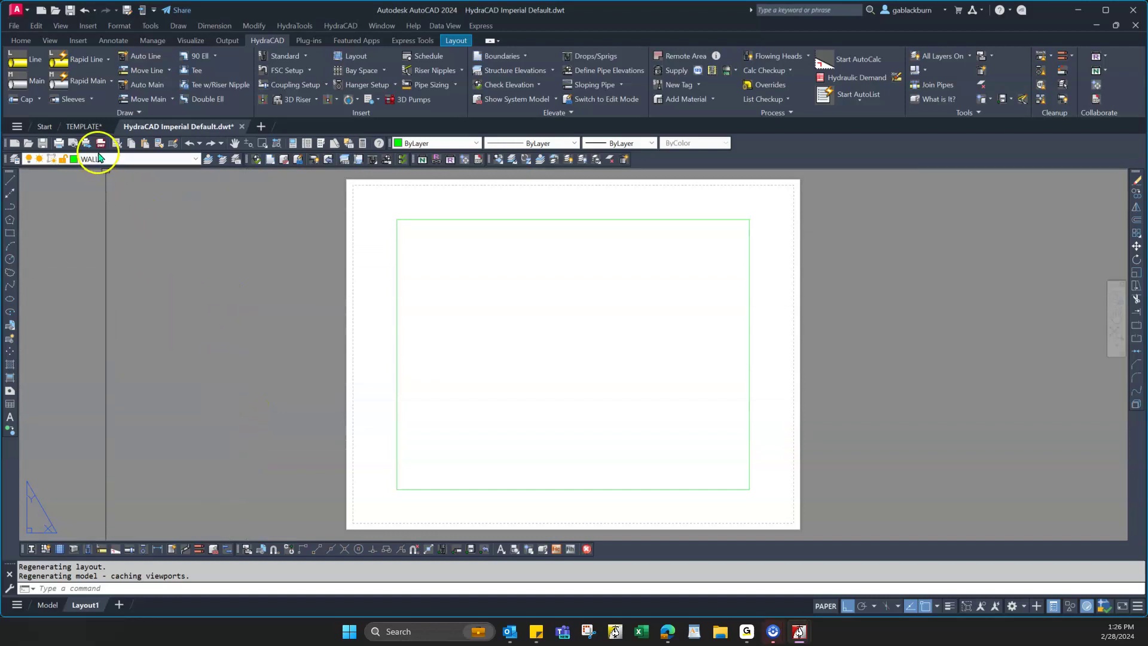
pyautogui.click(82, 127)
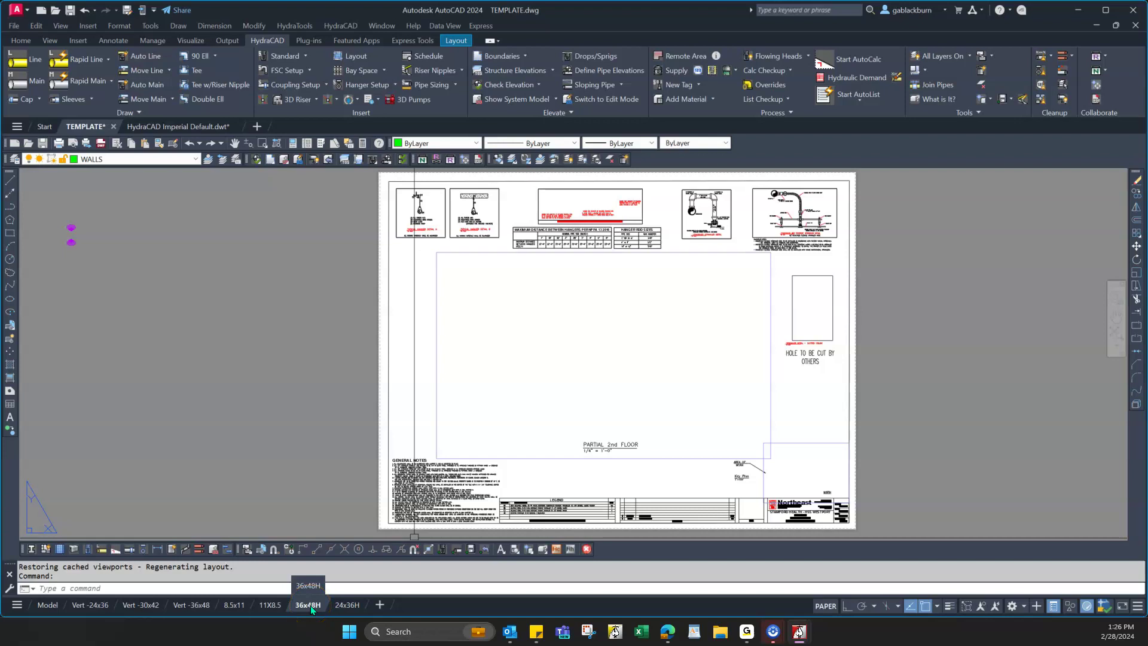
pyautogui.moveTo(346, 607)
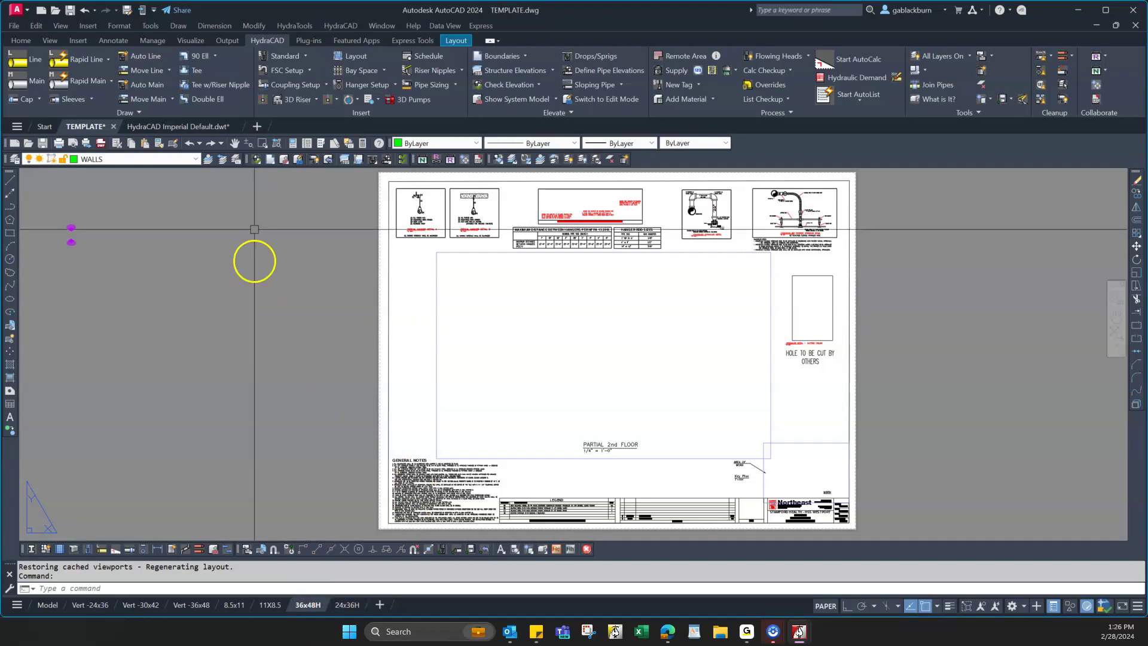
pyautogui.click(199, 126)
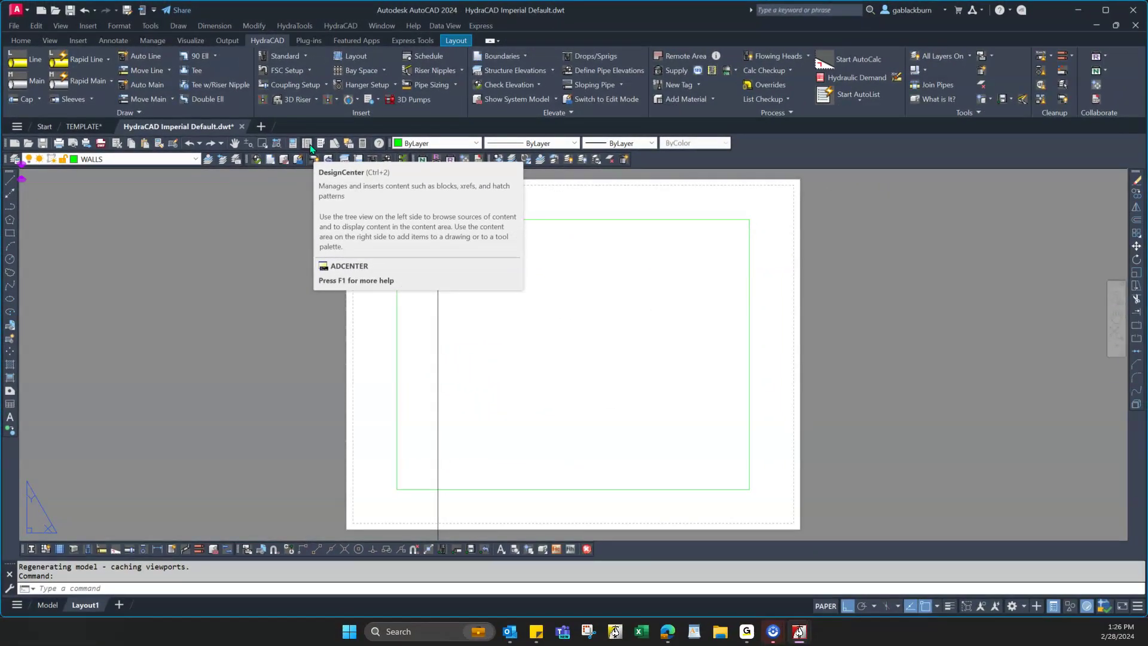
# Step: Open DesignCenter from the default template and display the layouts stored in the open TEMPLATE.dwg
pyautogui.click(311, 148)
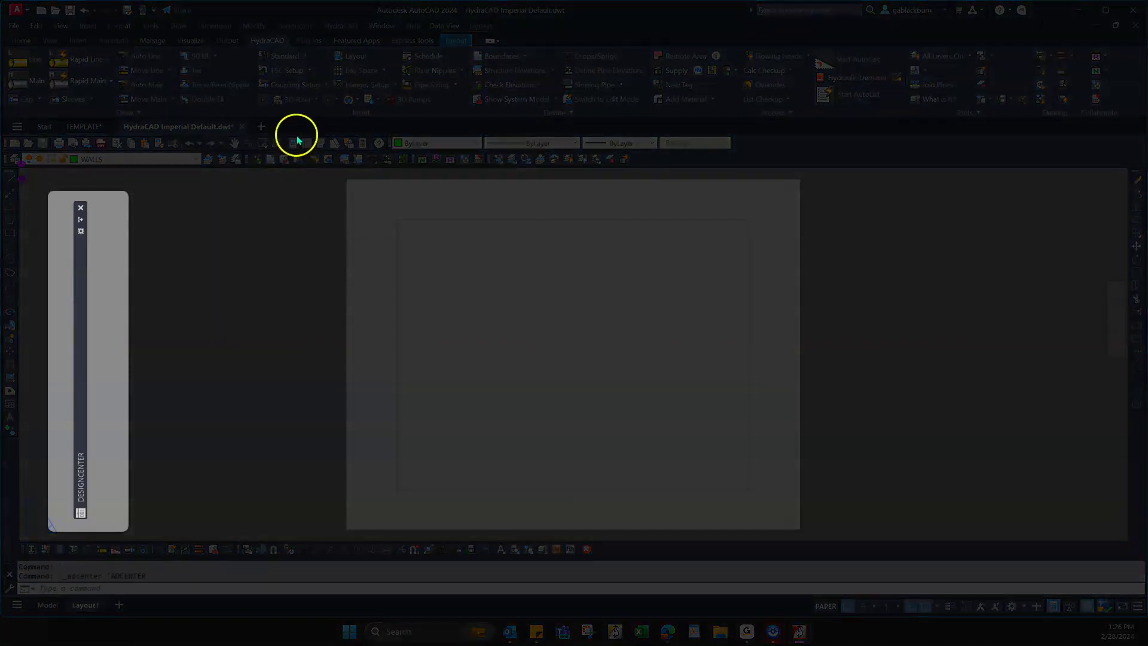
pyautogui.moveTo(77, 271)
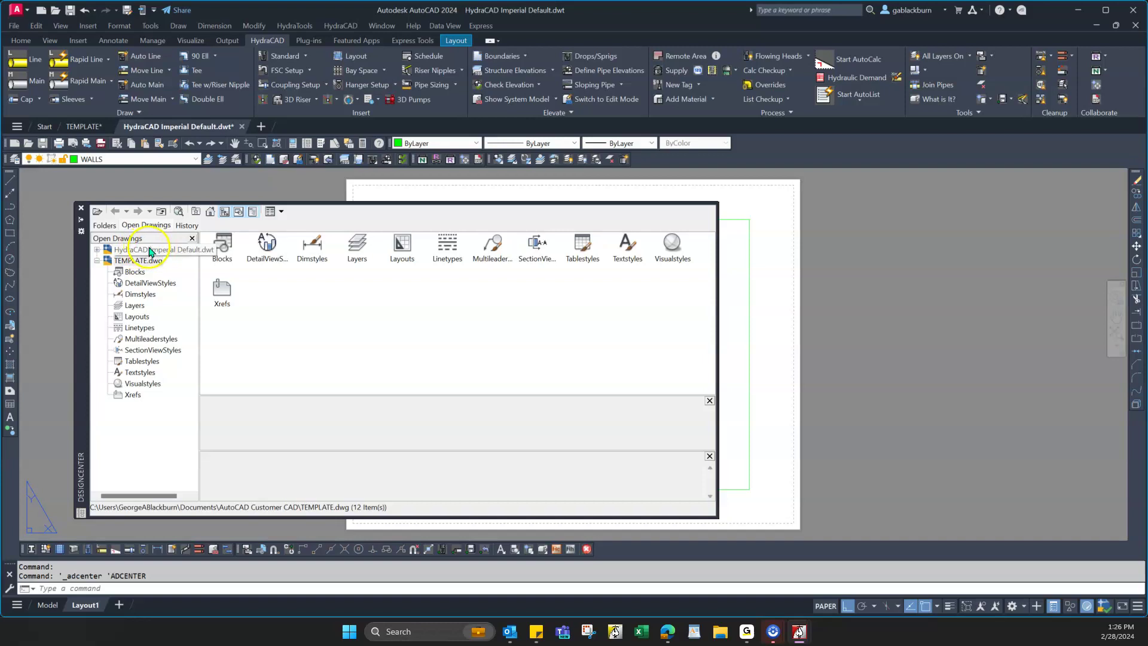
pyautogui.moveTo(181, 130)
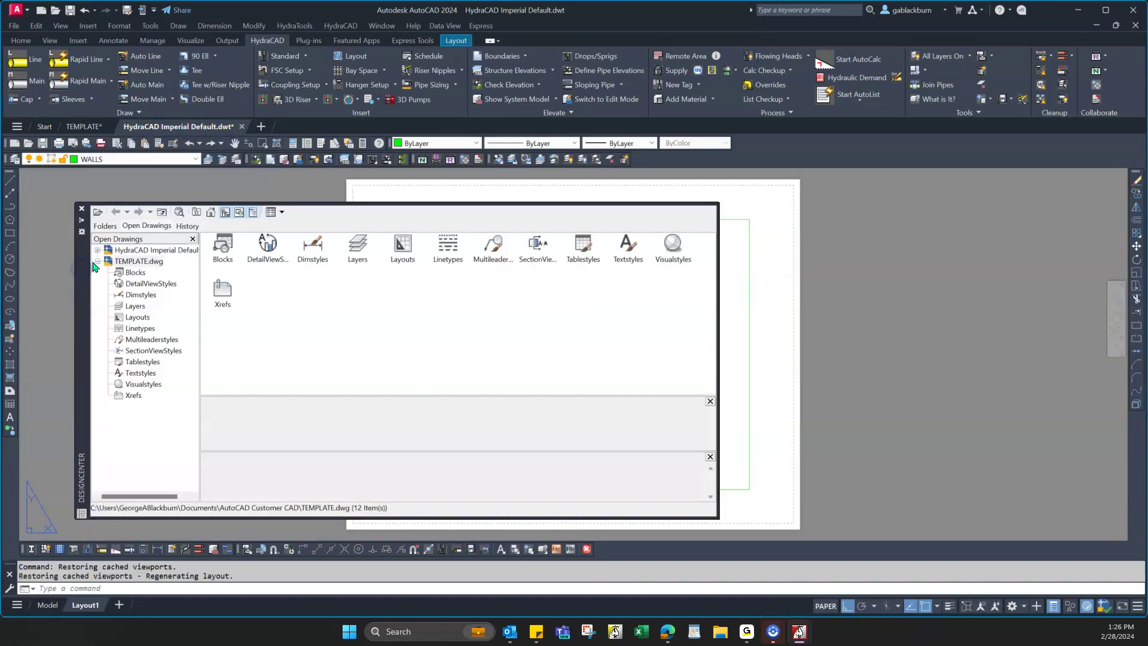
pyautogui.moveTo(82, 126)
pyautogui.click(97, 250)
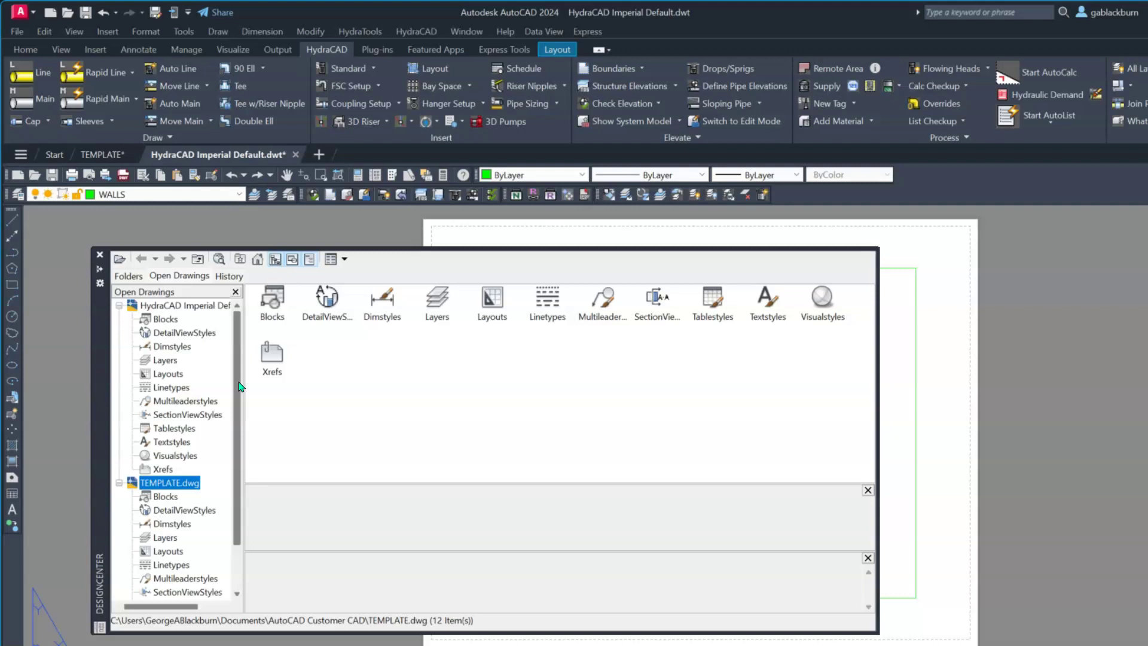
pyautogui.moveTo(239, 386); pyautogui.dragTo(233, 358)
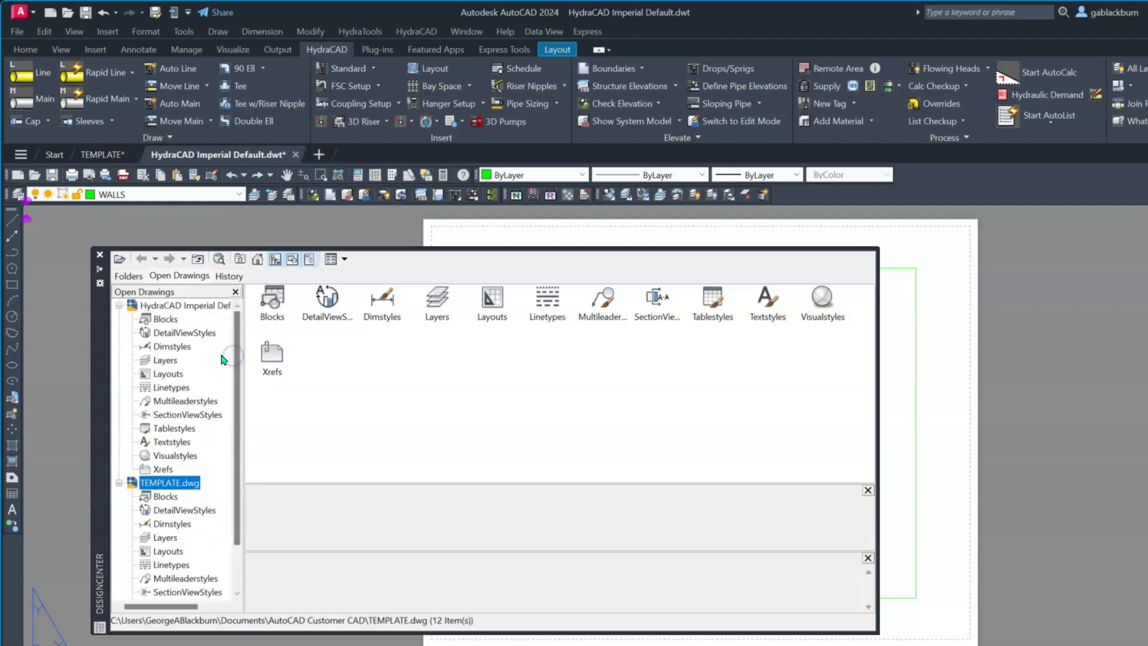
pyautogui.click(167, 551)
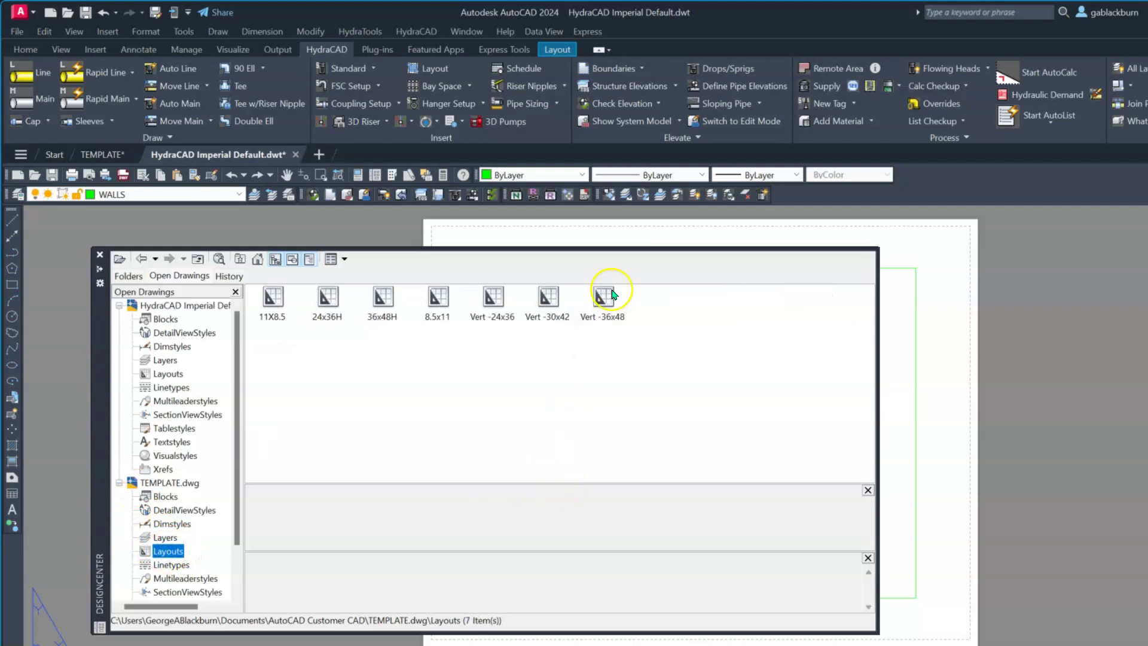
# Step: Add the 24x36H and 36x48H layouts from TEMPLATE.dwg to HydraCAD Imperial Default.dwt through DesignCenter
pyautogui.click(333, 321)
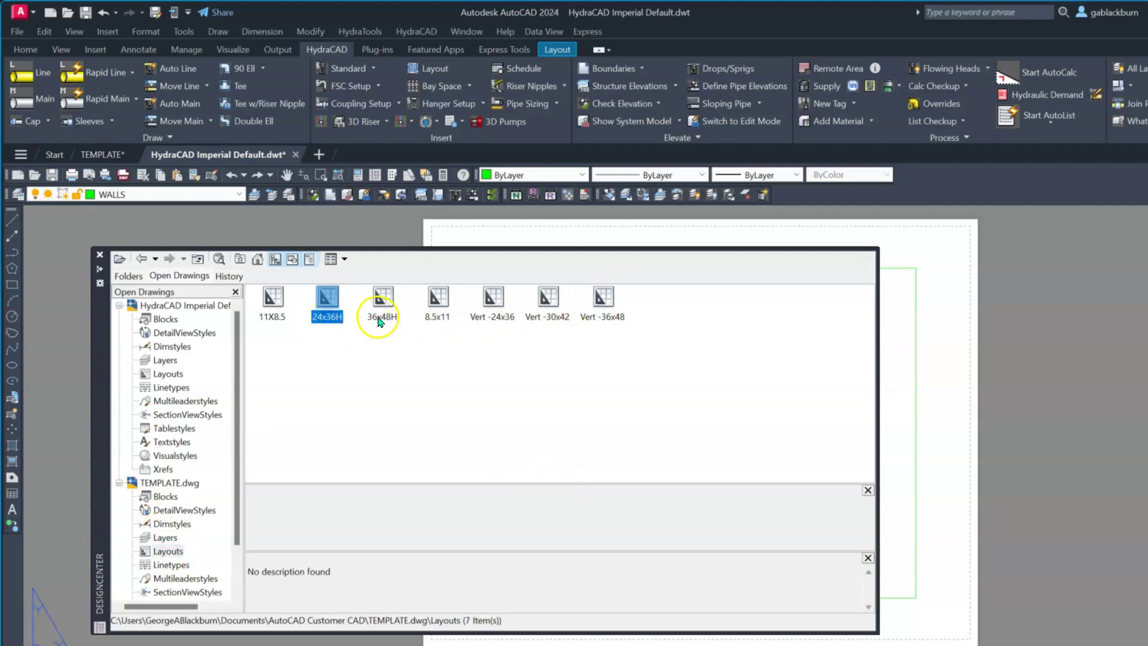
pyautogui.keyDown('ctrl'); pyautogui.click(381, 324); pyautogui.keyUp('ctrl')
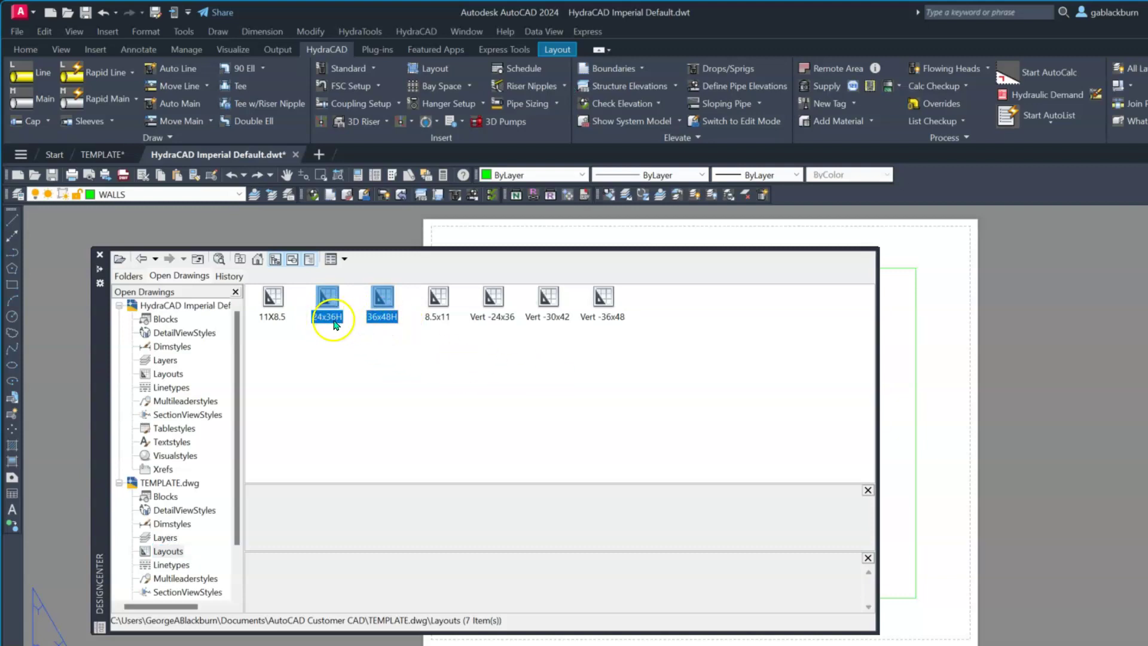
pyautogui.click(488, 84)
pyautogui.click(326, 318)
pyautogui.keyDown('ctrl'); pyautogui.click(375, 317); pyautogui.keyUp('ctrl')
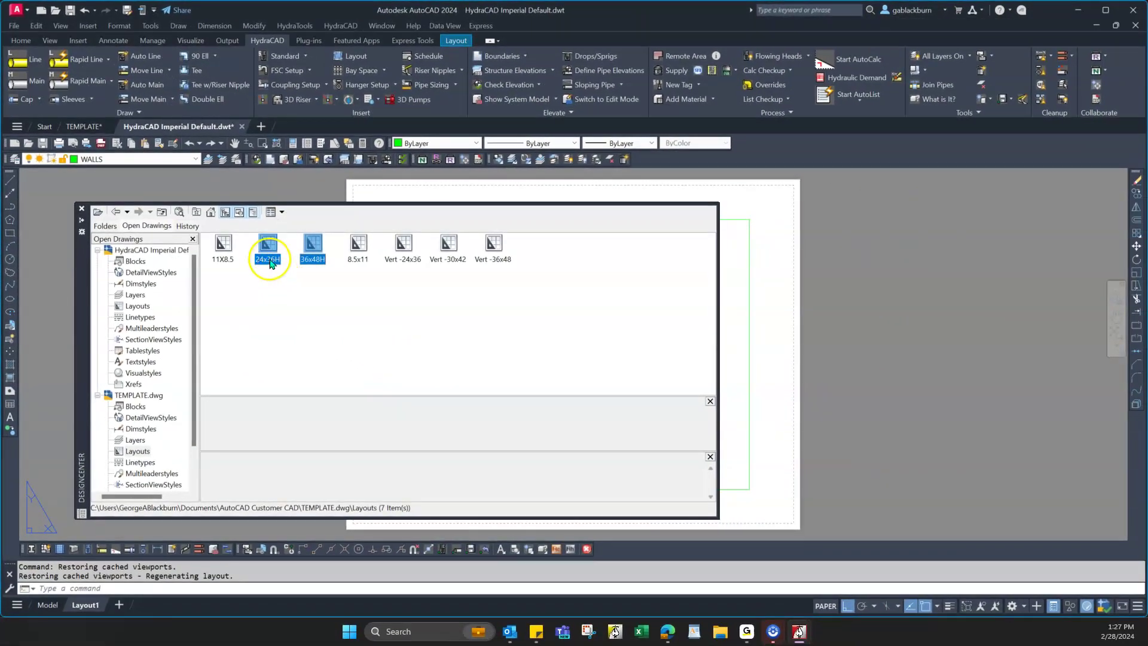
pyautogui.click(324, 312)
pyautogui.rightClick(270, 263)
pyautogui.click(309, 269)
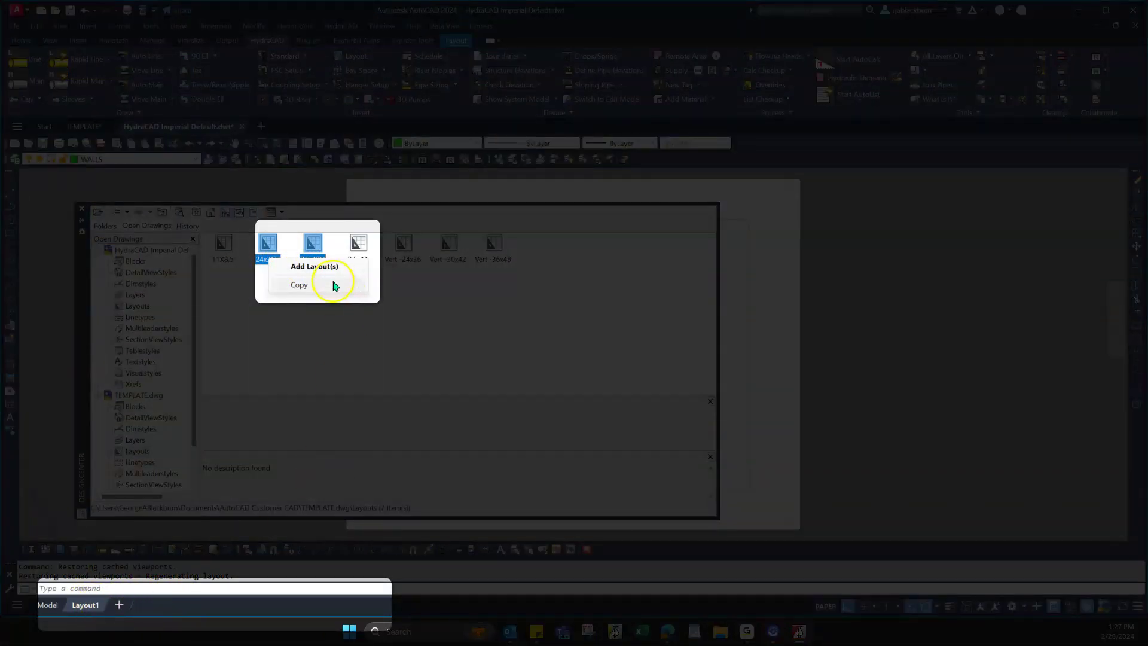
pyautogui.click(316, 268)
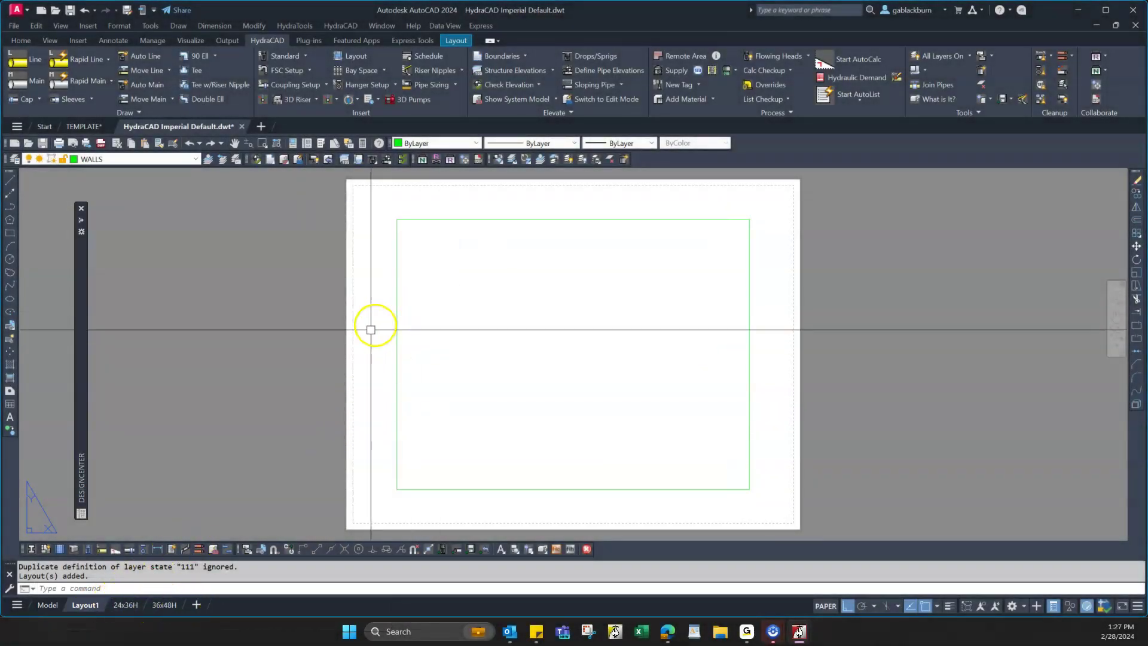
# Step: Browse the layers of TEMPLATE.dwg in DesignCenter, then return to the Layout1 sheet
pyautogui.moveTo(81, 305)
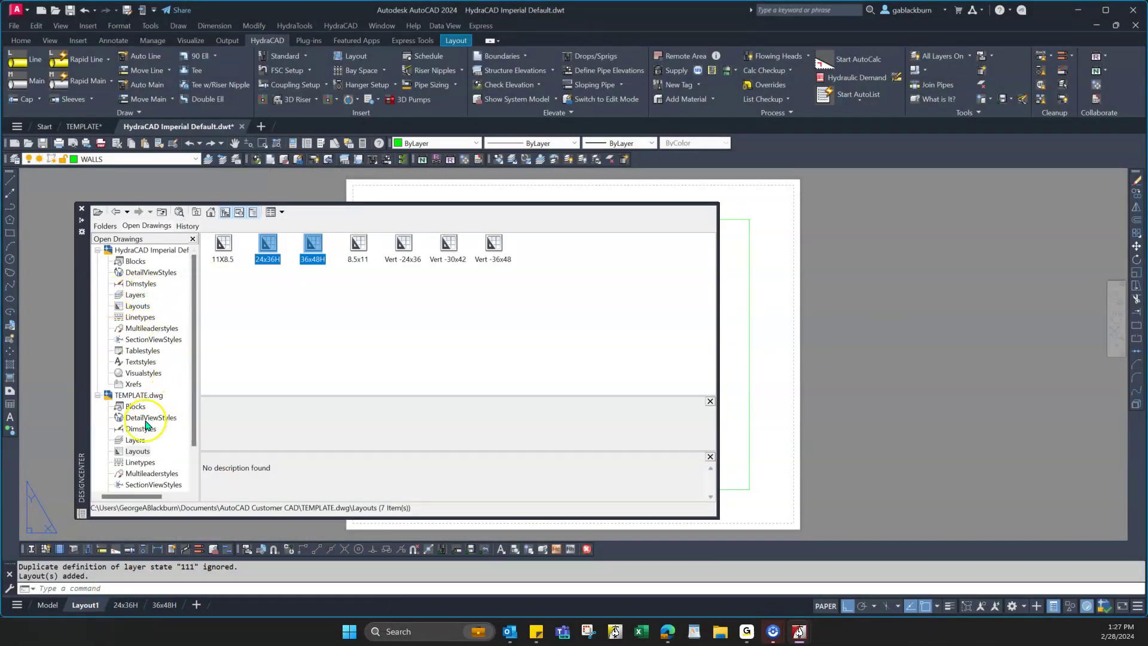
pyautogui.click(135, 440)
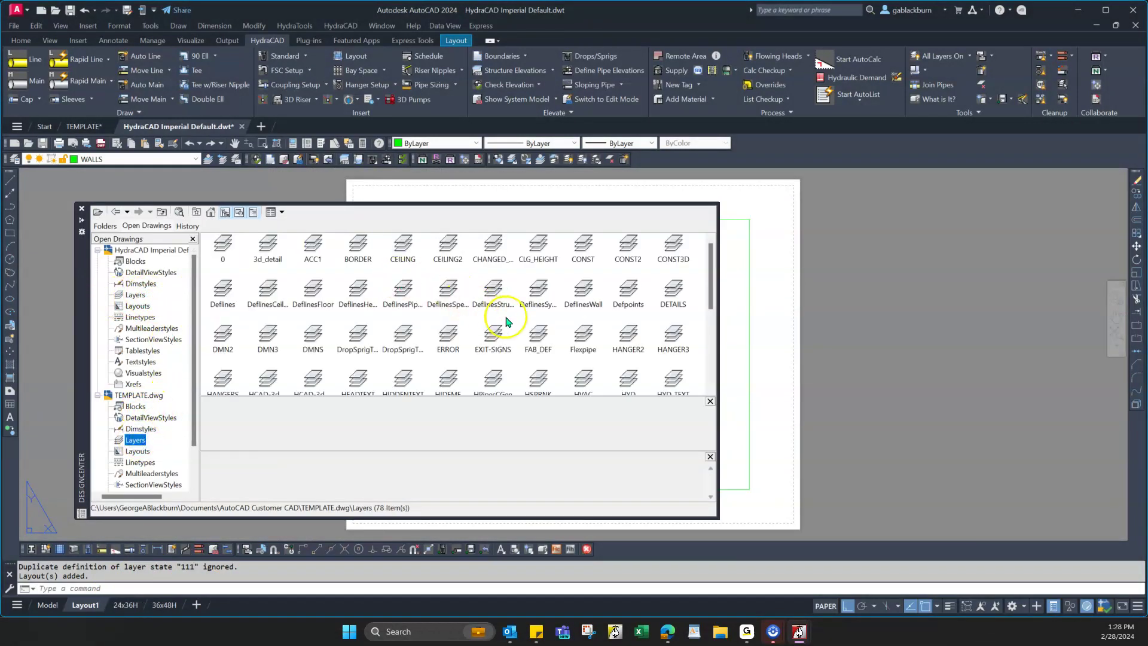
pyautogui.moveTo(716, 256); pyautogui.dragTo(711, 354)
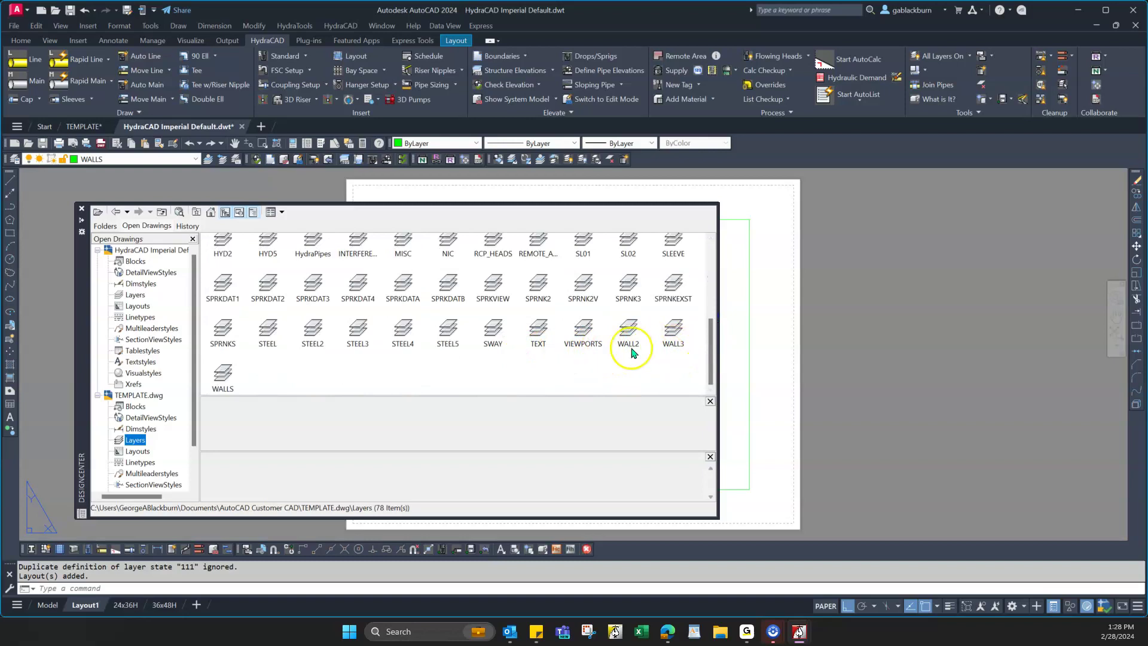
pyautogui.scroll(5, 661, 337)
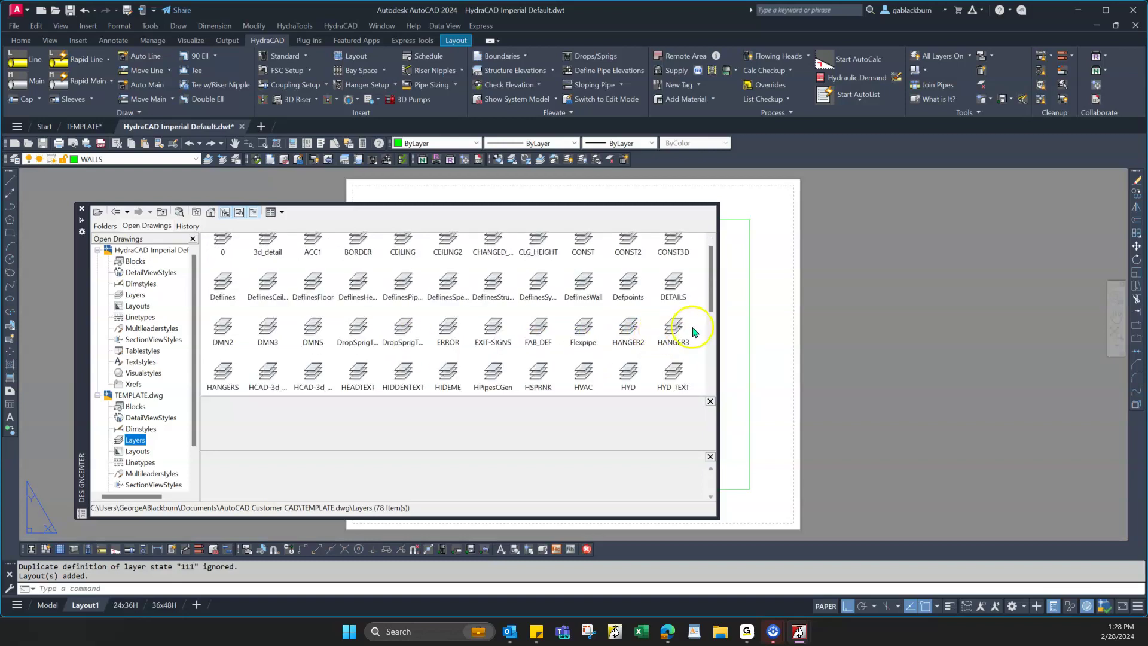
pyautogui.click(729, 288)
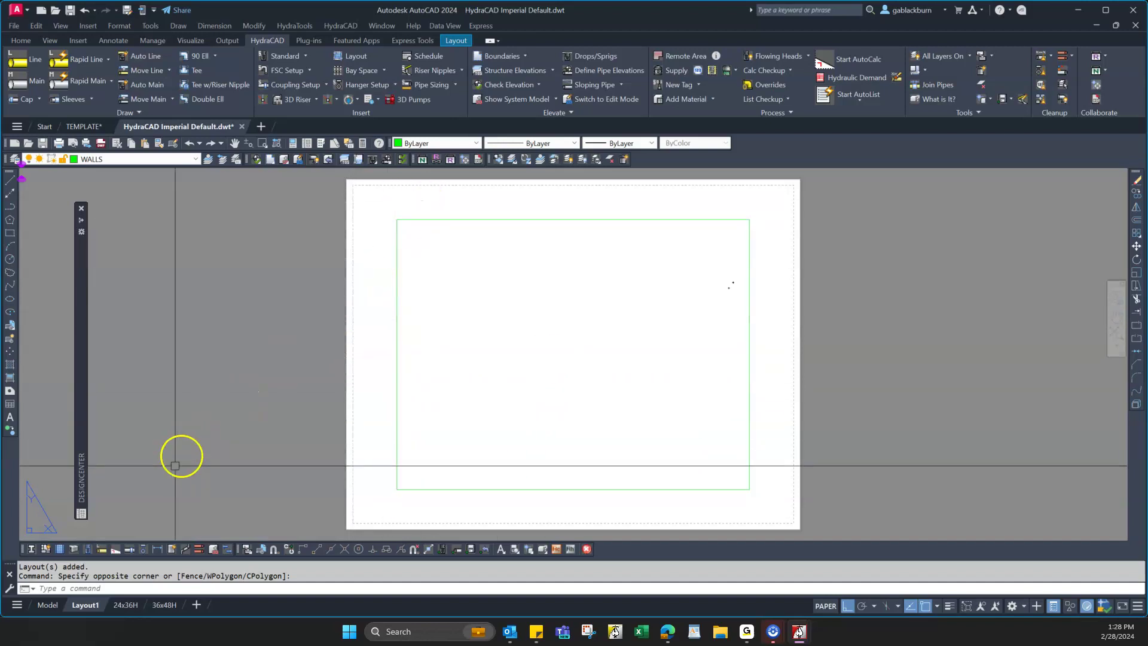
# Step: Delete Layout1 from the default template, then check the 24x36H sheet at its full extents and the 36x48H sheet
pyautogui.rightClick(90, 605)
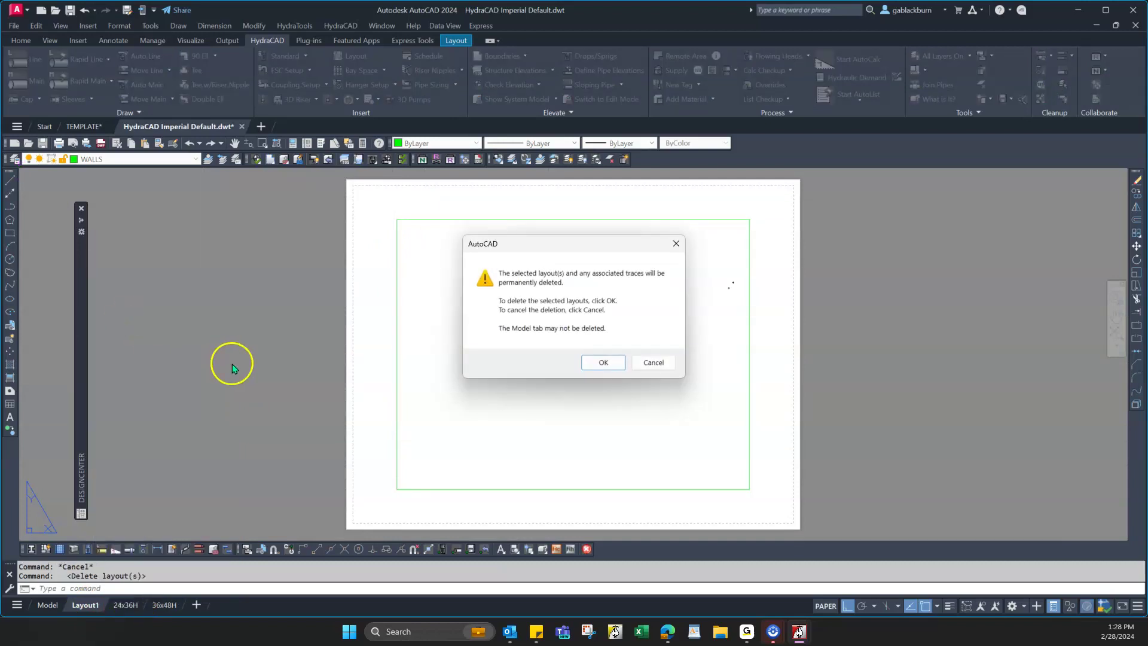
pyautogui.click(598, 366)
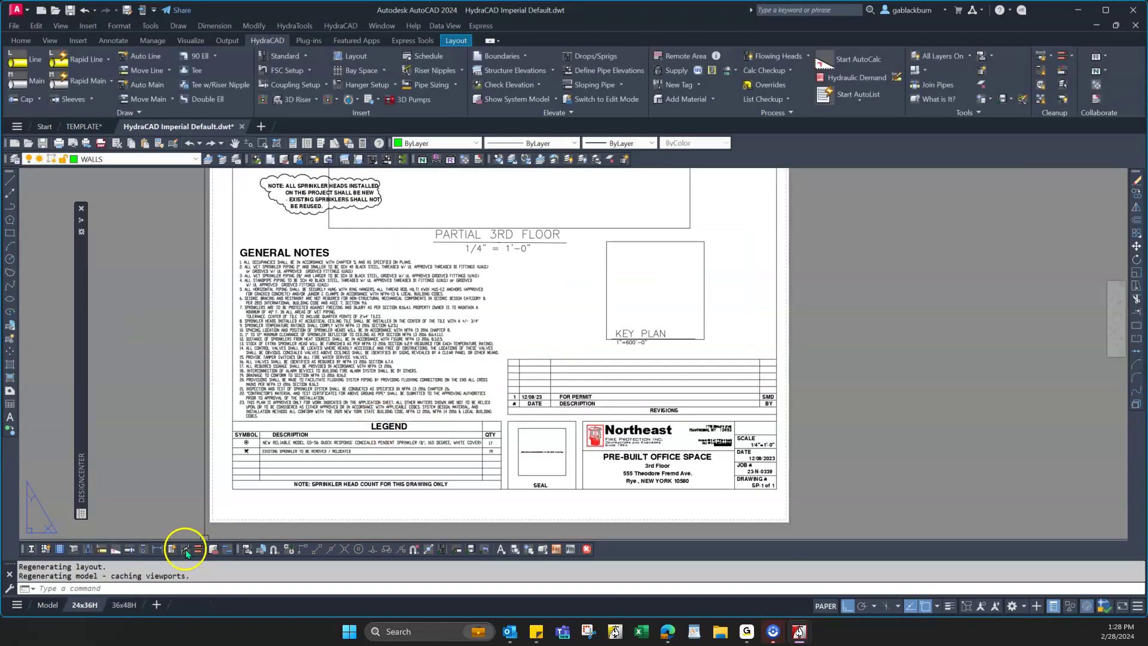
pyautogui.middleClick(641, 307)
pyautogui.middleClick(640, 307)
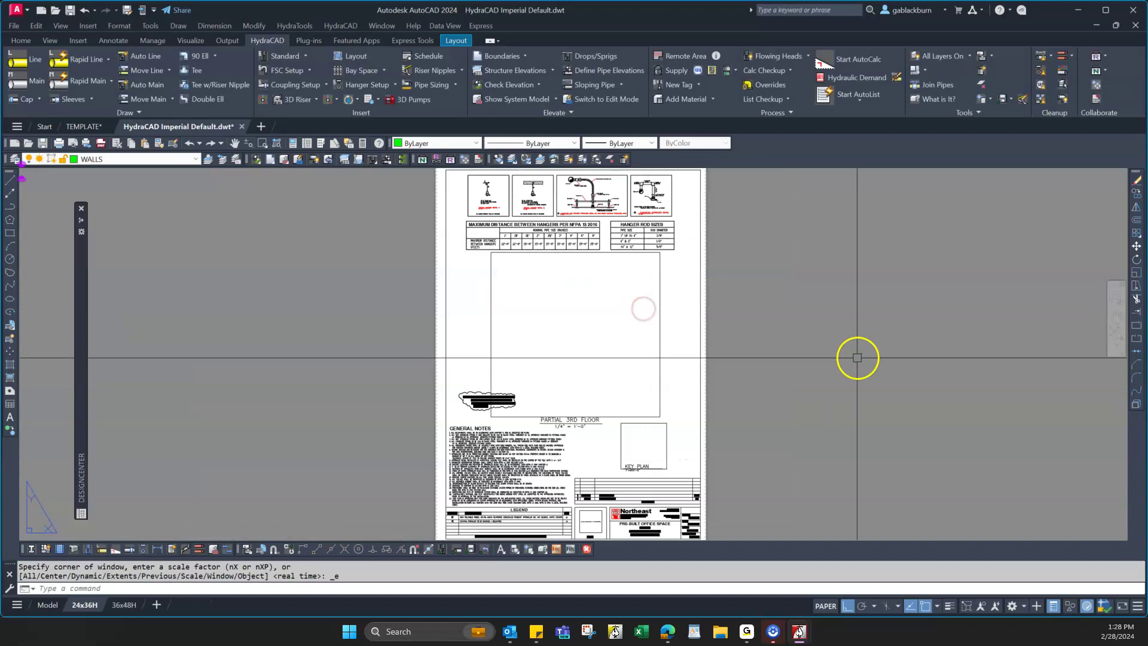
pyautogui.click(124, 605)
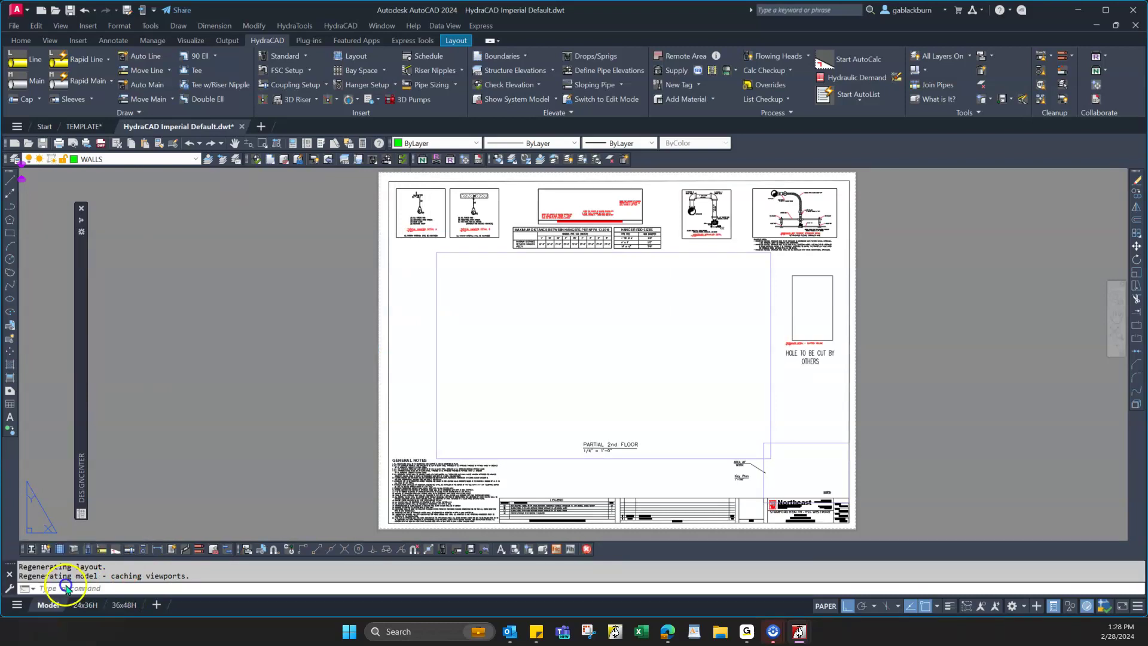
# Step: Switch to model space, look through the template's layers, and make the ERROR layer current
pyautogui.click(48, 604)
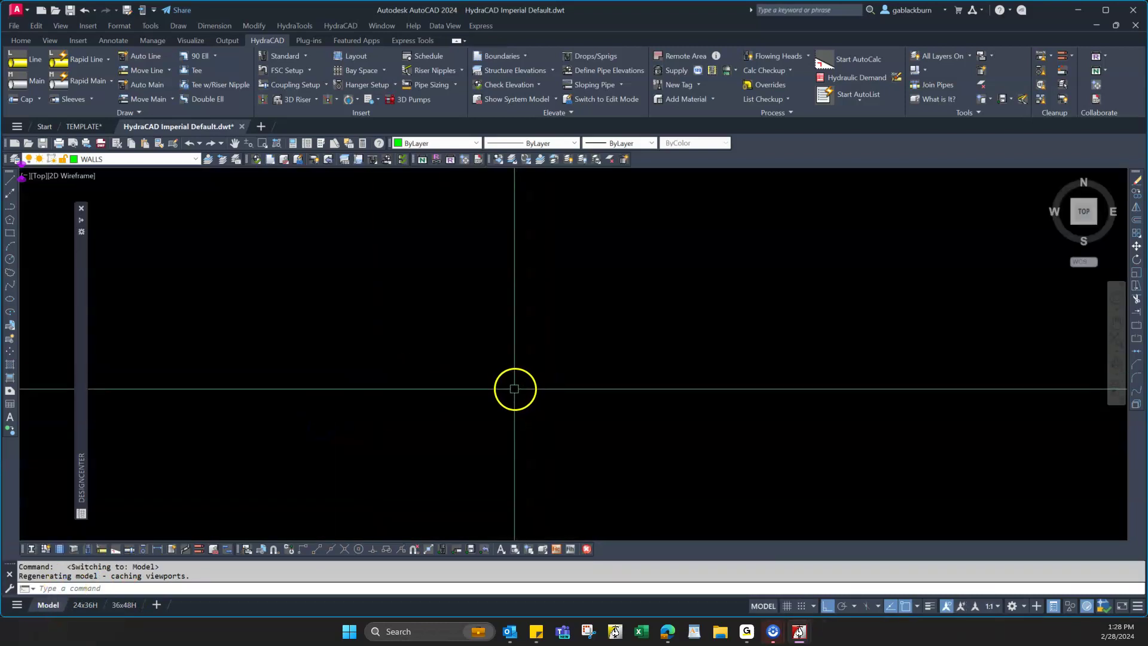
pyautogui.click(196, 160)
pyautogui.click(198, 370)
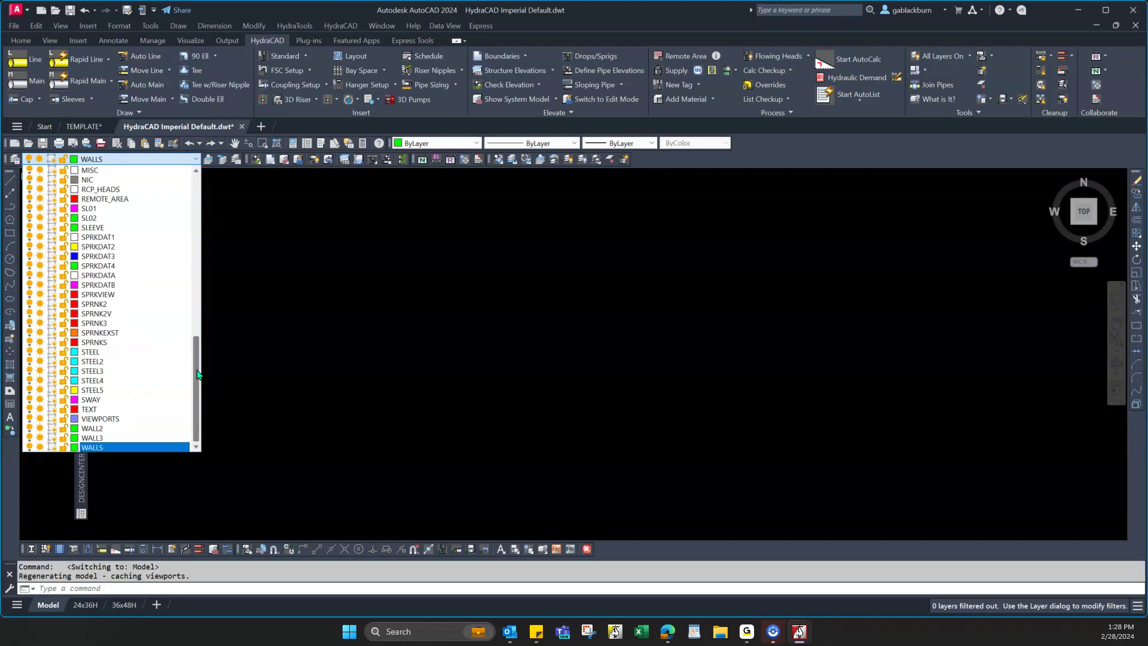
pyautogui.click(109, 187)
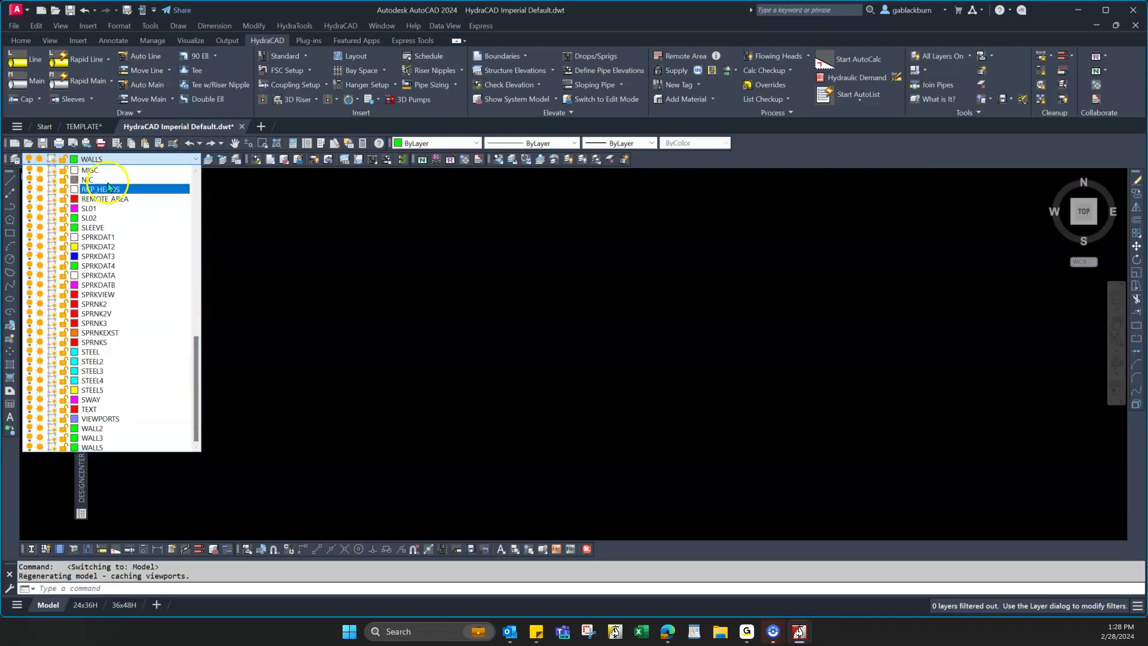
pyautogui.moveTo(198, 350); pyautogui.dragTo(206, 373)
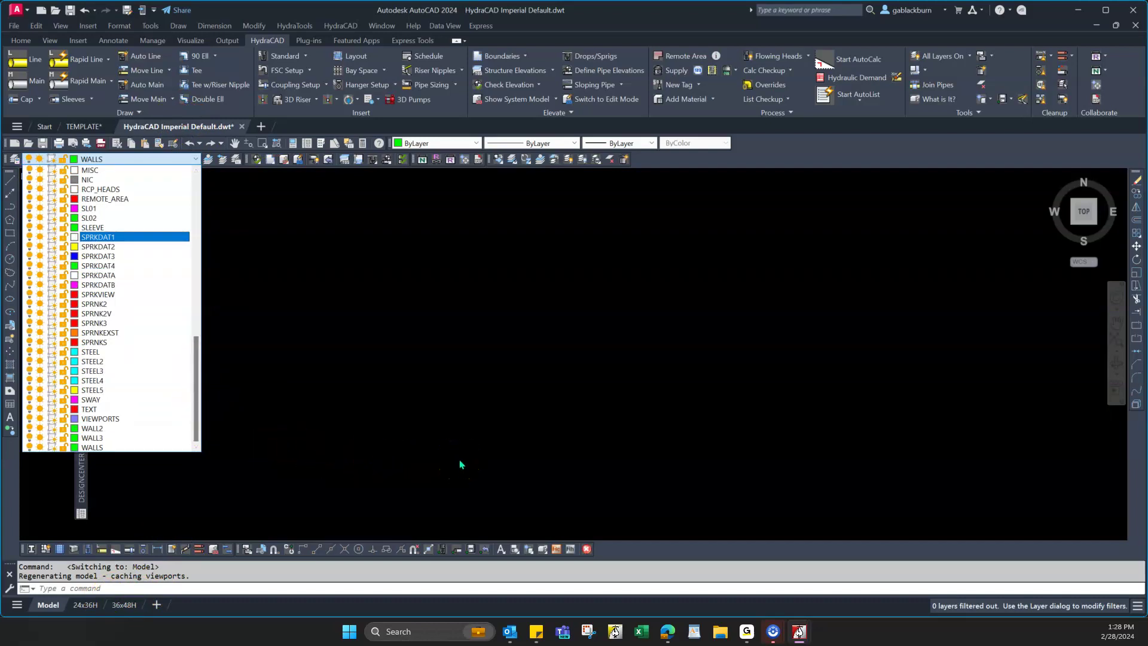
pyautogui.click(341, 225)
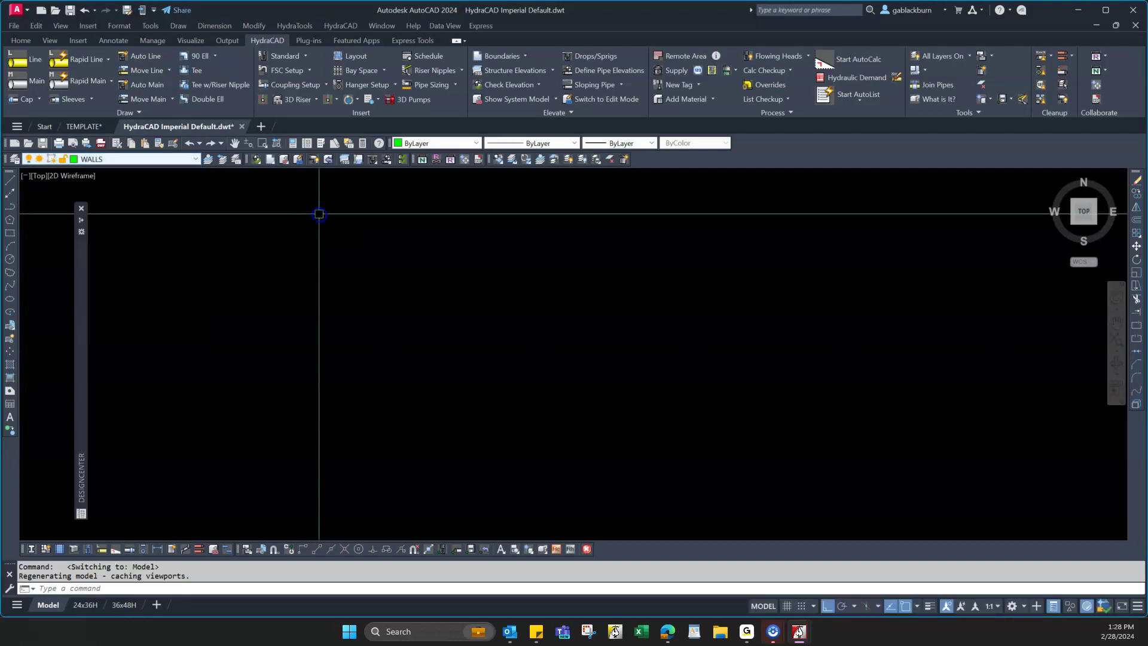
pyautogui.click(197, 160)
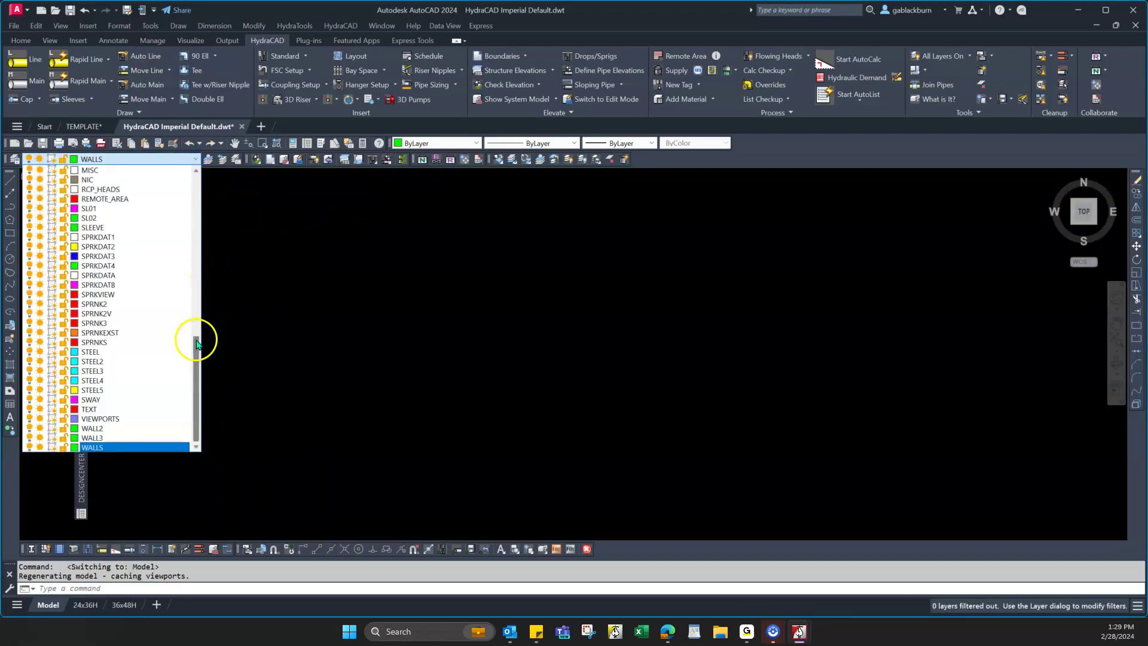
pyautogui.scroll(5, 143, 251)
pyautogui.click(120, 182)
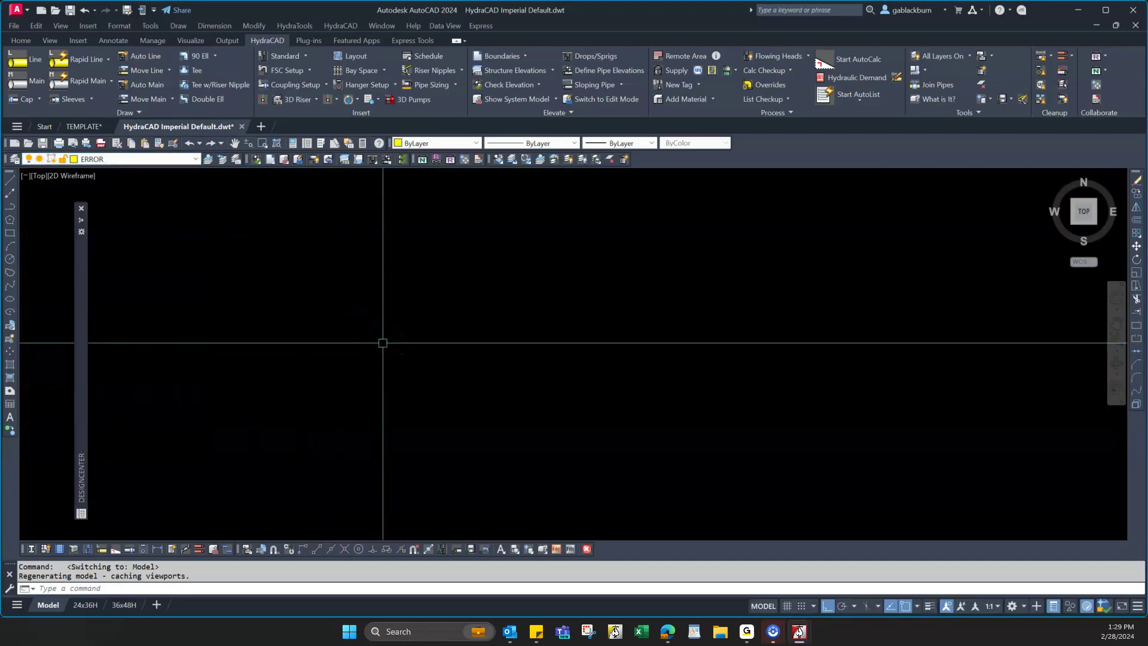
# Step: Draw a circle centred at 0,0 with a radius of 60 on the ERROR layer in model space
pyautogui.write('cir')
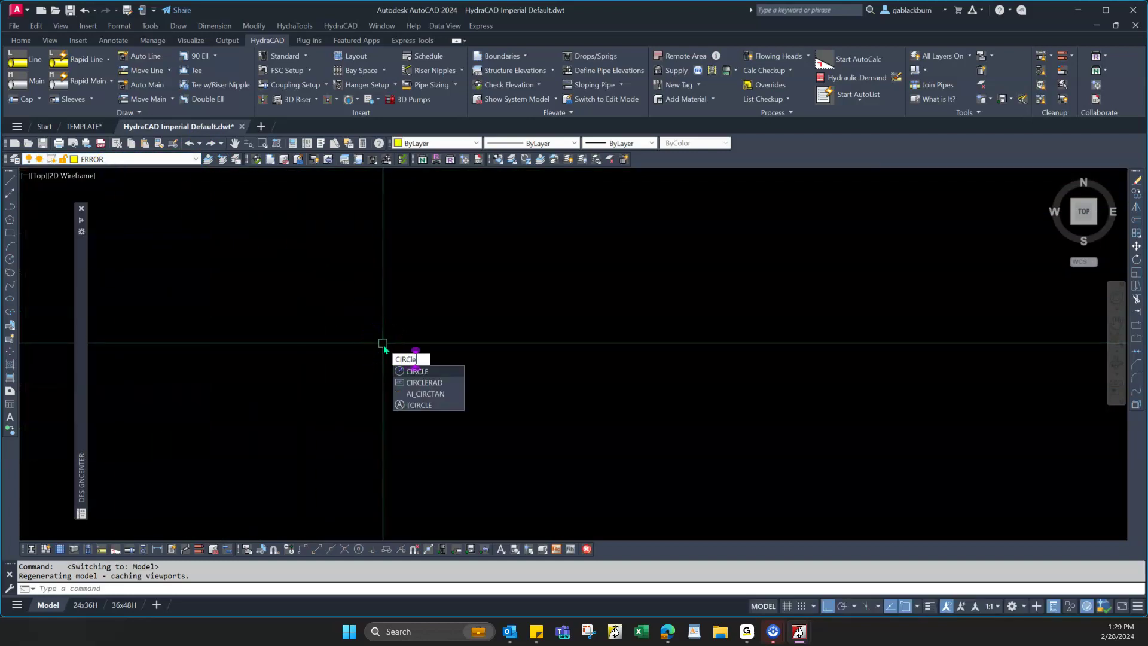
pyautogui.press('Return')
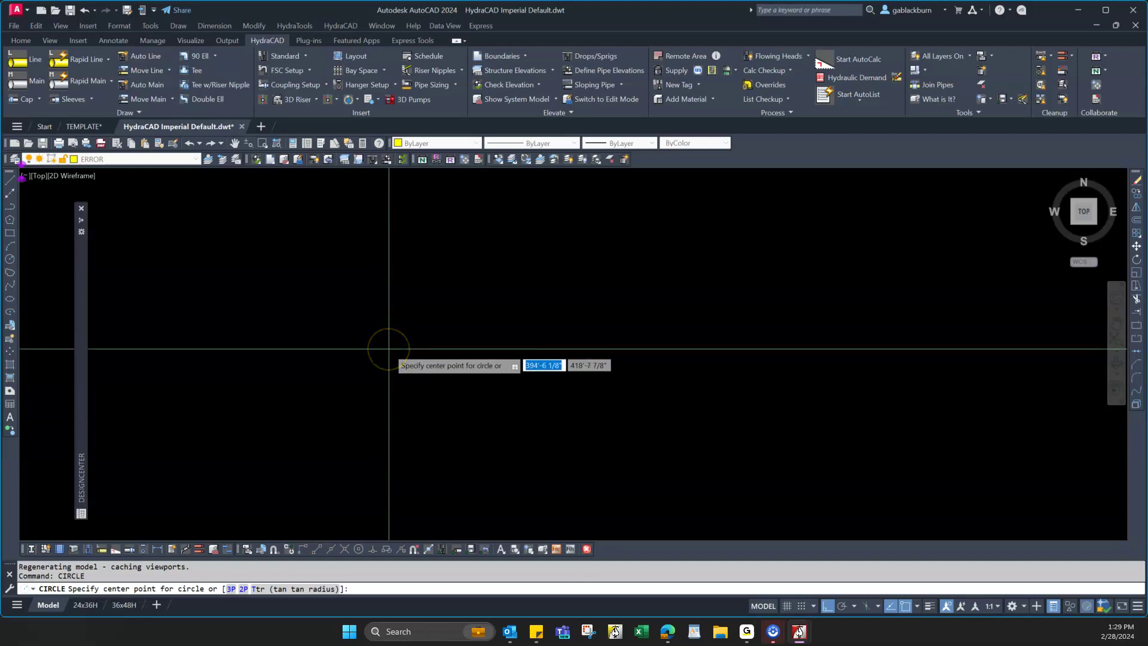
pyautogui.write('0,')
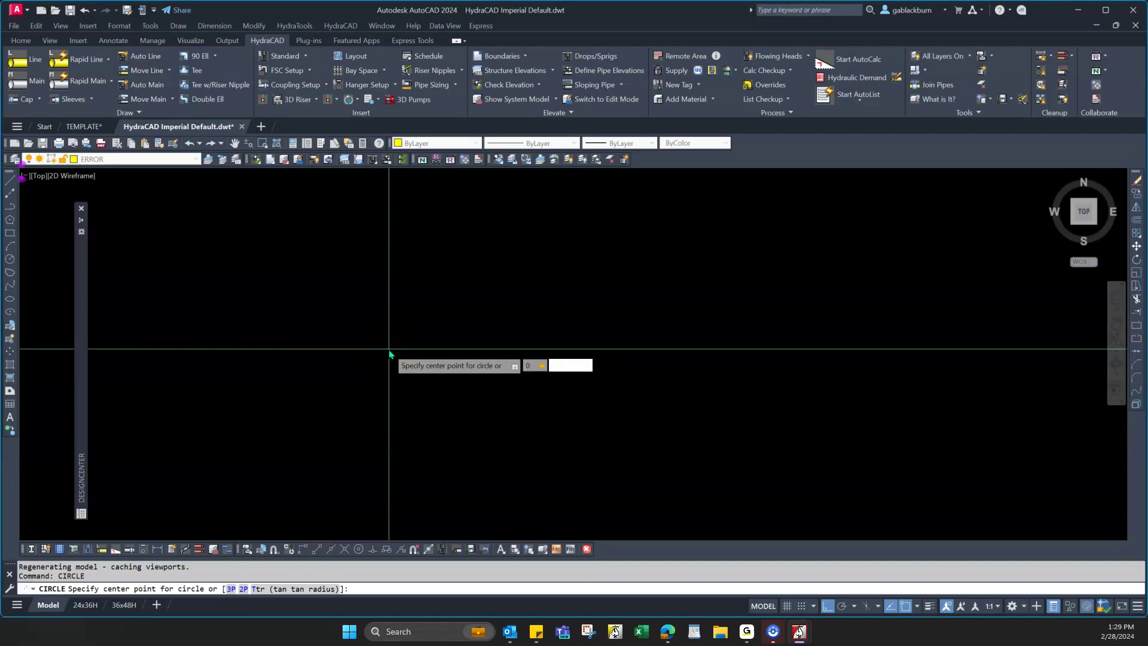
pyautogui.write('0')
pyautogui.press('Return')
pyautogui.scroll(-3, 396, 383)
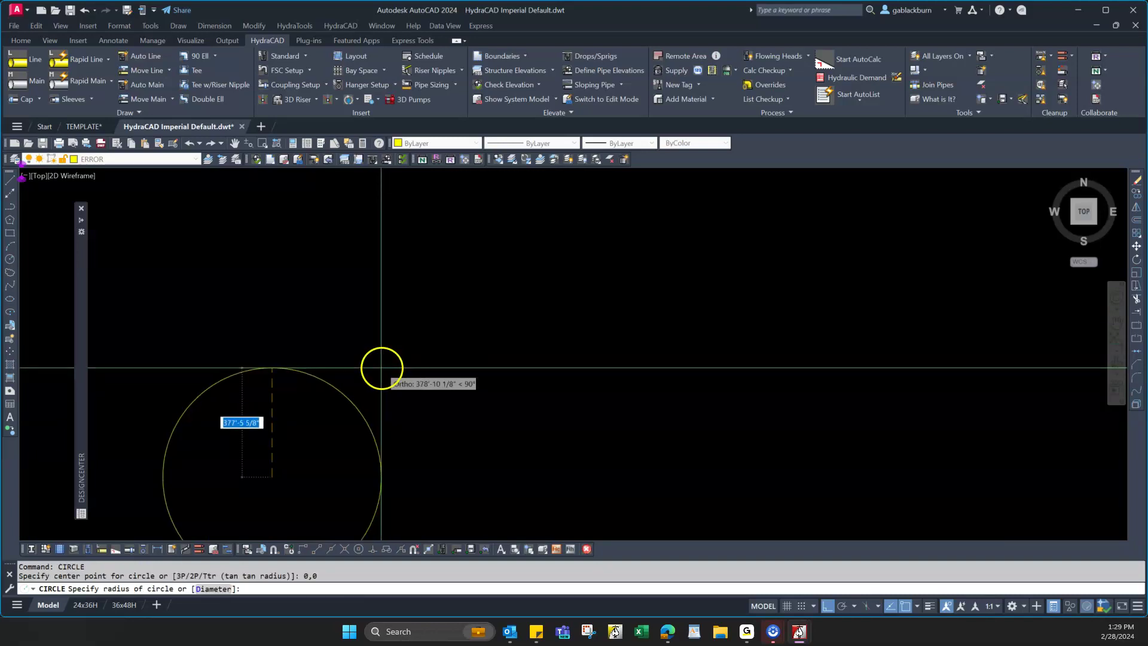
pyautogui.scroll(2, 304, 457)
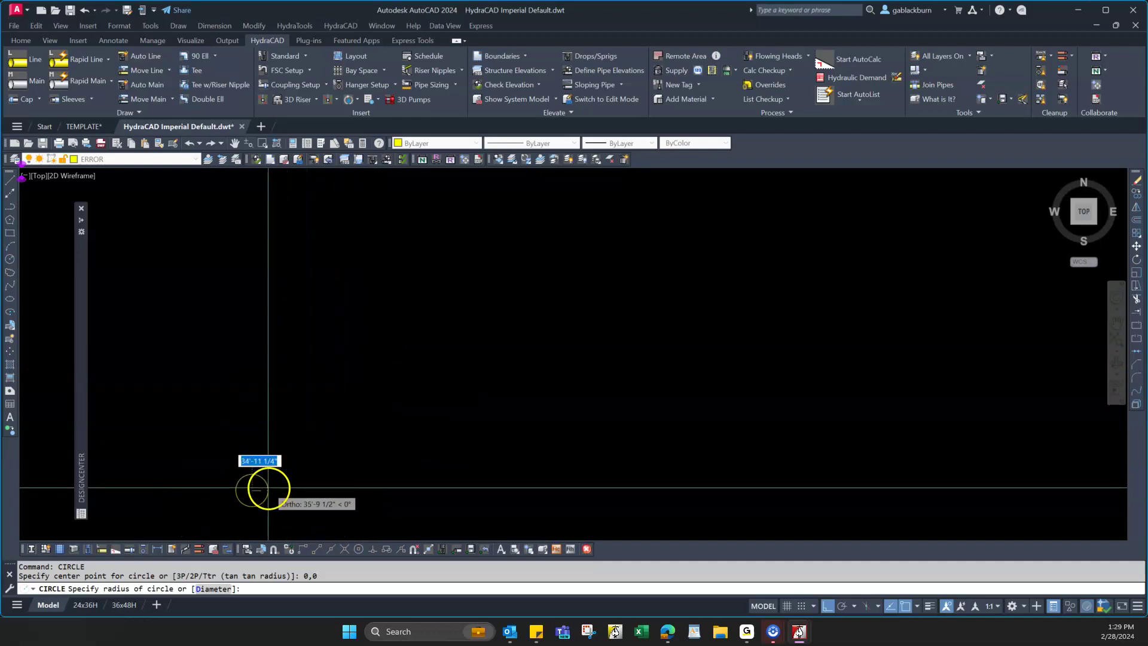
pyautogui.scroll(5, 264, 488)
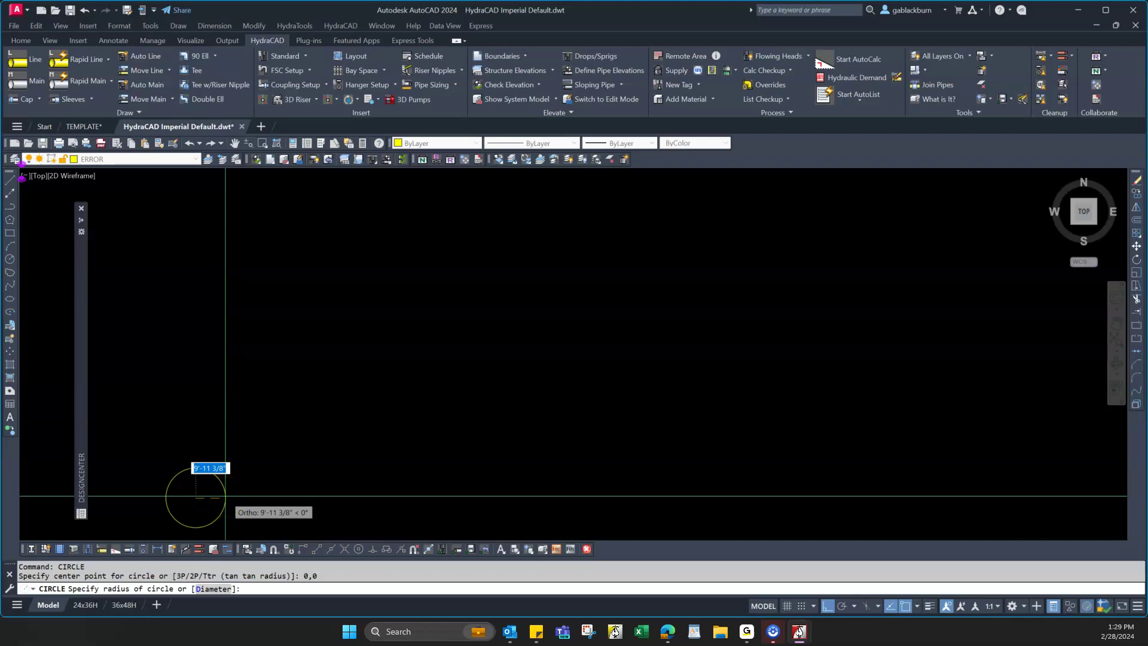
pyautogui.press('Return')
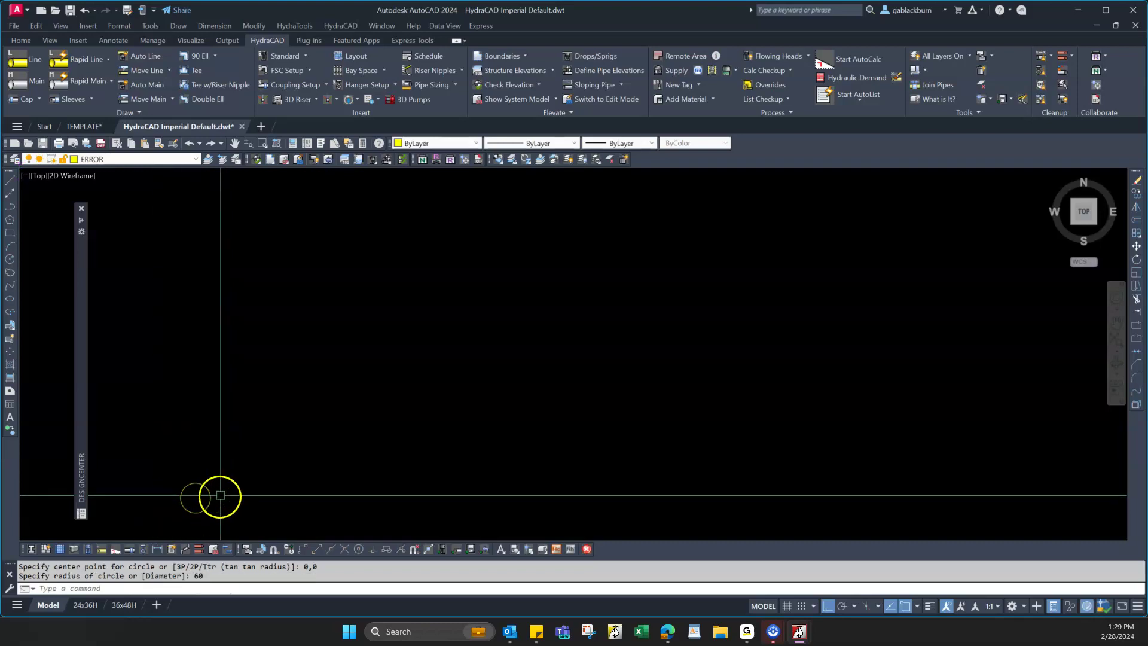
pyautogui.scroll(-4, 546, 389)
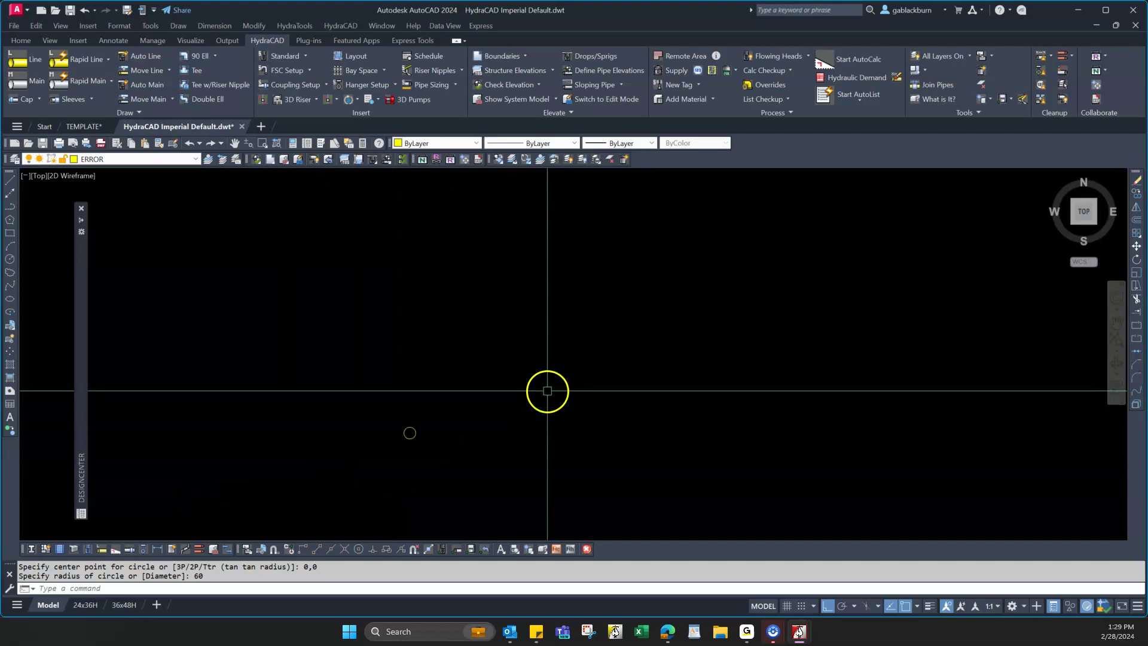
pyautogui.moveTo(691, 277); pyautogui.dragTo(594, 329, button='middle')
pyautogui.moveTo(486, 352); pyautogui.dragTo(475, 359, button='middle')
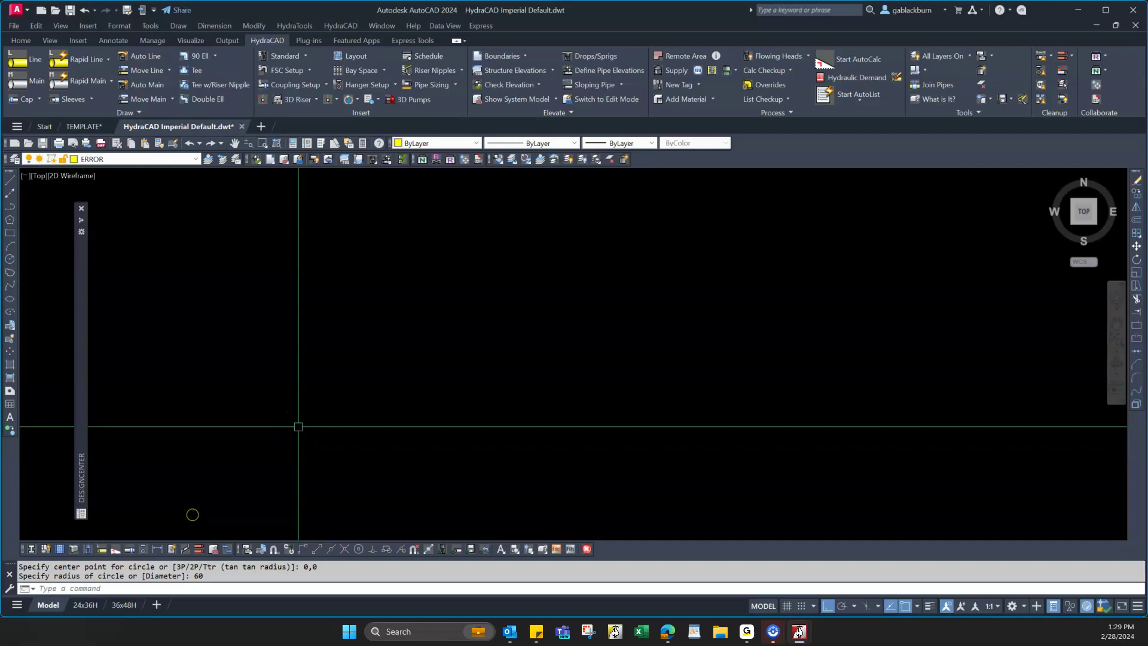
pyautogui.moveTo(423, 383); pyautogui.dragTo(375, 394, button='middle')
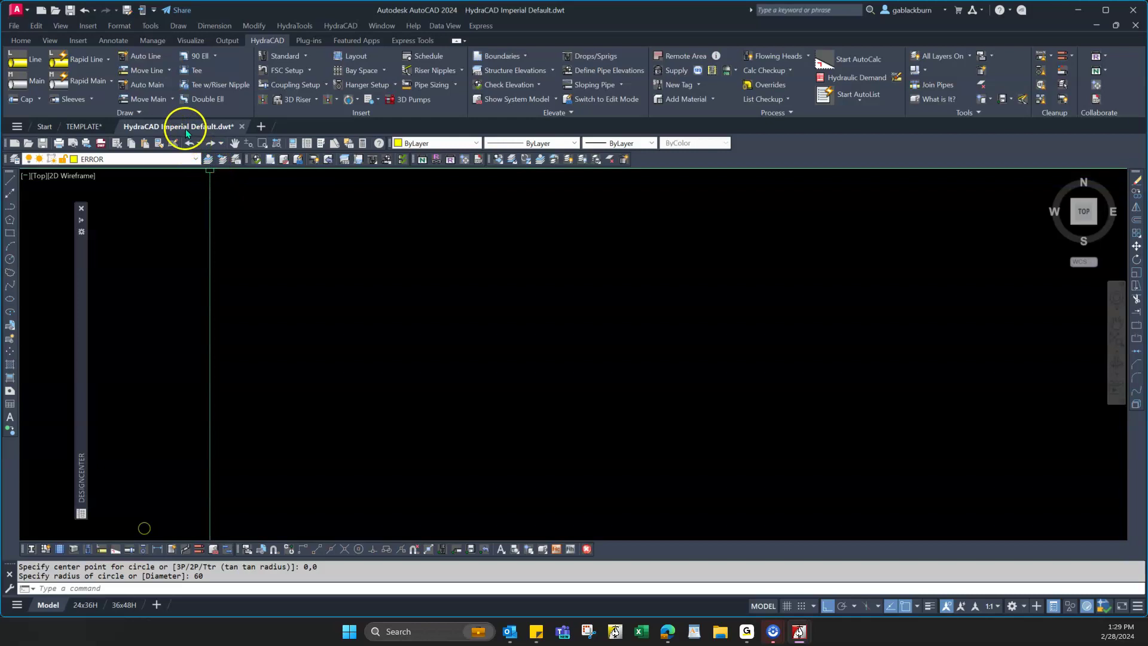
pyautogui.moveTo(186, 128)
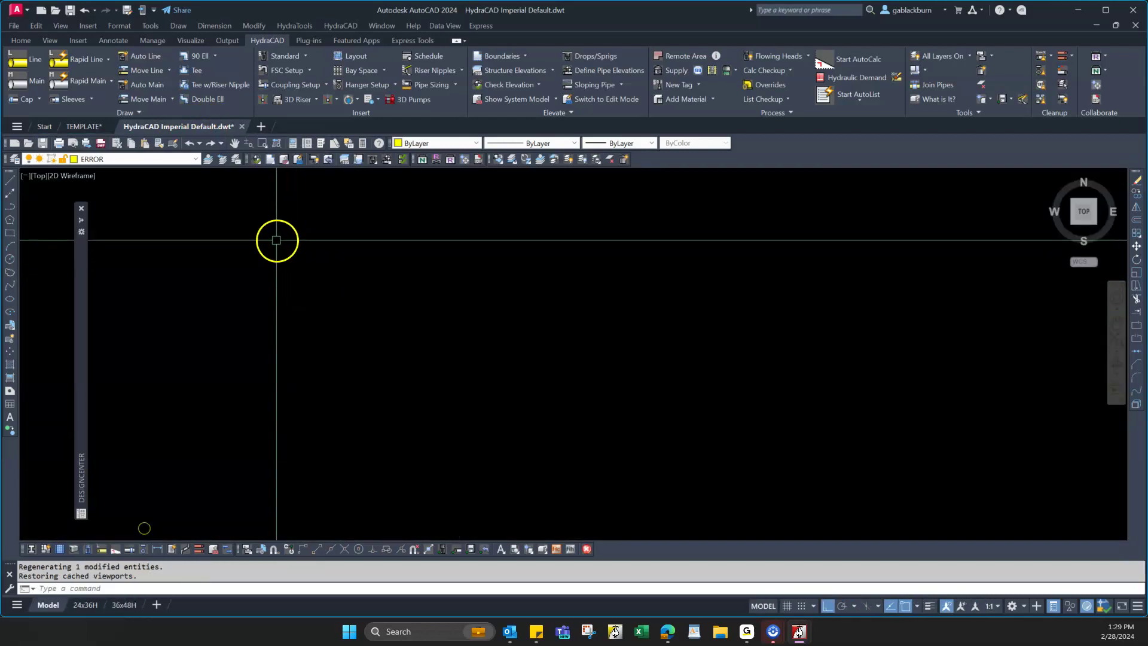
# Step: Save the modified drawing as a new template named Northeast FP in the Version57 folder
pyautogui.click(14, 26)
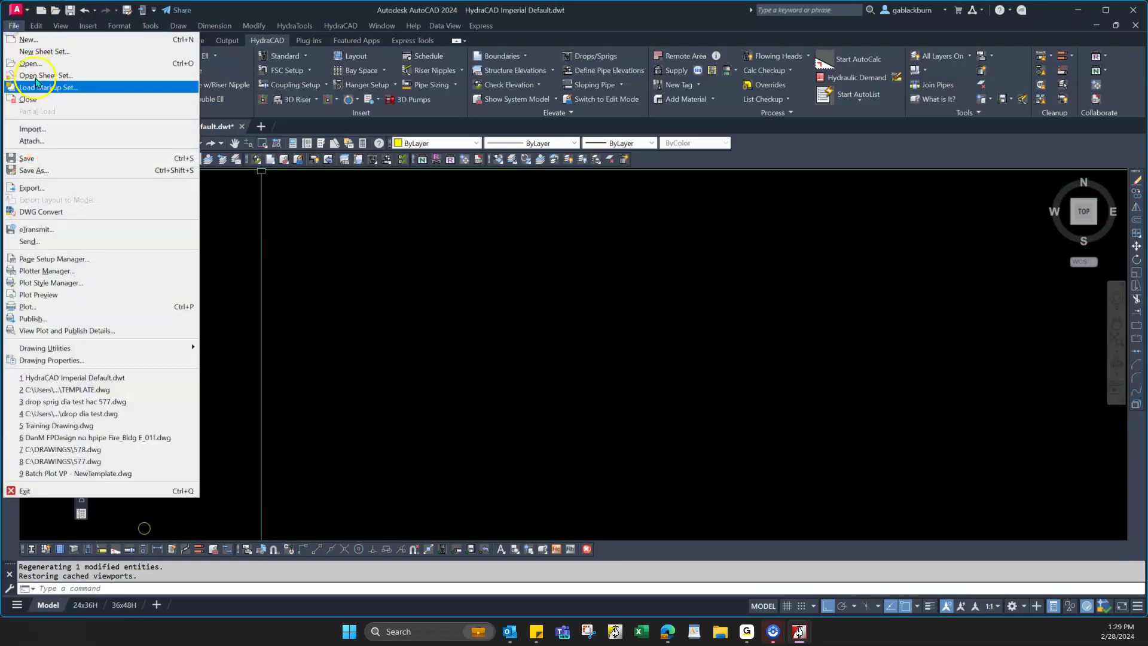
pyautogui.click(34, 170)
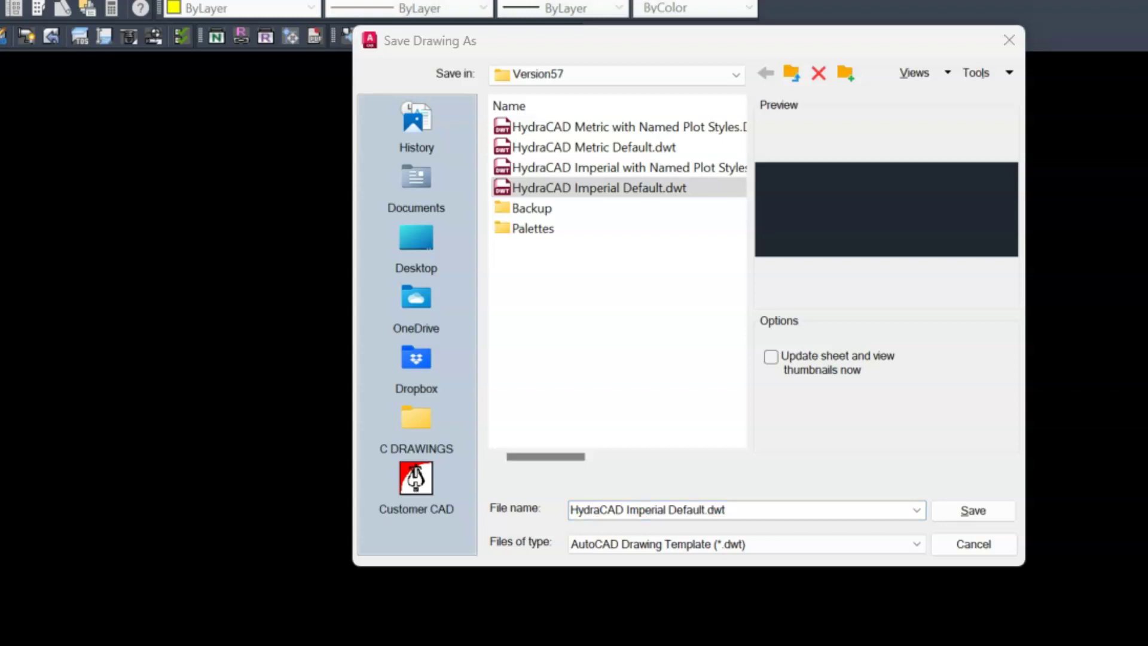
pyautogui.click(767, 509)
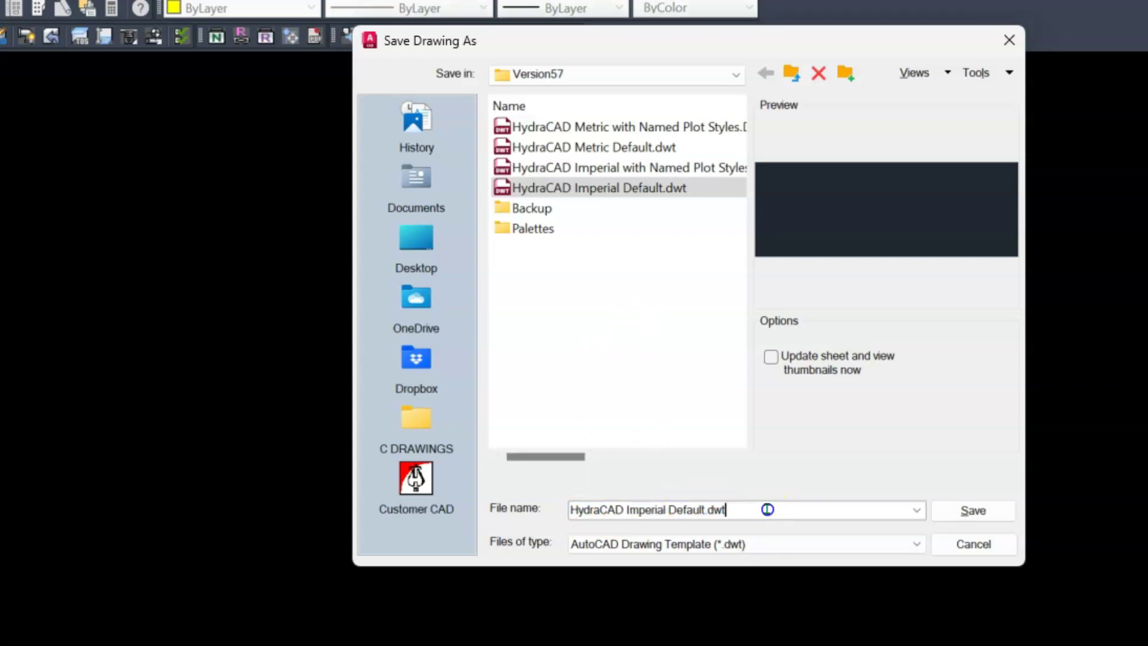
pyautogui.moveTo(724, 509); pyautogui.dragTo(524, 499)
pyautogui.write('Northea')
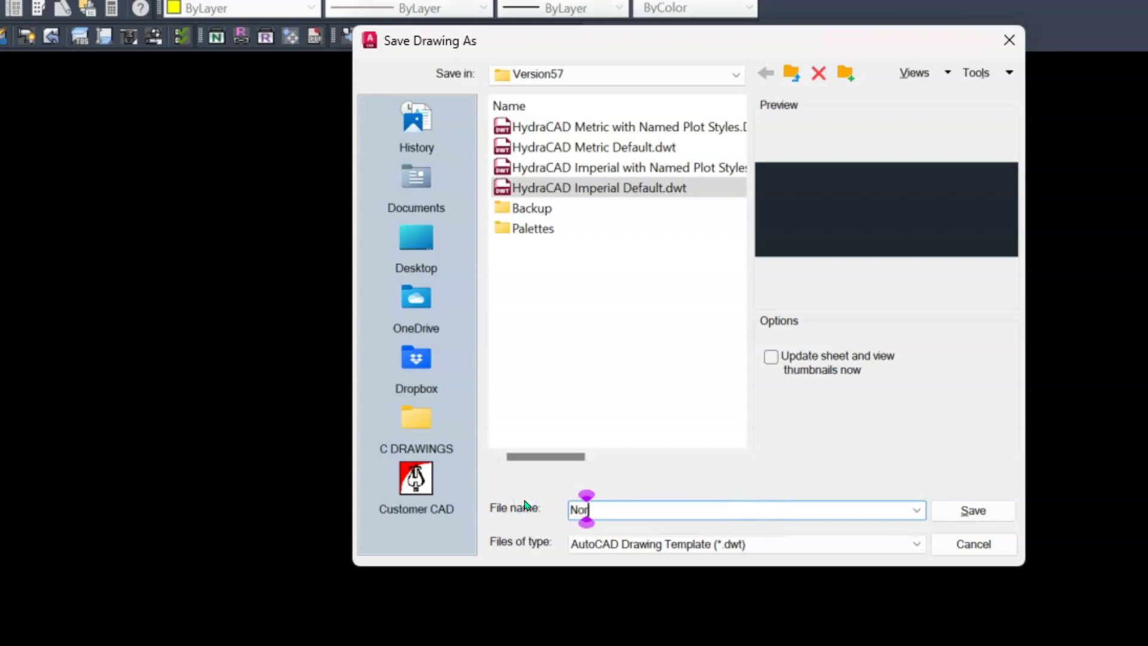
pyautogui.write('st Fire')
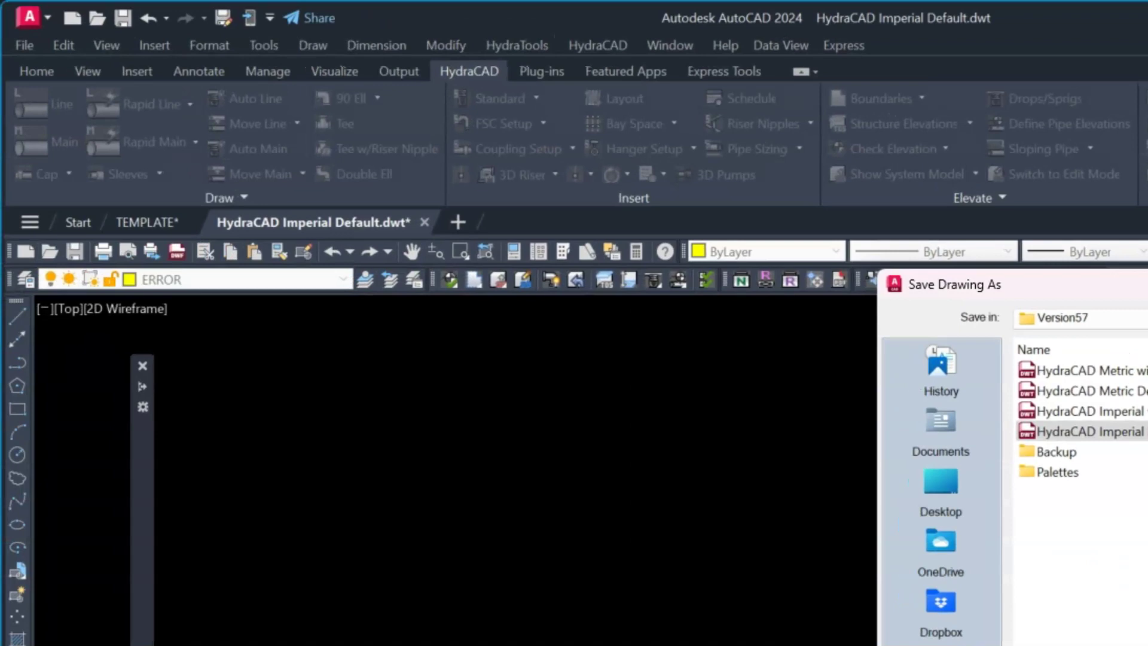
pyautogui.press('Return')
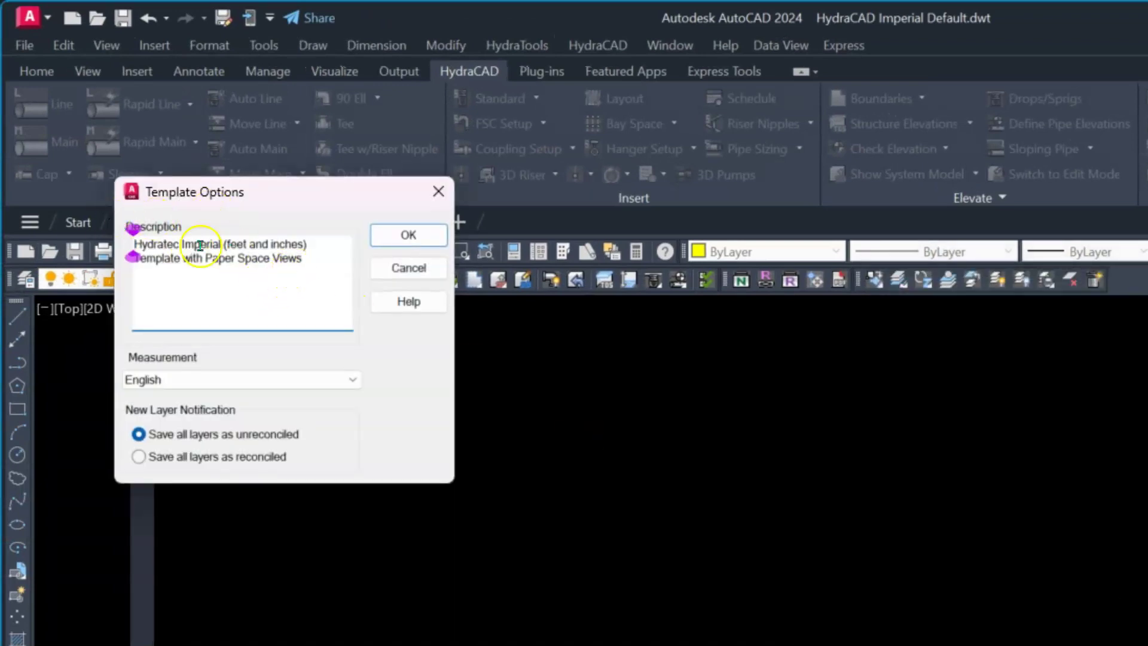
# Step: Change the first line of the template description to "Hydratec based Imperial (feet and inches)" and accept the template options
pyautogui.click(181, 241)
pyautogui.write('base')
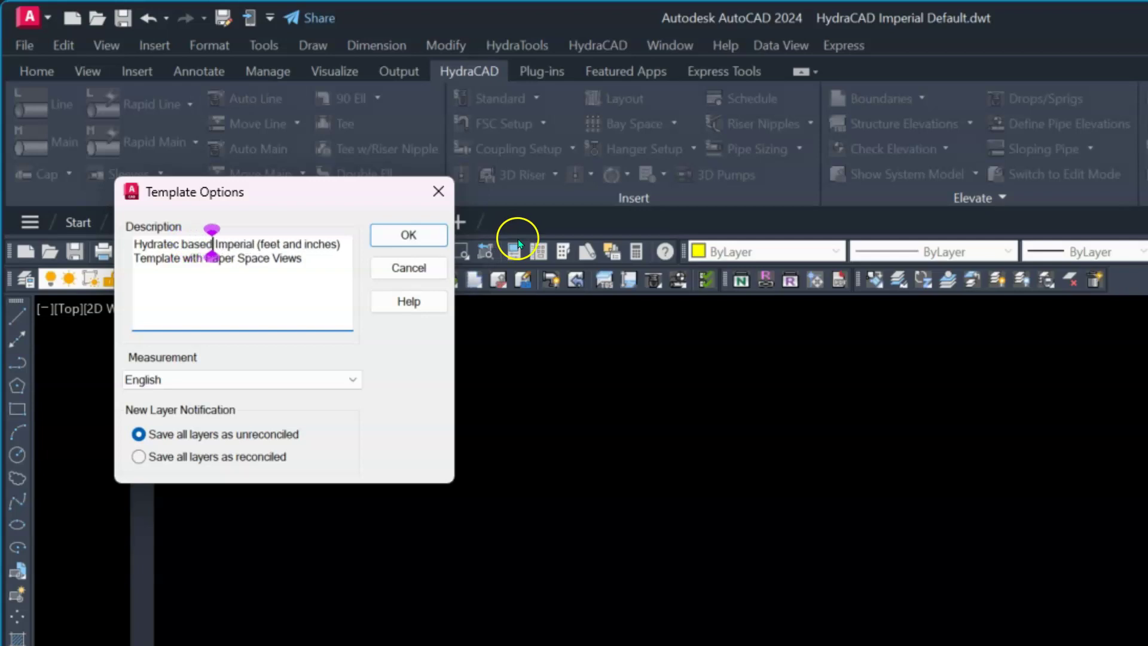
pyautogui.write('d')
pyautogui.hotkey('ctrl', 'End')
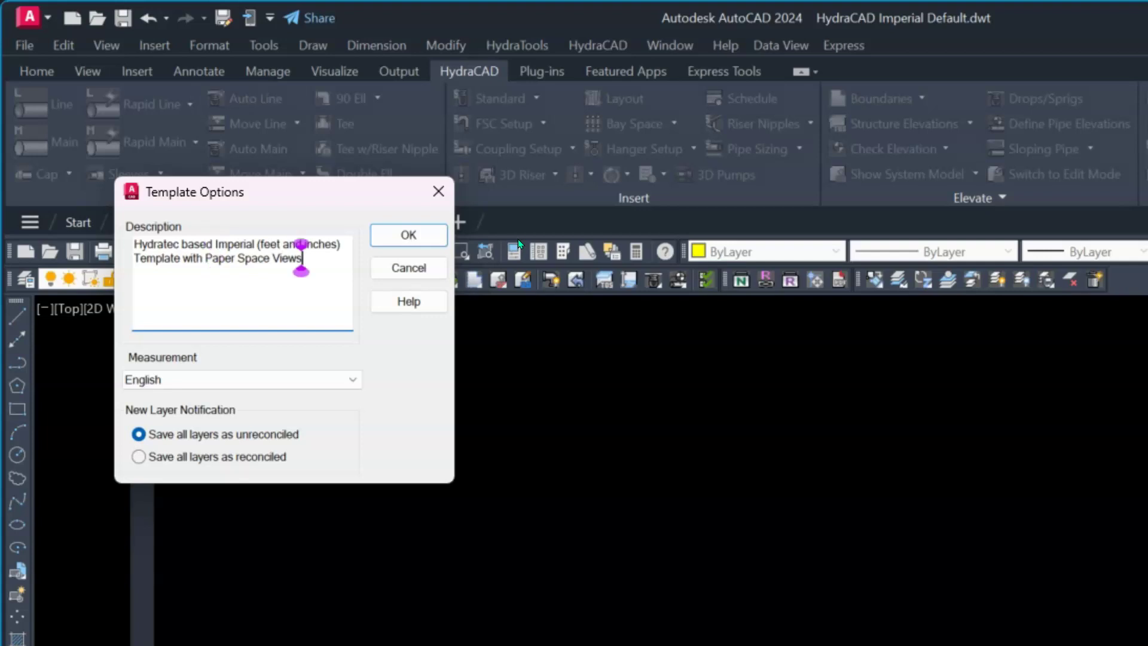
pyautogui.click(388, 242)
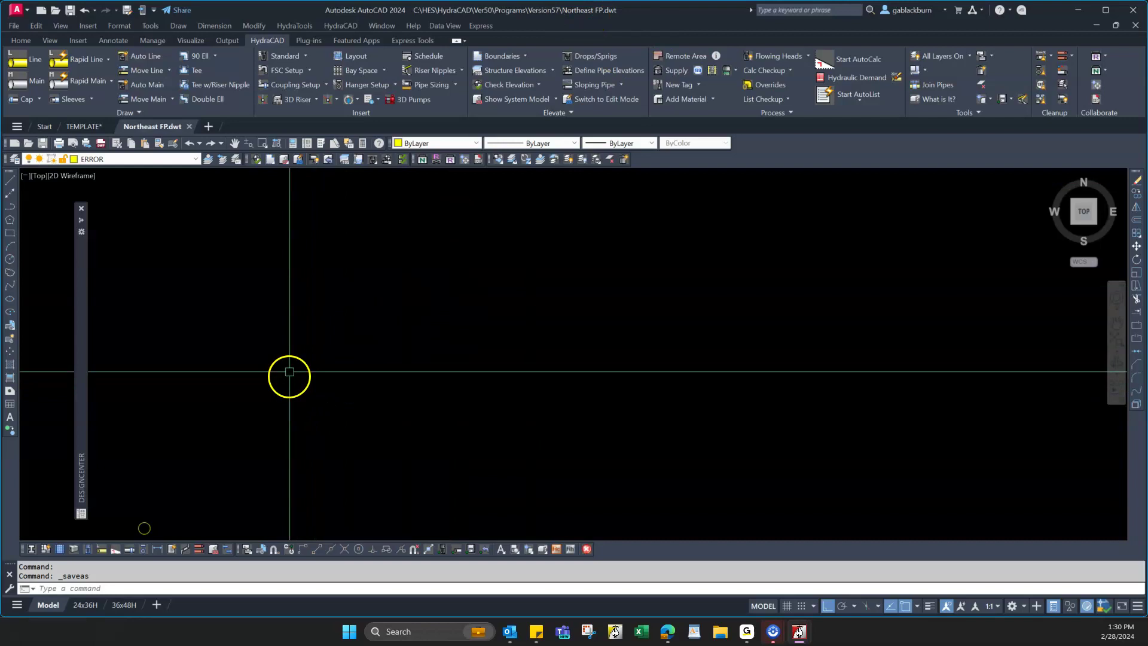
# Step: Close Northeast FP.dwt and TEMPLATE.dwg, discarding the changes to TEMPLATE.dwg
pyautogui.click(188, 126)
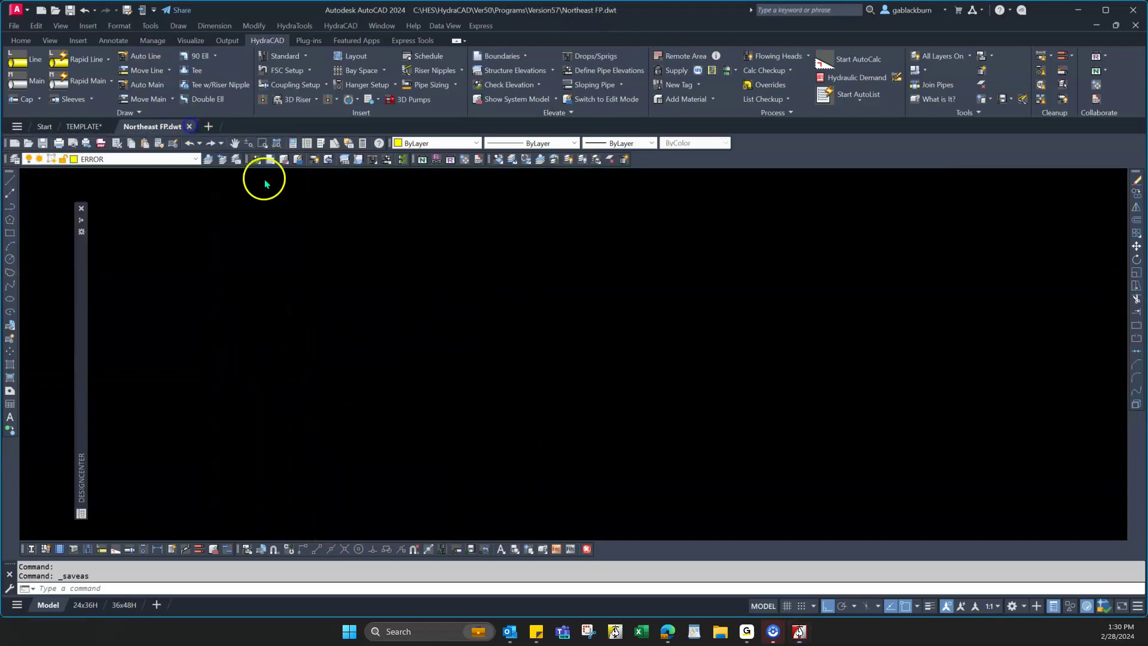
pyautogui.click(113, 126)
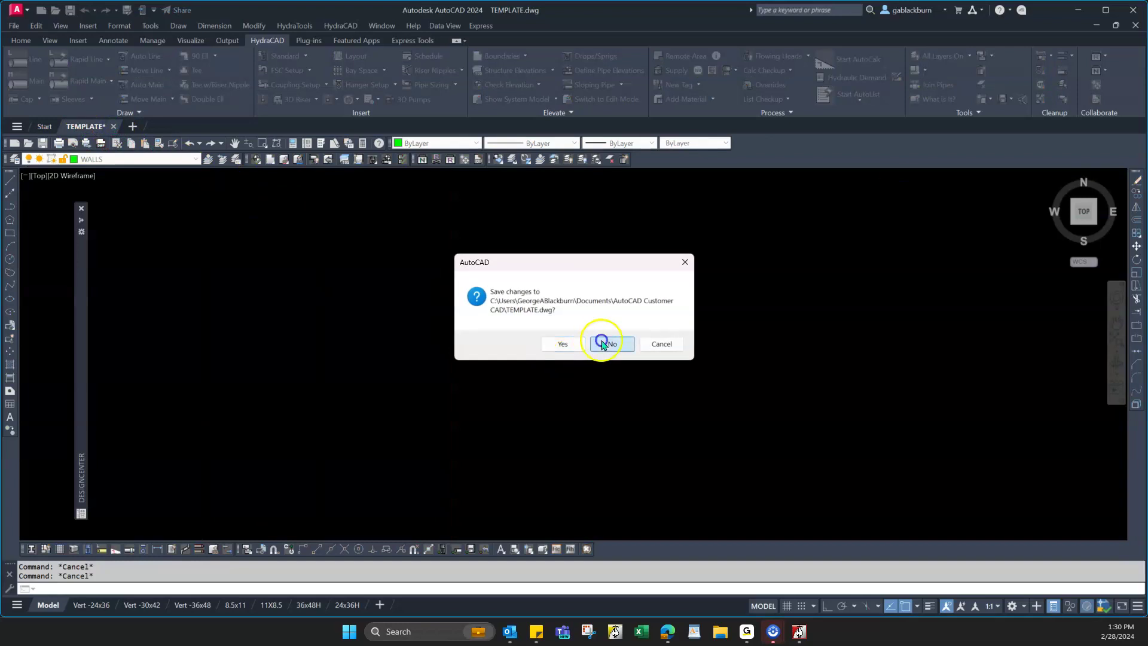
pyautogui.click(610, 341)
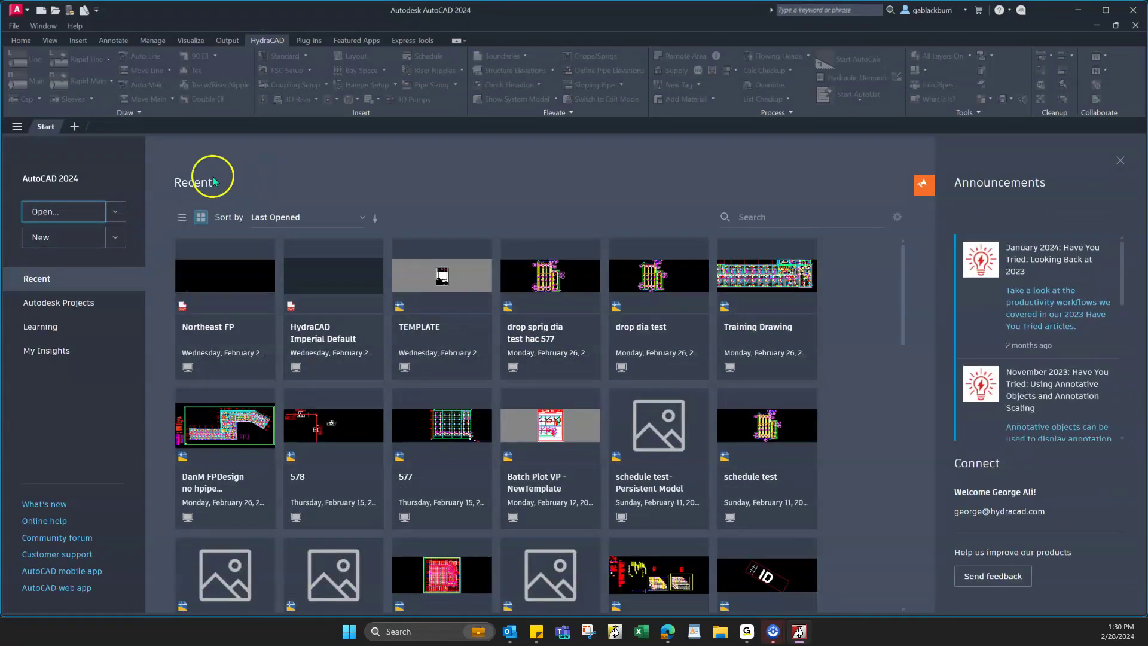
# Step: Start a new drawing from the Northeast FP.dwt template in the Version57 folder and dismiss the wipeout note
pyautogui.click(116, 238)
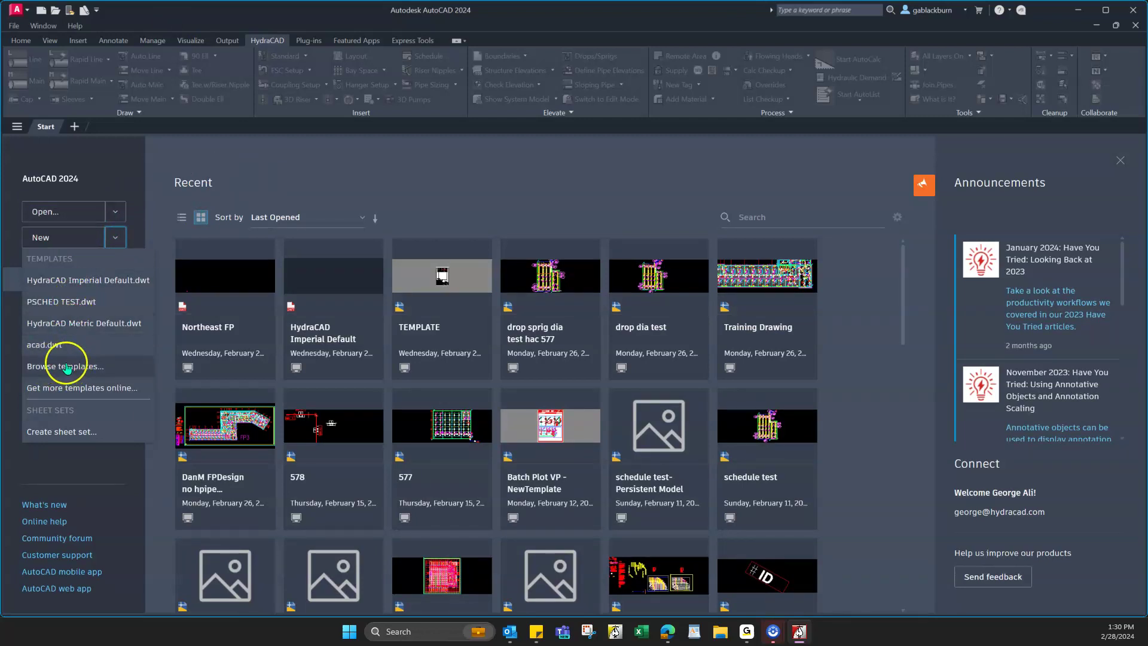
pyautogui.click(86, 365)
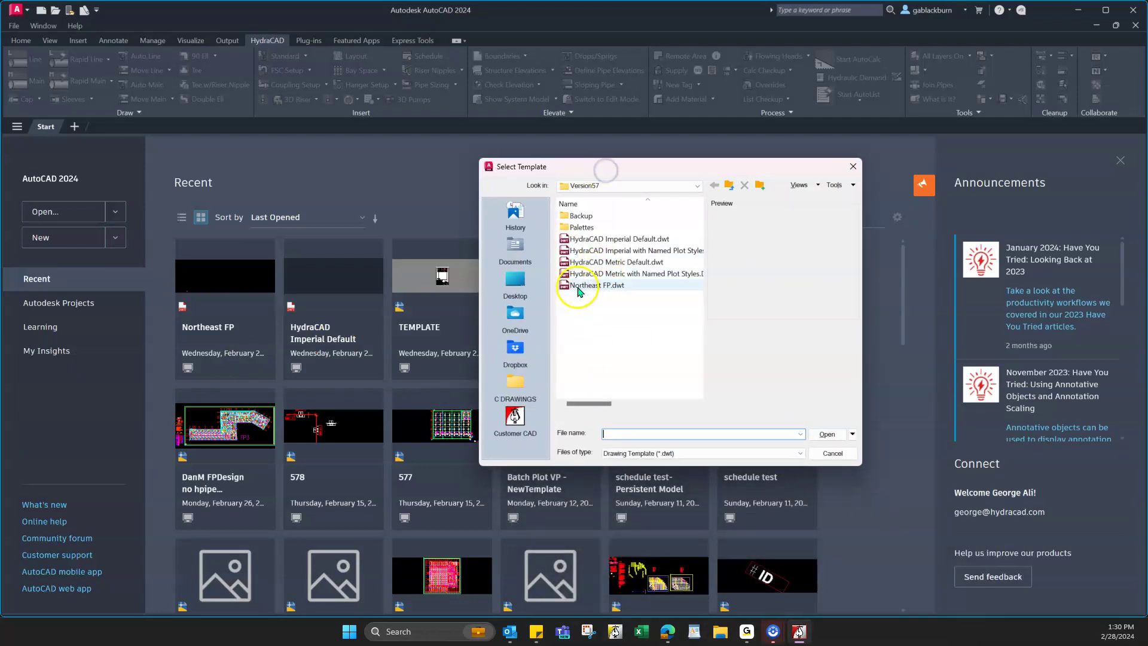
pyautogui.click(594, 288)
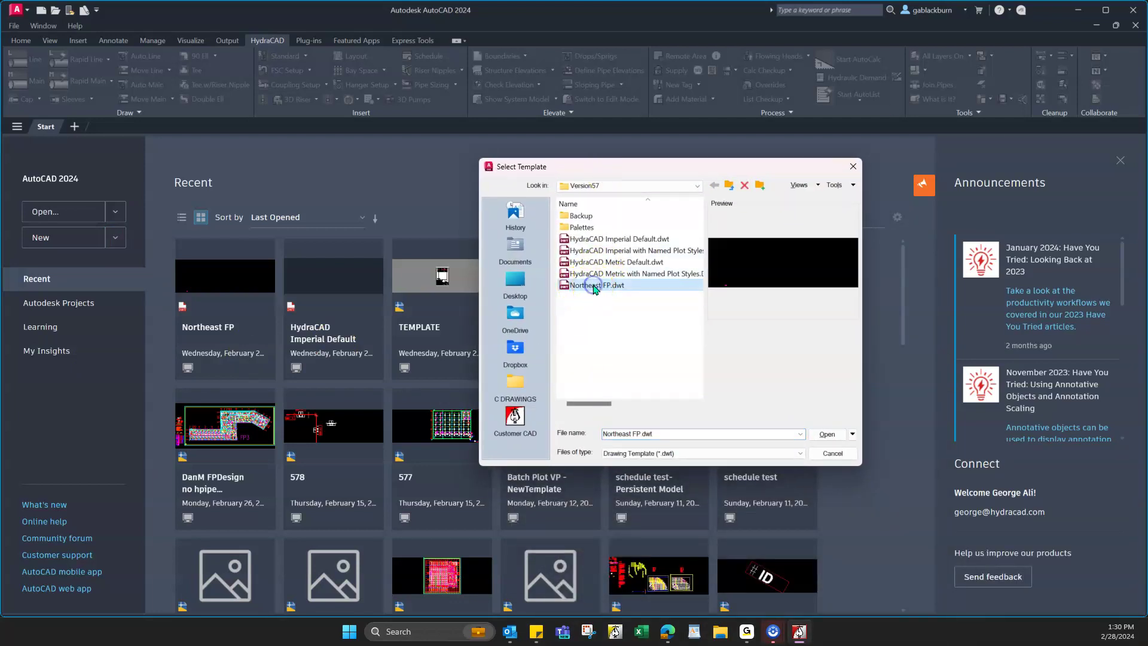
pyautogui.click(830, 435)
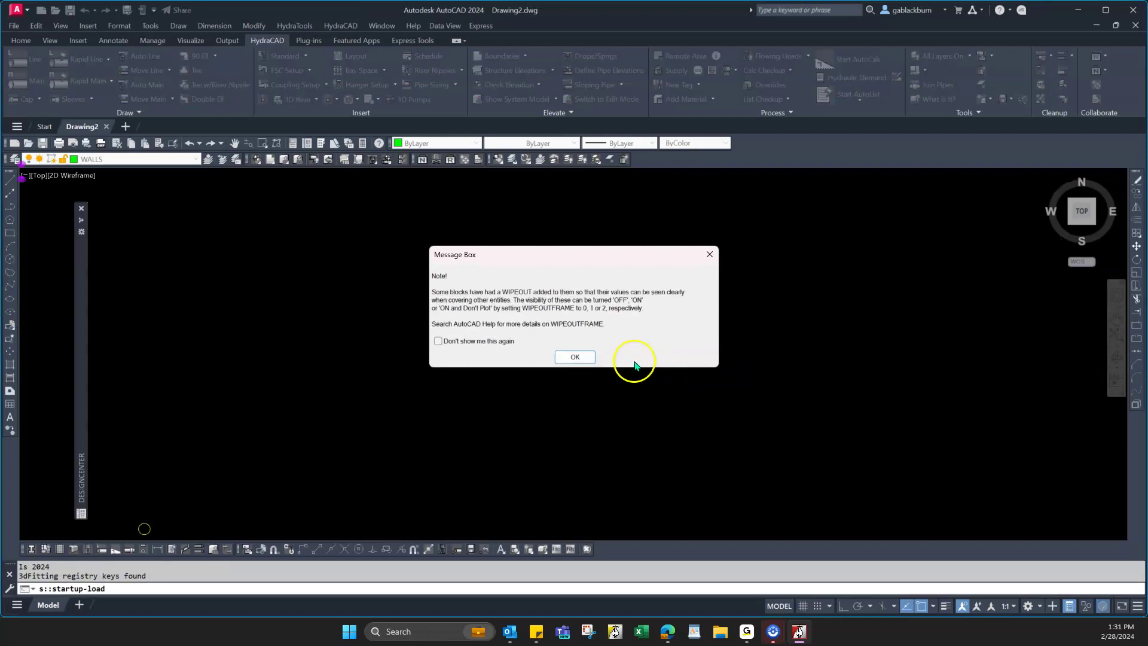
pyautogui.click(575, 357)
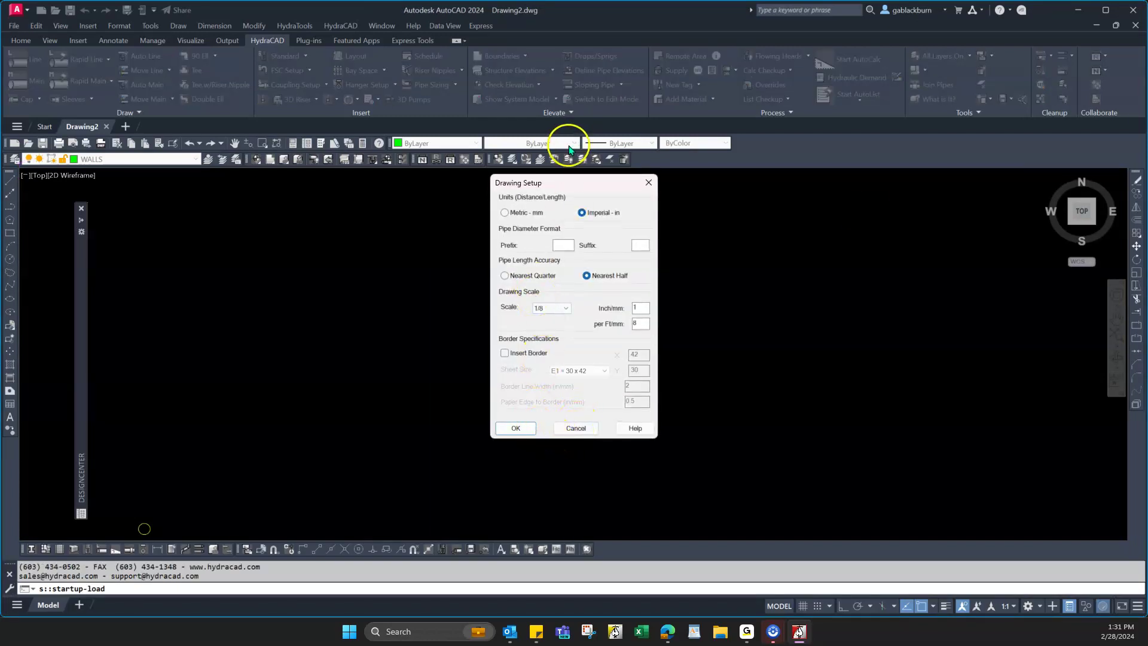
# Step: Accept the drawing setup with imperial units, nearest-half pipe length accuracy, a 1/8 drawing scale and no border
pyautogui.moveTo(546, 185); pyautogui.dragTo(507, 172)
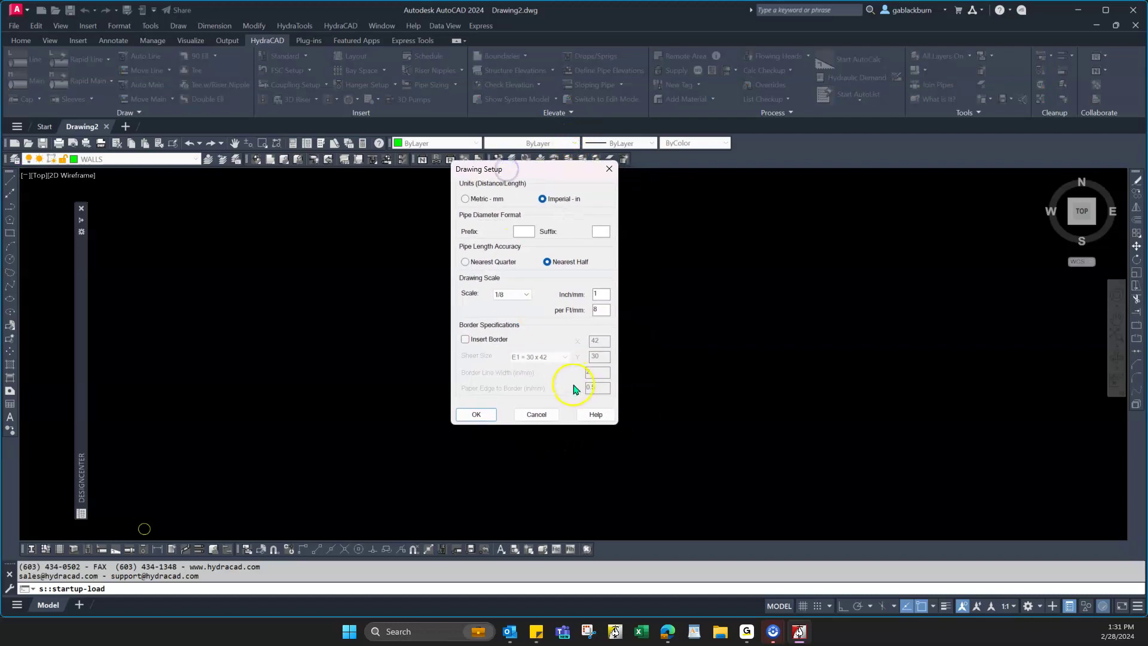
pyautogui.click(527, 297)
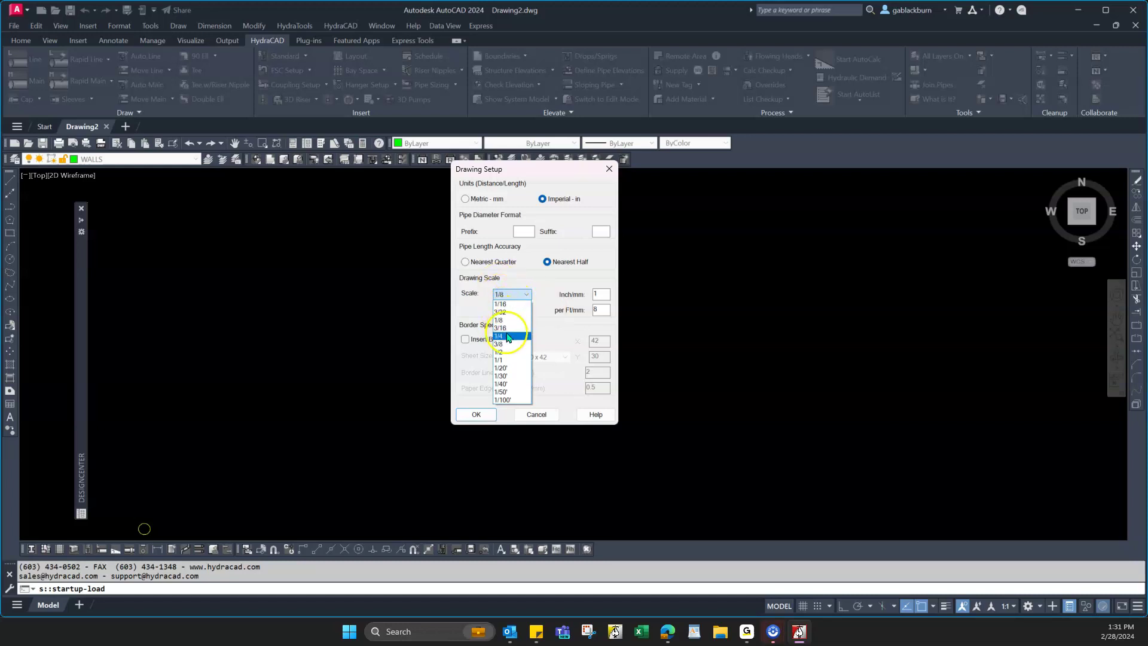
pyautogui.click(547, 304)
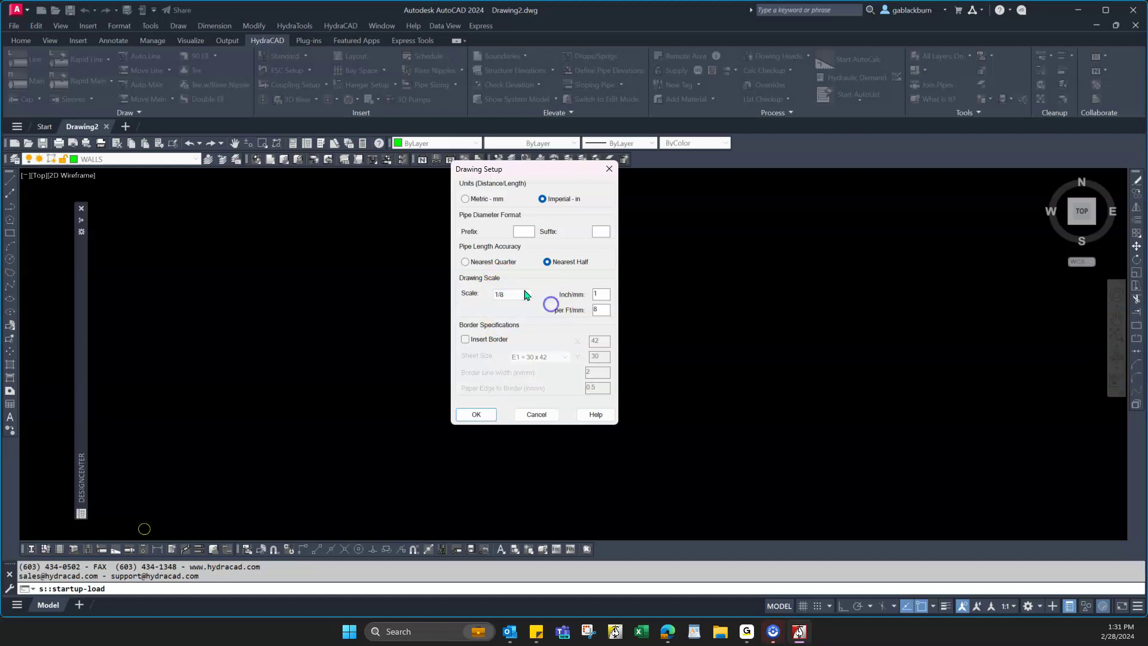
pyautogui.click(489, 422)
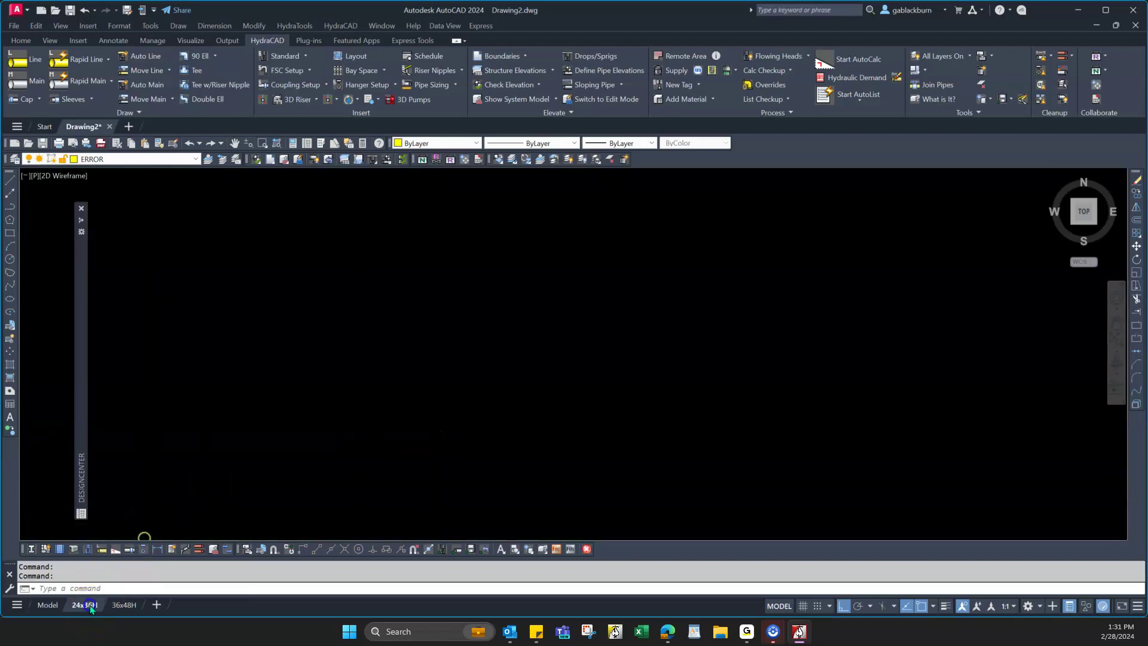
# Step: Review the 36x48H and 24x36H layouts of the new drawing and return to model space
pyautogui.click(120, 605)
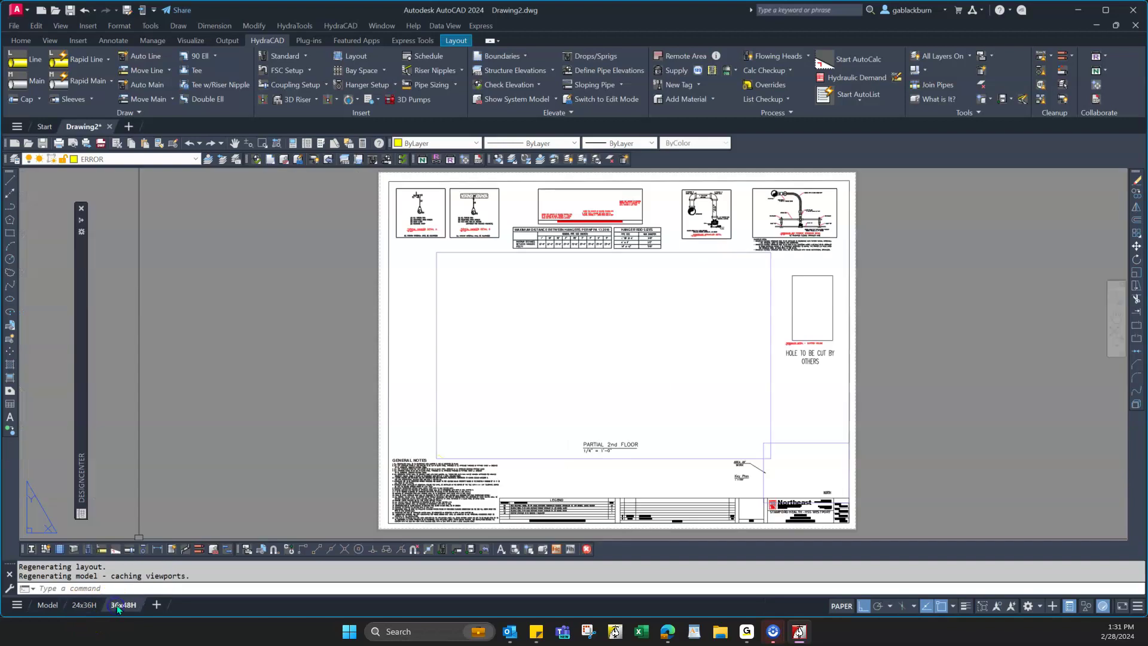
pyautogui.click(86, 606)
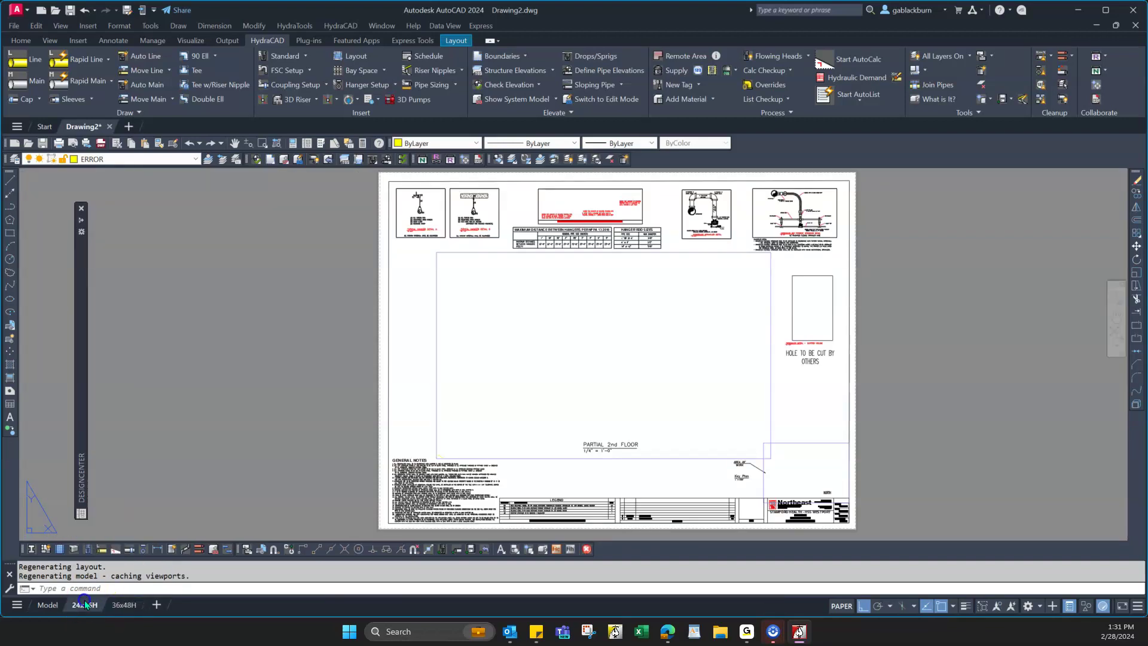
pyautogui.click(49, 604)
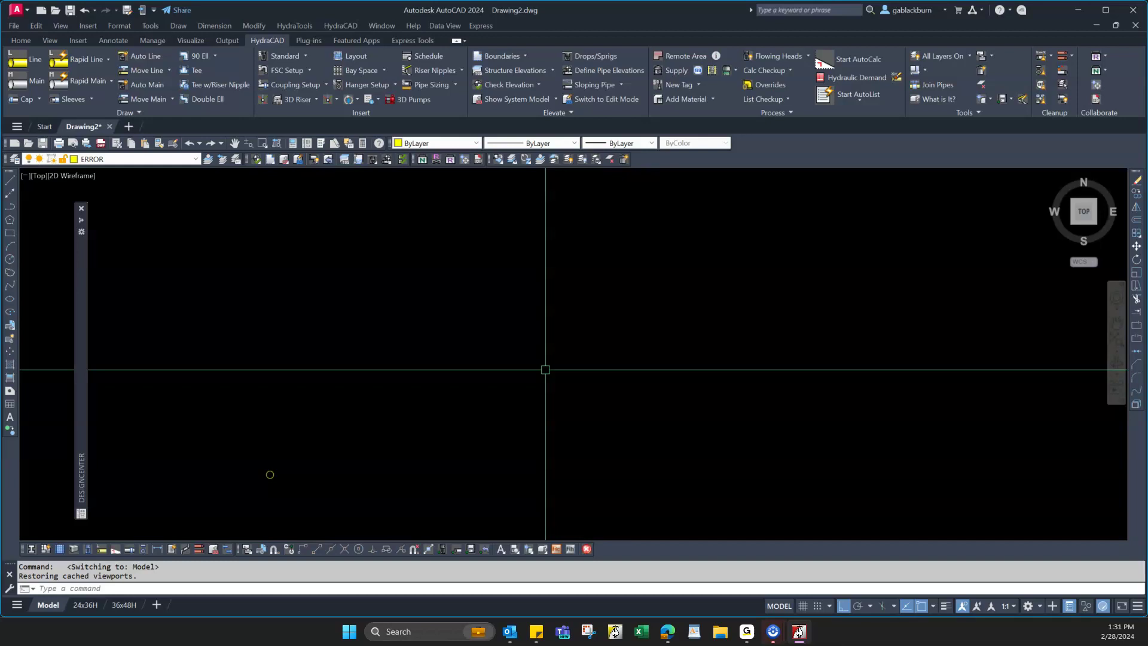
pyautogui.click(449, 333)
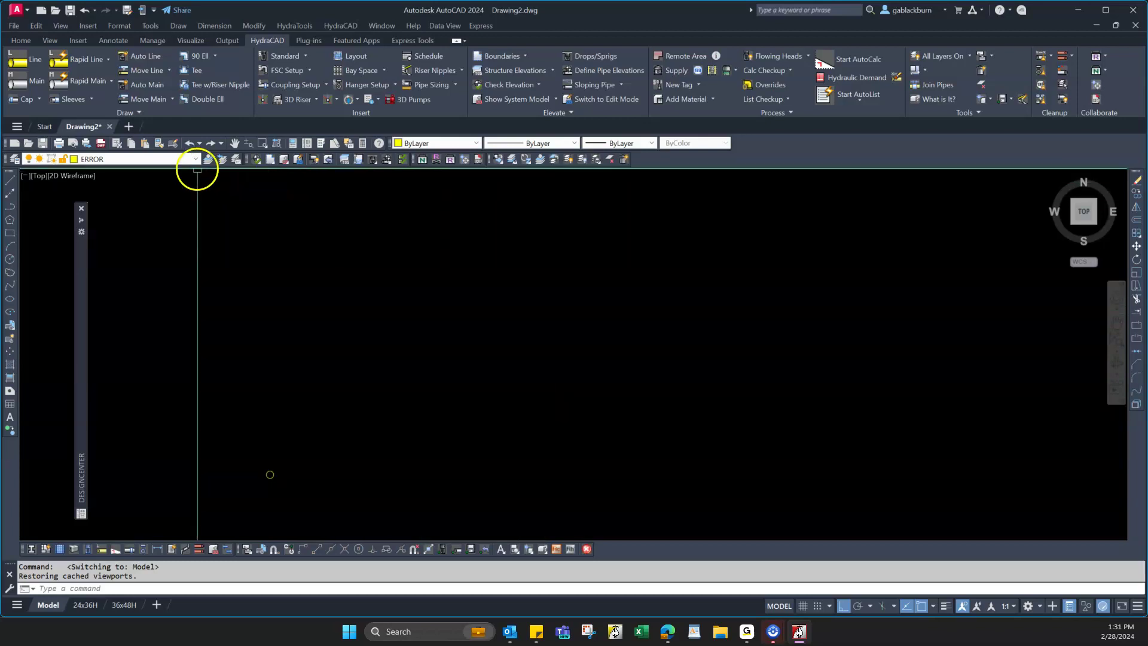
# Step: Begin opening an existing file from the Start page and set the file type filter to Drawing (*.dwg)
pyautogui.click(53, 123)
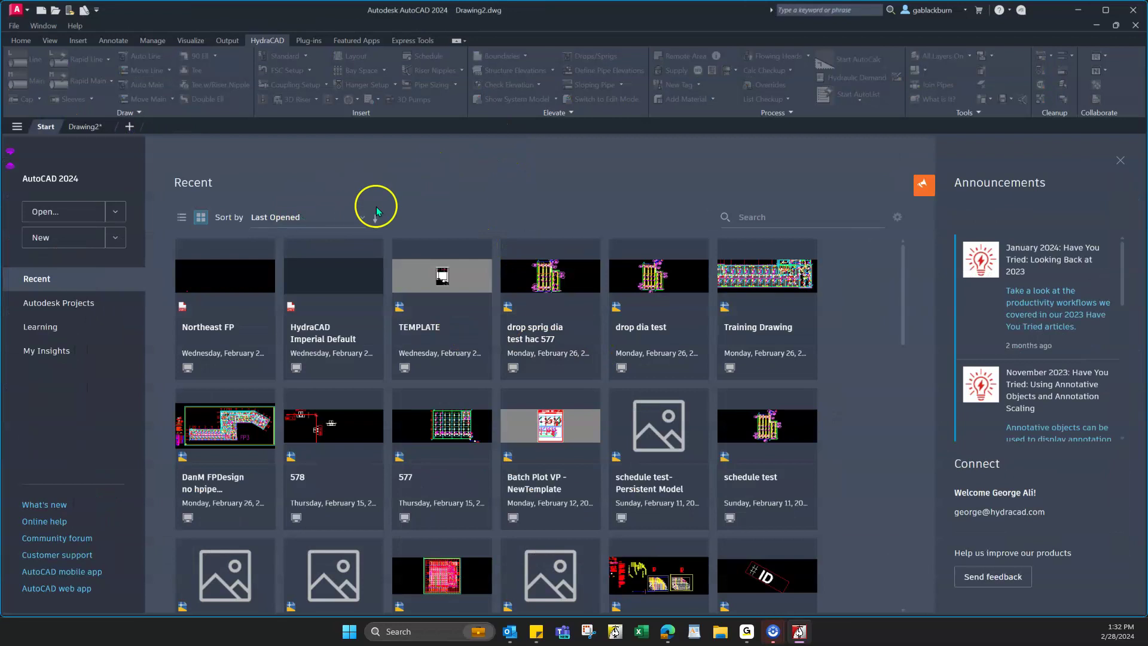
pyautogui.click(71, 213)
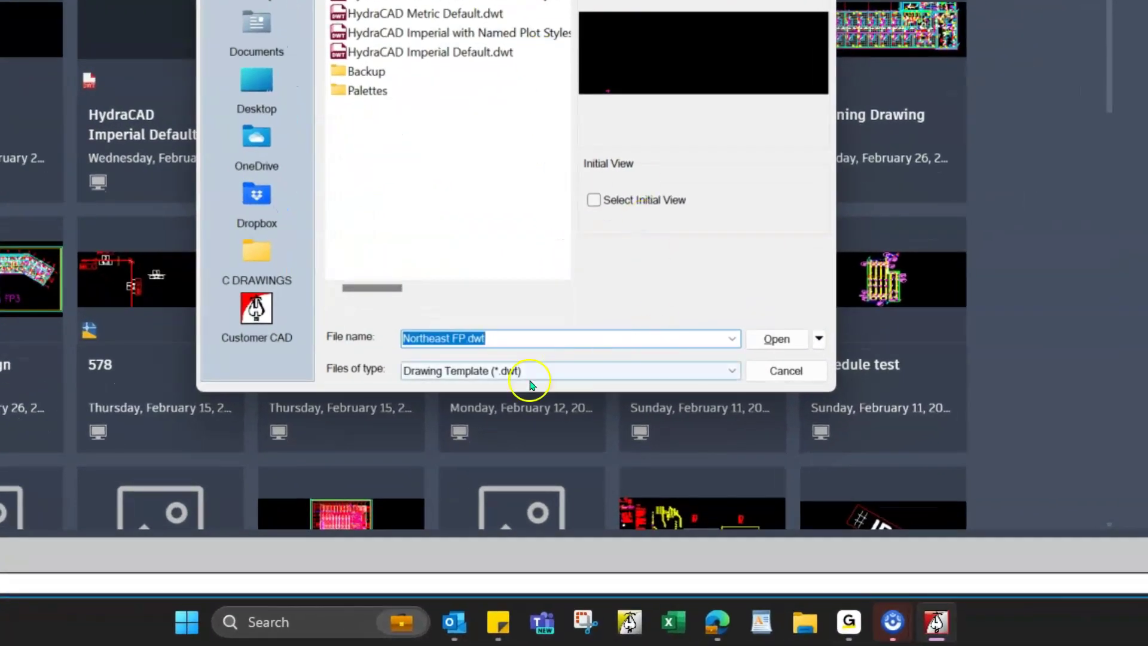
pyautogui.click(545, 472)
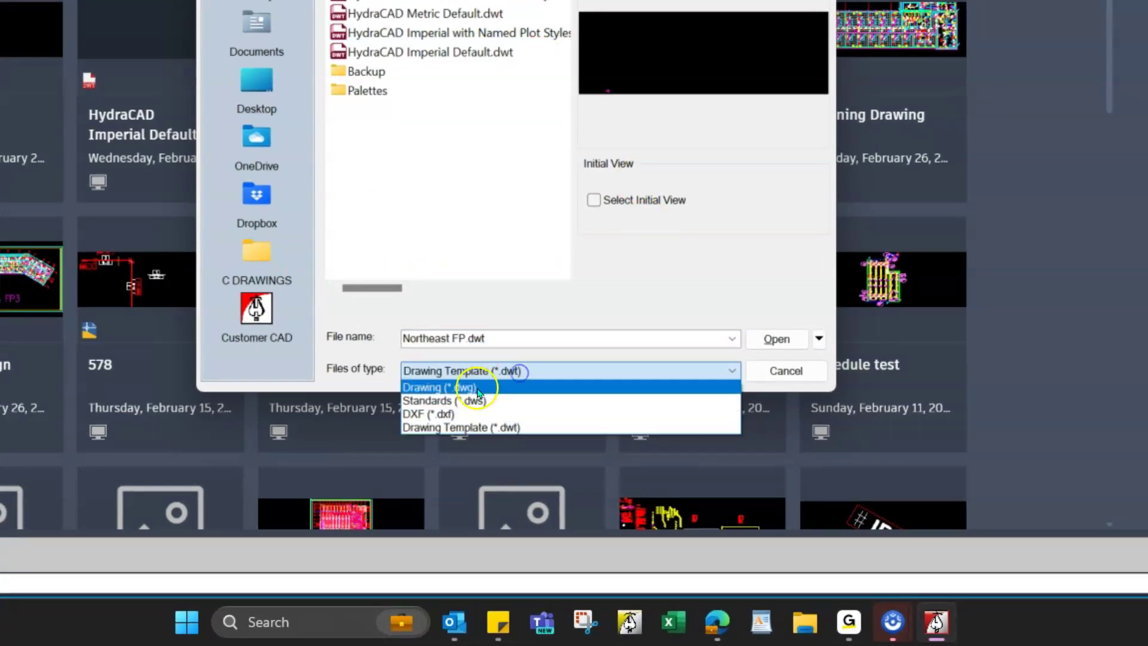
pyautogui.click(472, 425)
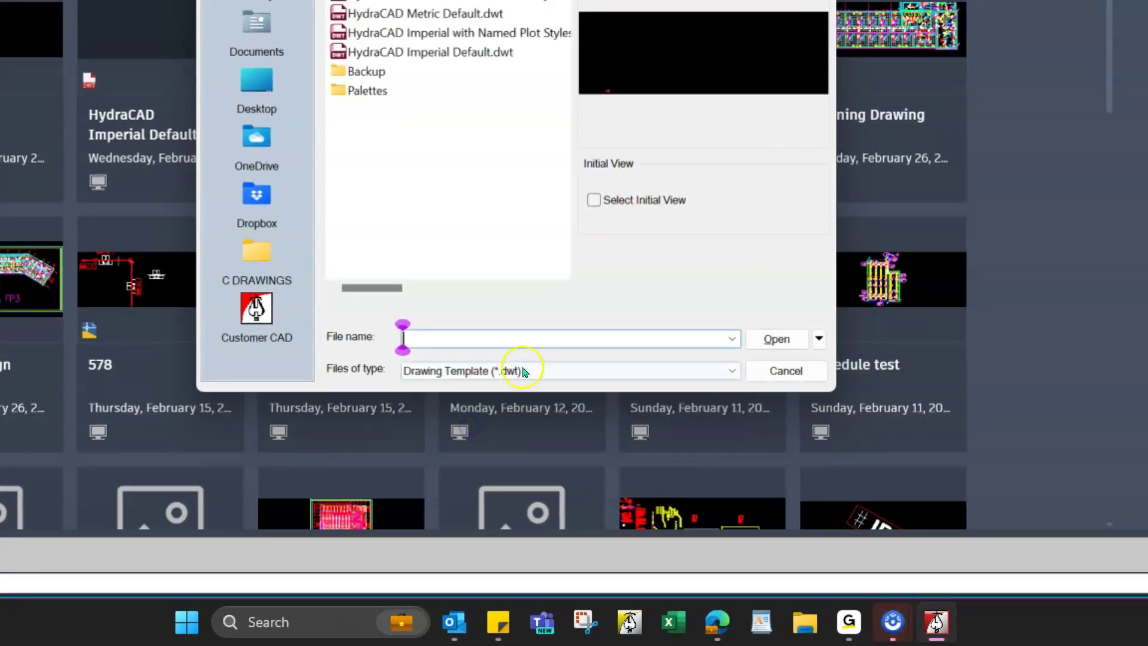
pyautogui.click(732, 339)
pyautogui.click(700, 277)
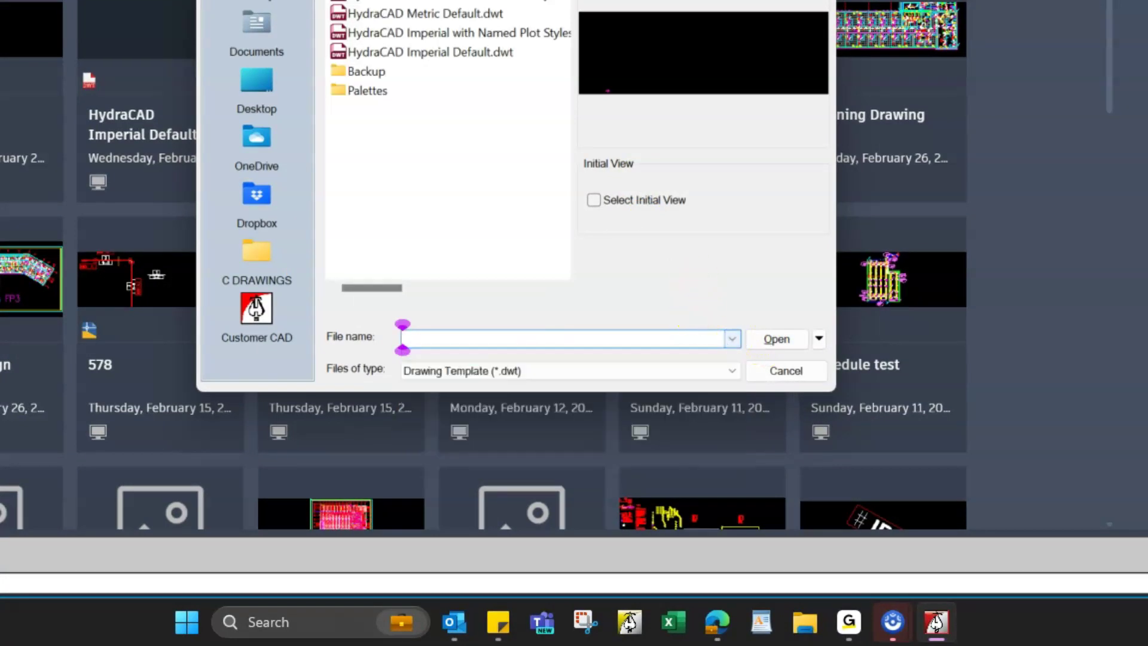
pyautogui.click(731, 370)
pyautogui.click(617, 387)
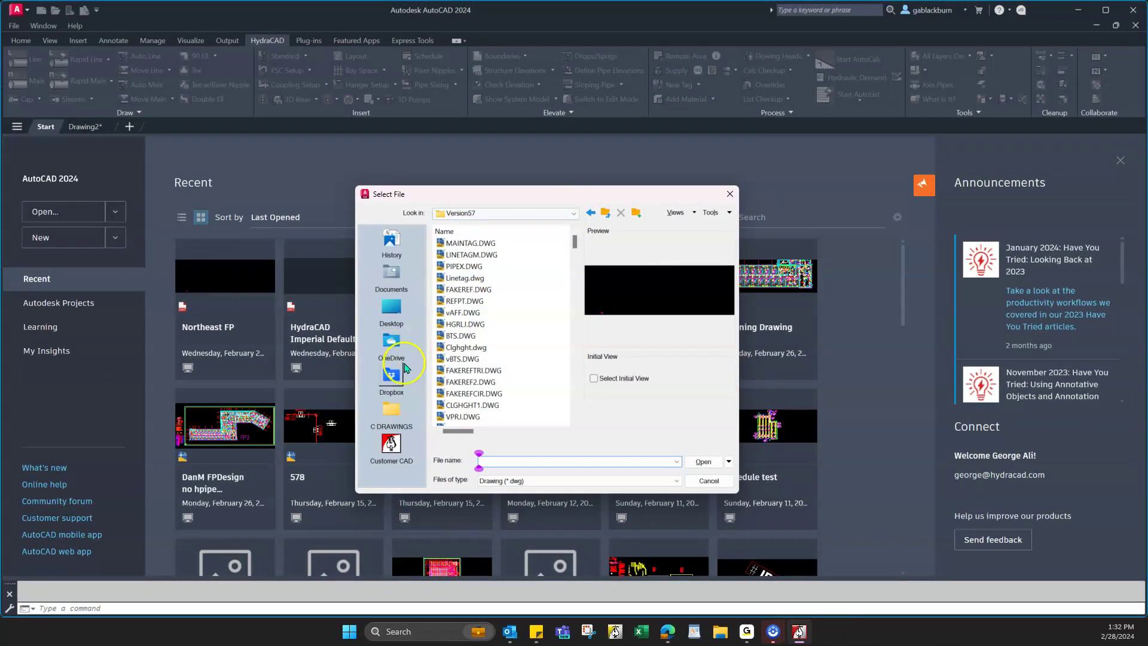
# Step: Open OS-02r0.dwg from the Customer CAD folder and dismiss the wipeout note
pyautogui.click(391, 445)
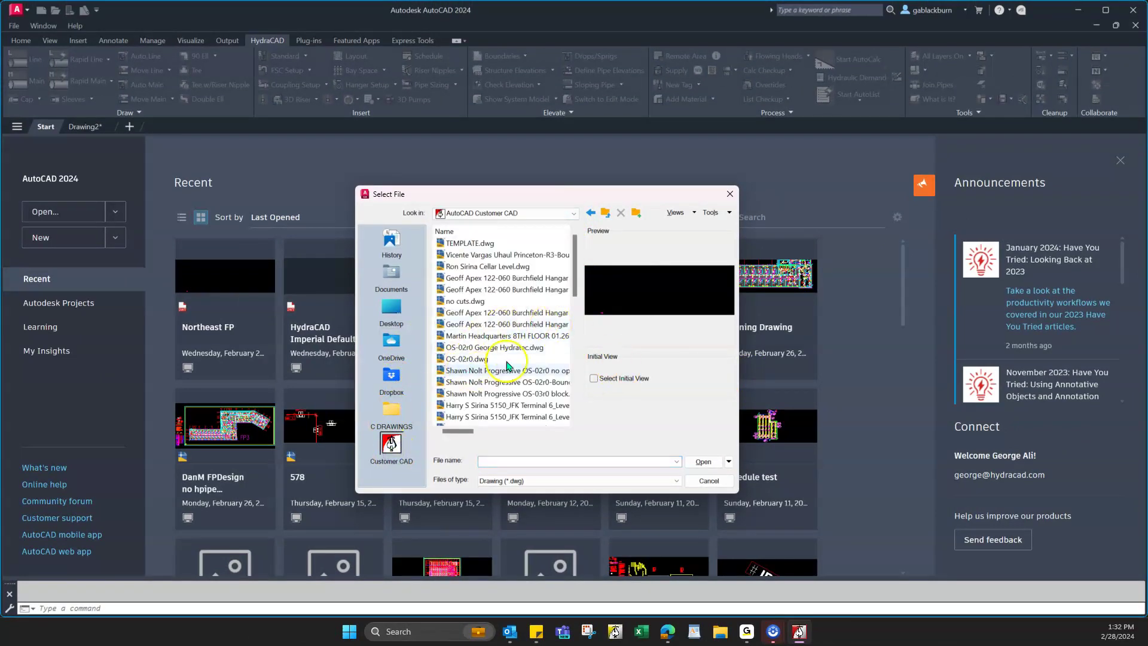
pyautogui.click(462, 358)
pyautogui.click(704, 461)
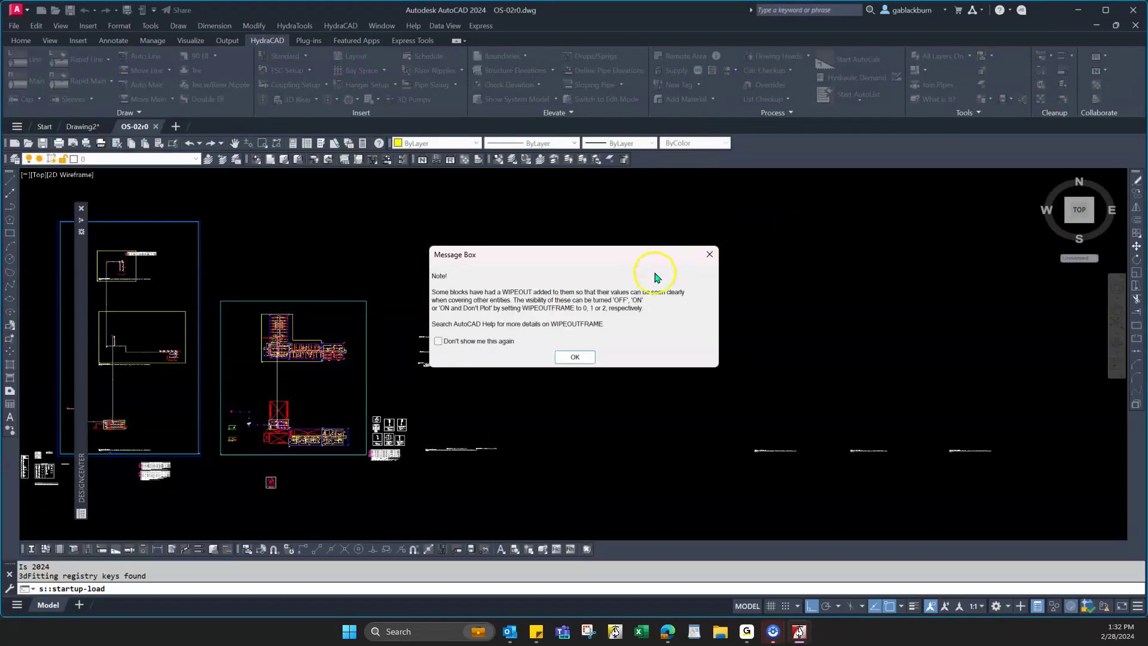
pyautogui.click(577, 356)
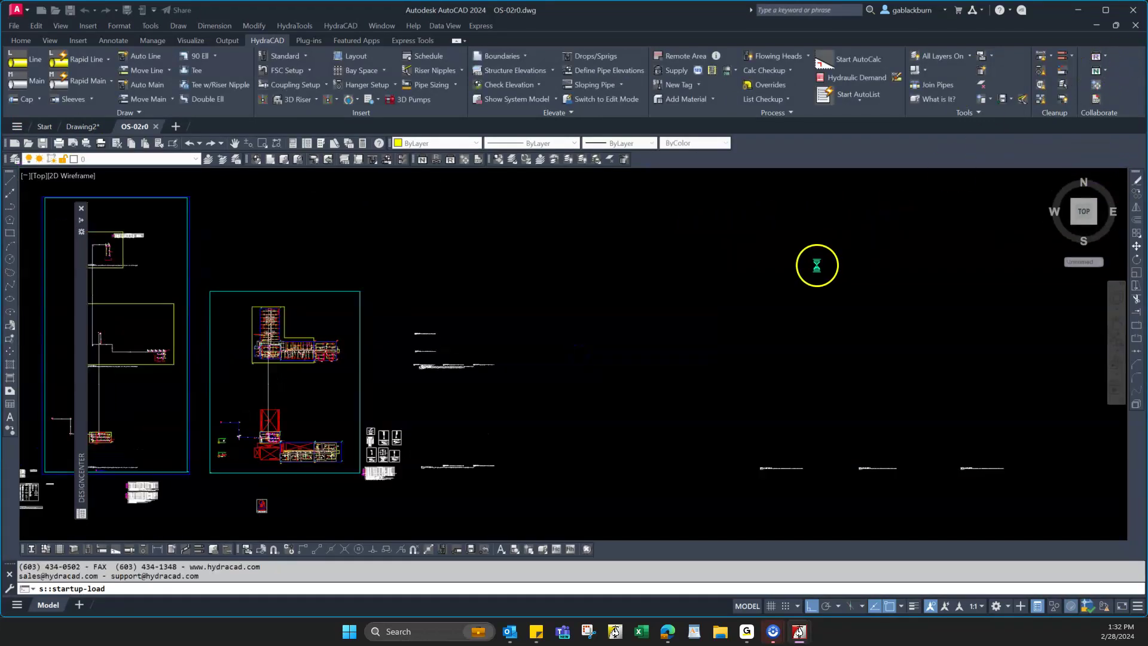
pyautogui.click(478, 323)
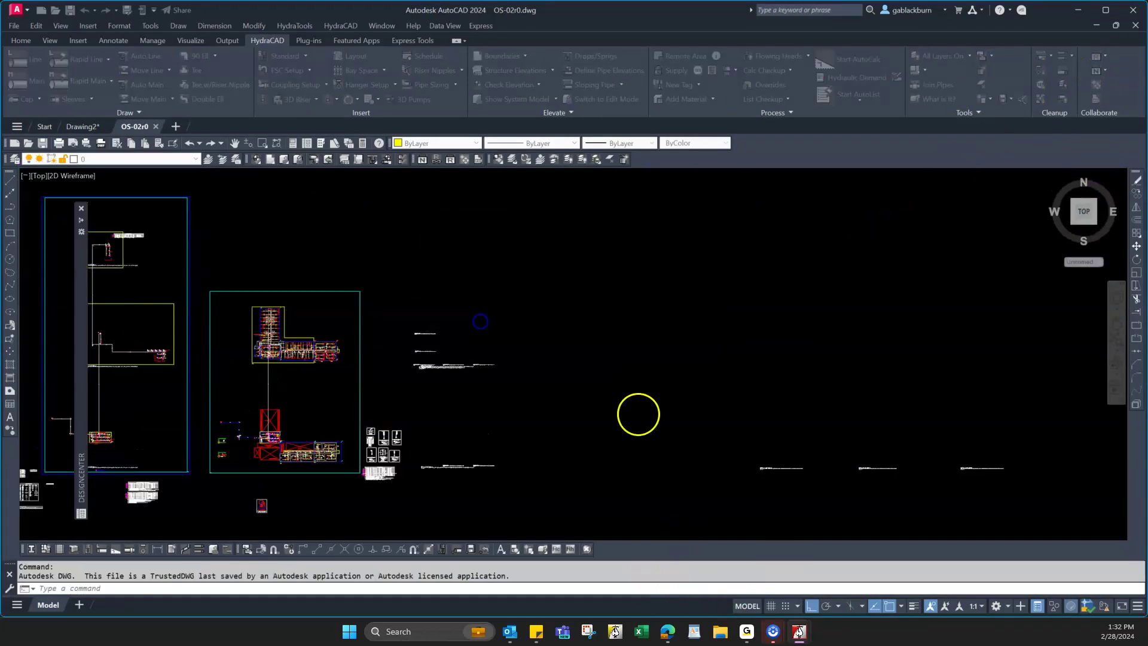